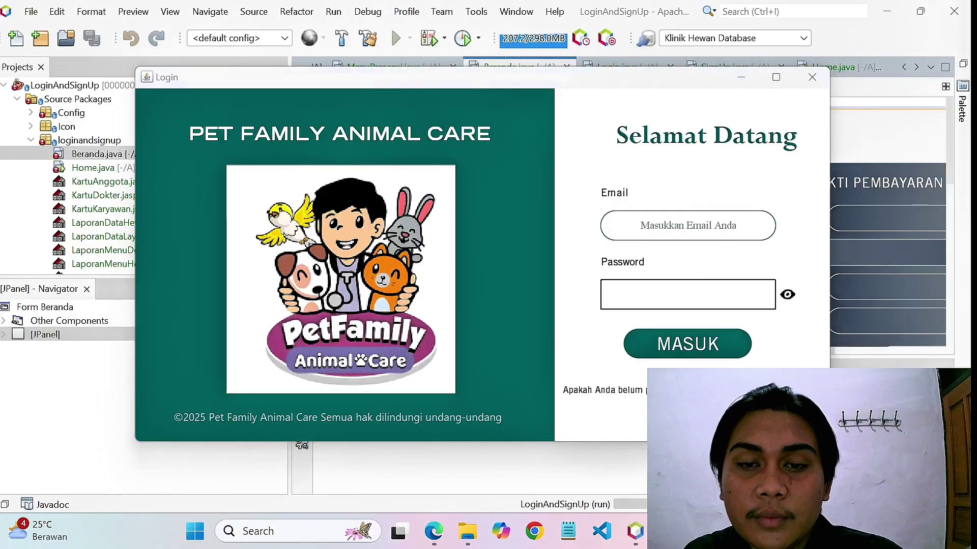
Open the Sign Up form and confirm an empty submission raises the missing-full-name error.
left_click(746, 390)
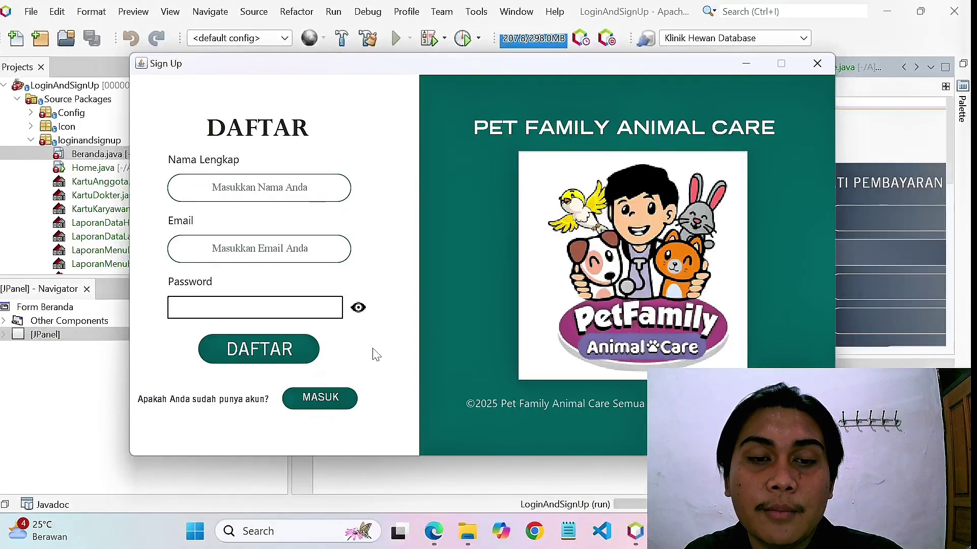
left_click(281, 357)
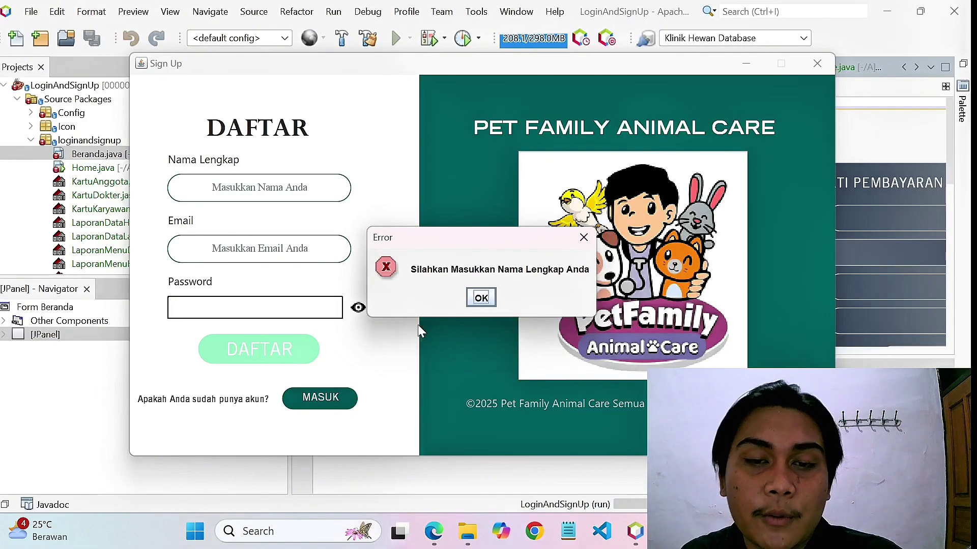
left_click(490, 295)
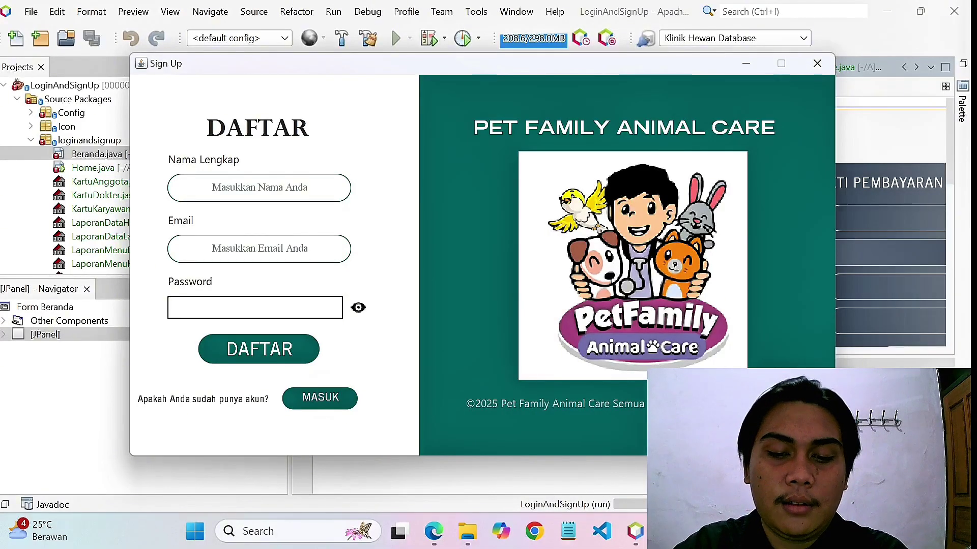
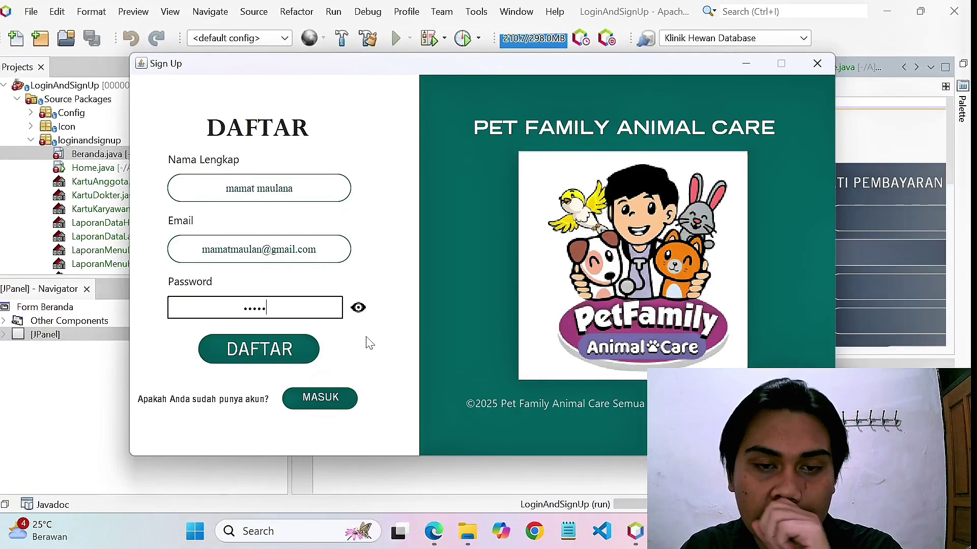
Register a new account with the user's full name, email and password, showing the password first.
left_click(358, 311)
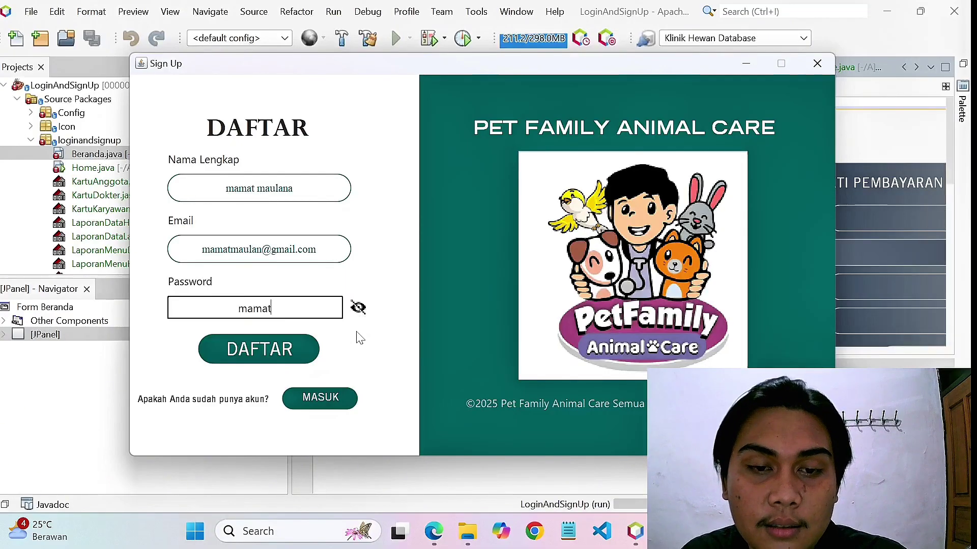
left_click(287, 353)
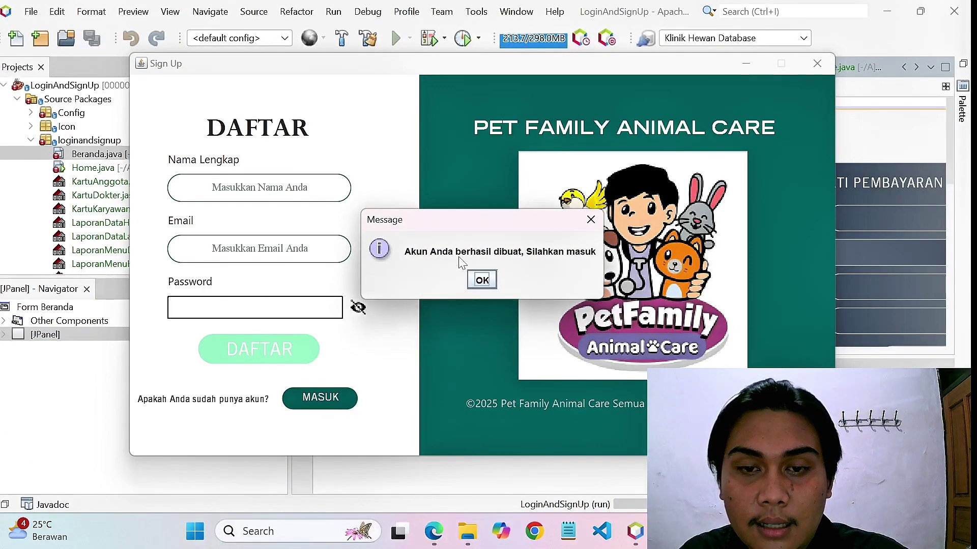
left_click(482, 280)
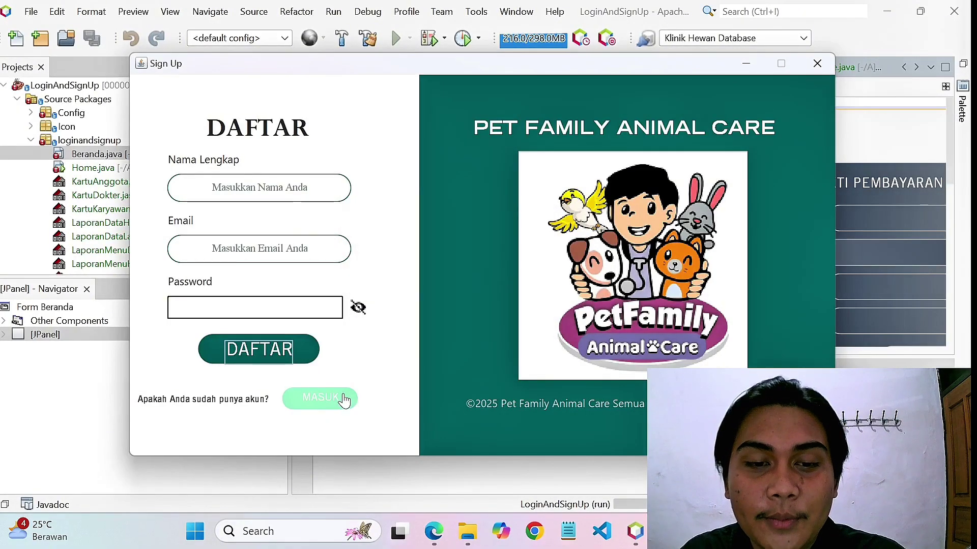
Log in from the Login screen using the new account's email and password.
left_click(344, 399)
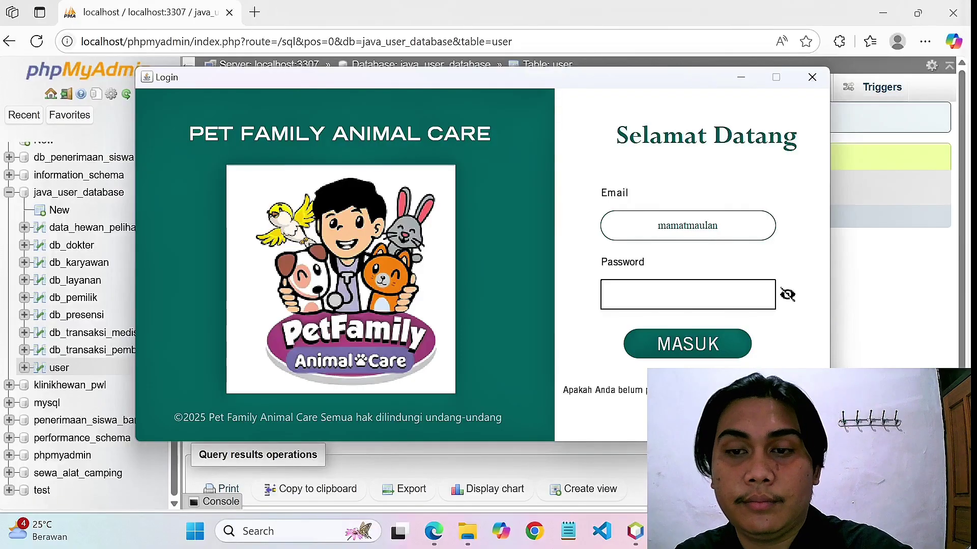
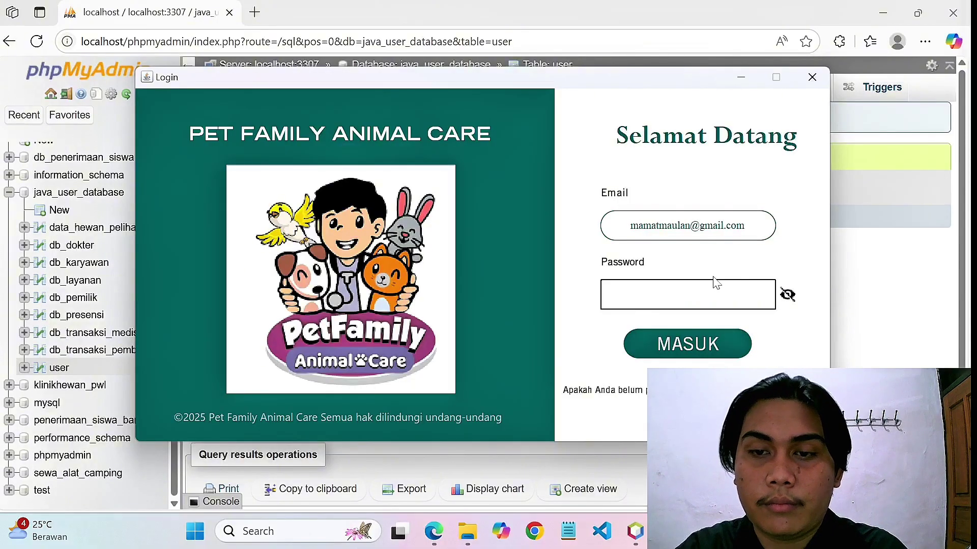
key("Tab")
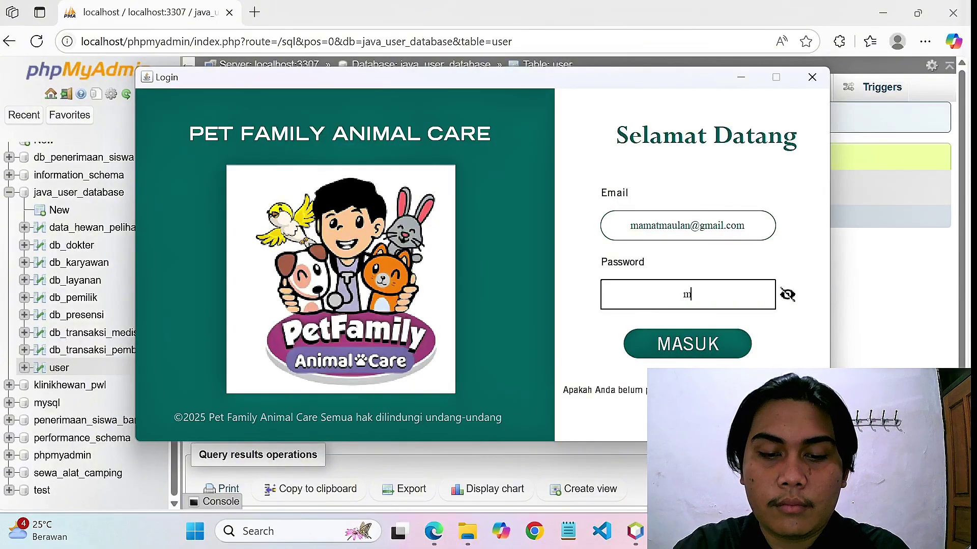
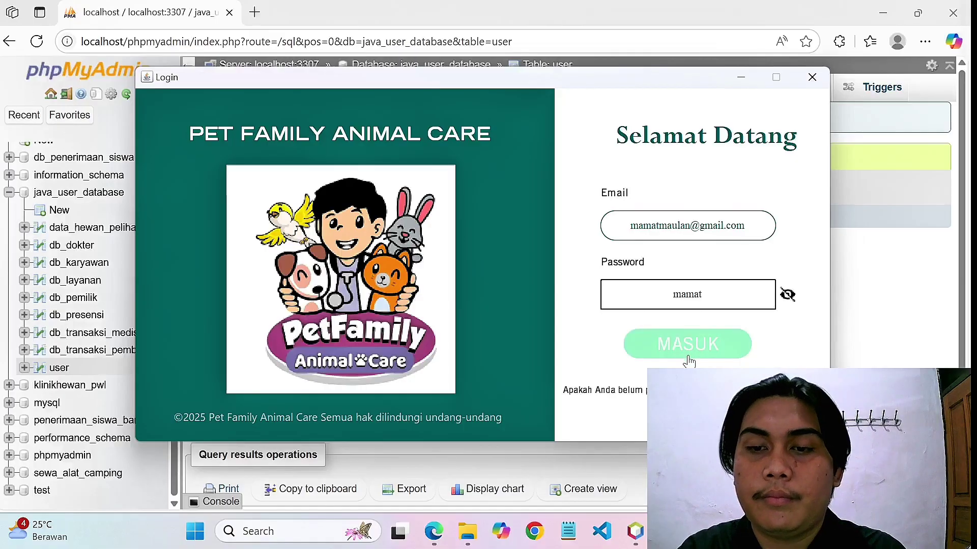
left_click(687, 356)
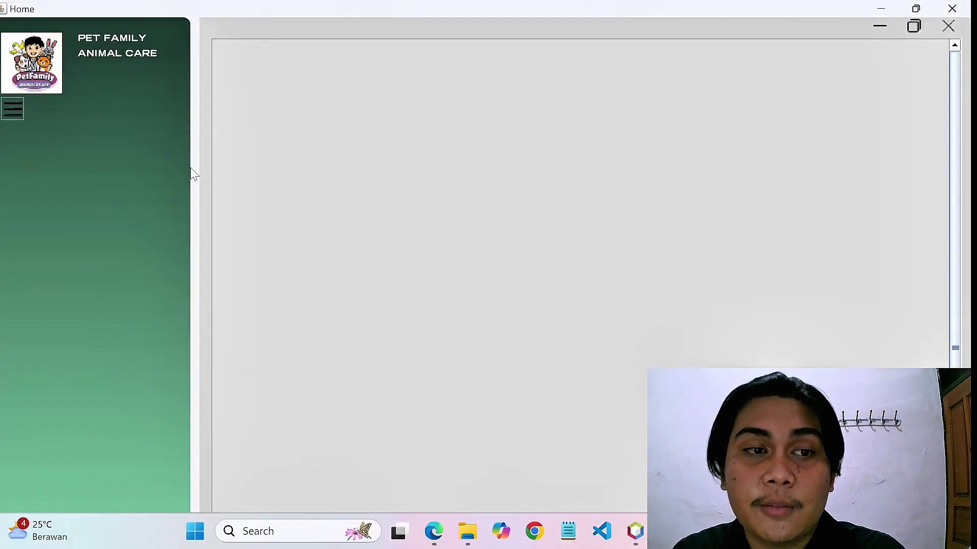
Expand the sidebar to show the Beranda dashboard with owner, pet, doctor, employee and service counts.
left_click(10, 110)
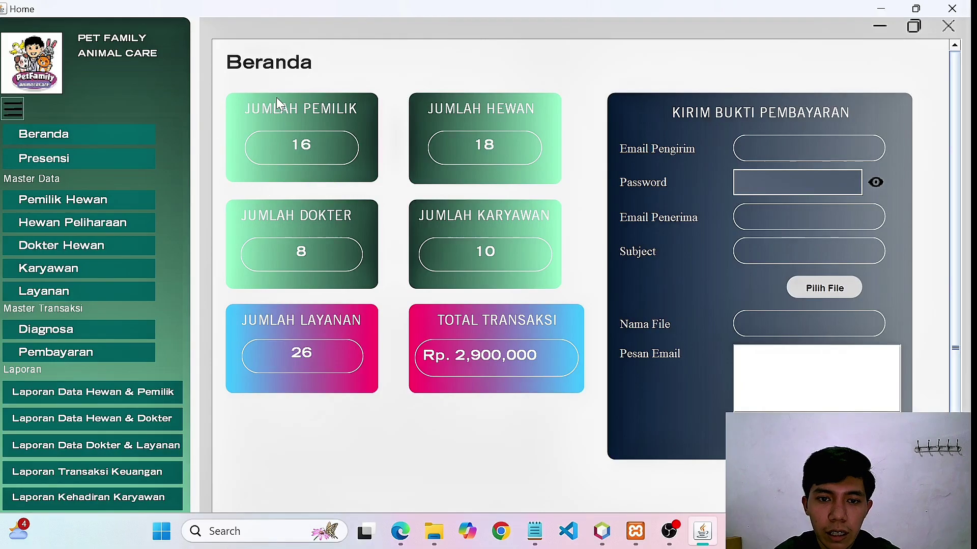
Browse the Pemilik Hewan owner and Hewan Peliharaan pet records, returning to Beranda each time.
left_click(49, 200)
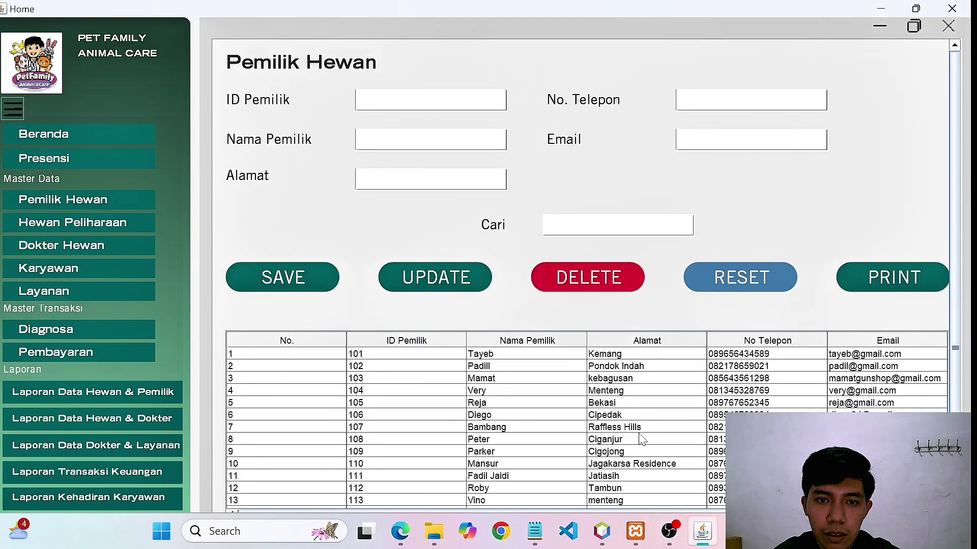
left_click(66, 141)
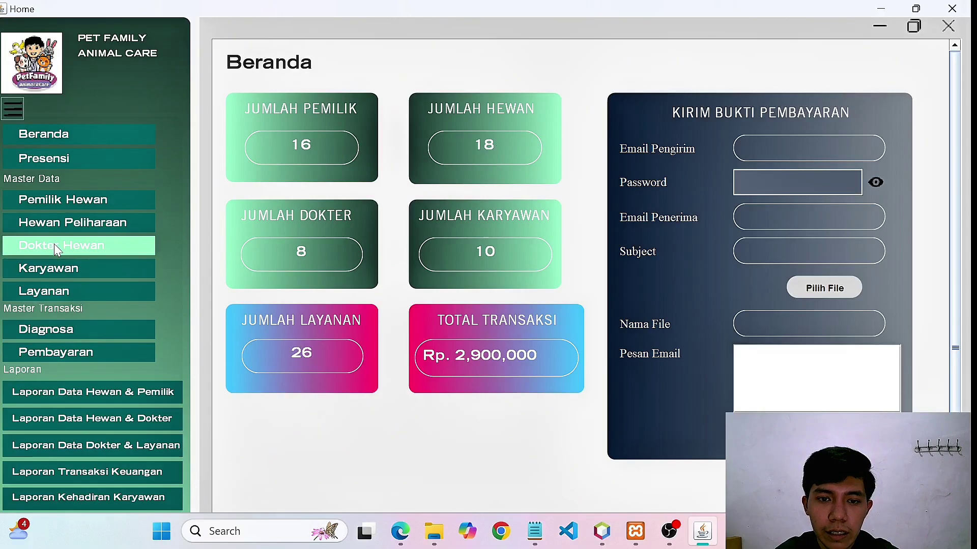
left_click(55, 228)
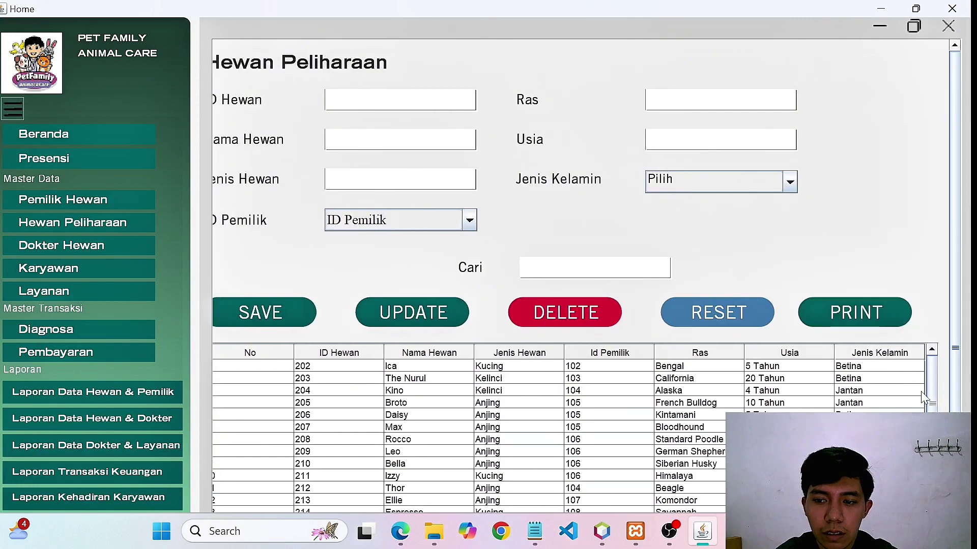
scroll(932, 405, "down", 3)
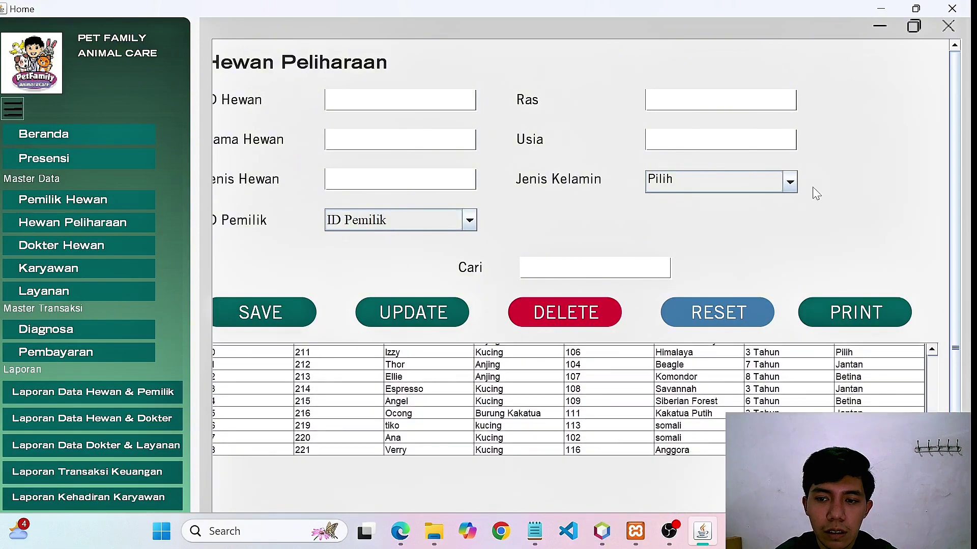
left_click(33, 136)
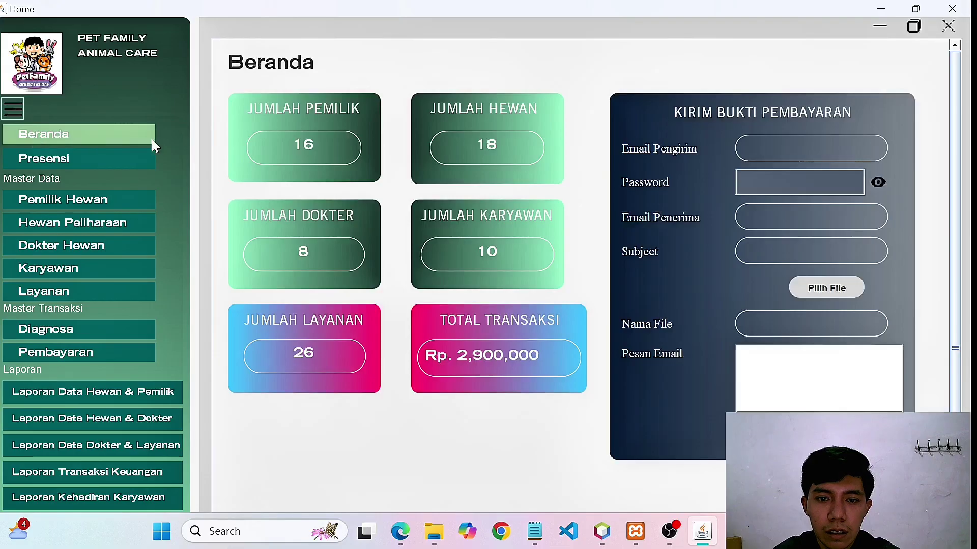
View the Dokter Hewan veterinarian and Karyawan employee records, returning to Beranda.
left_click(75, 246)
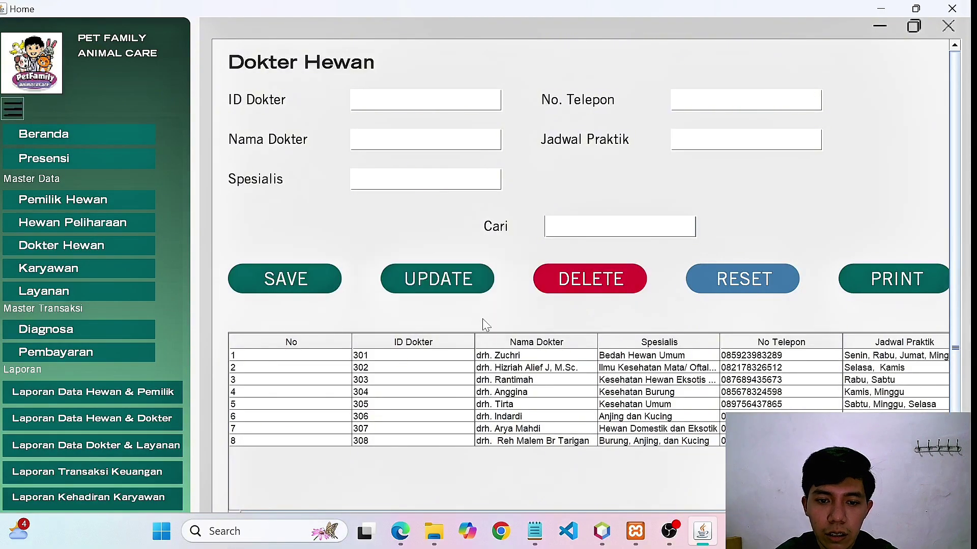
left_click(58, 133)
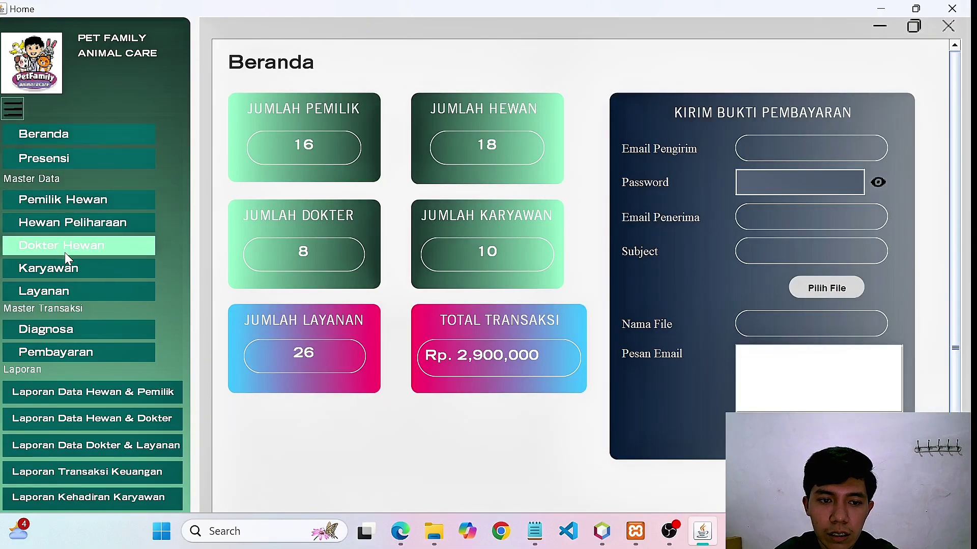
left_click(63, 266)
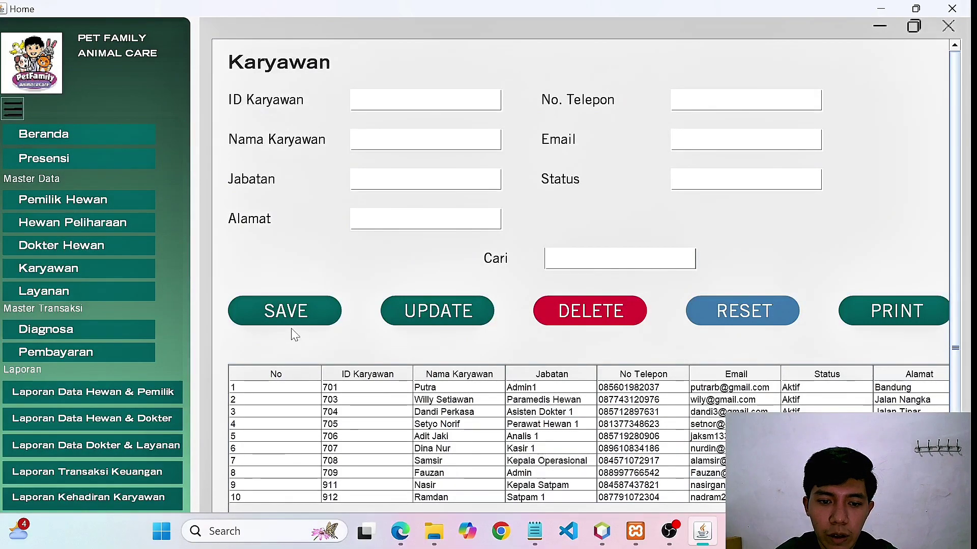
left_click(42, 137)
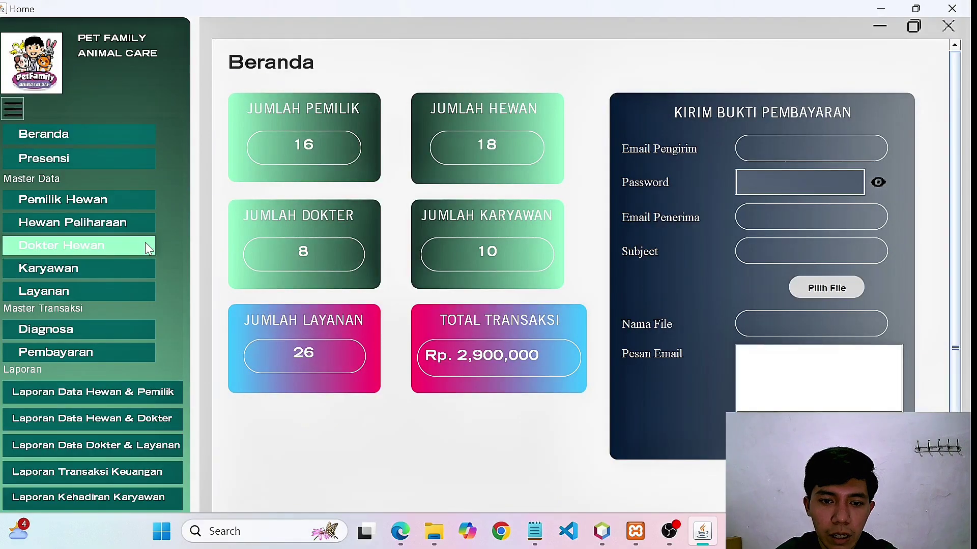
Open the Layanan page and scroll through the service list and prices.
left_click(52, 293)
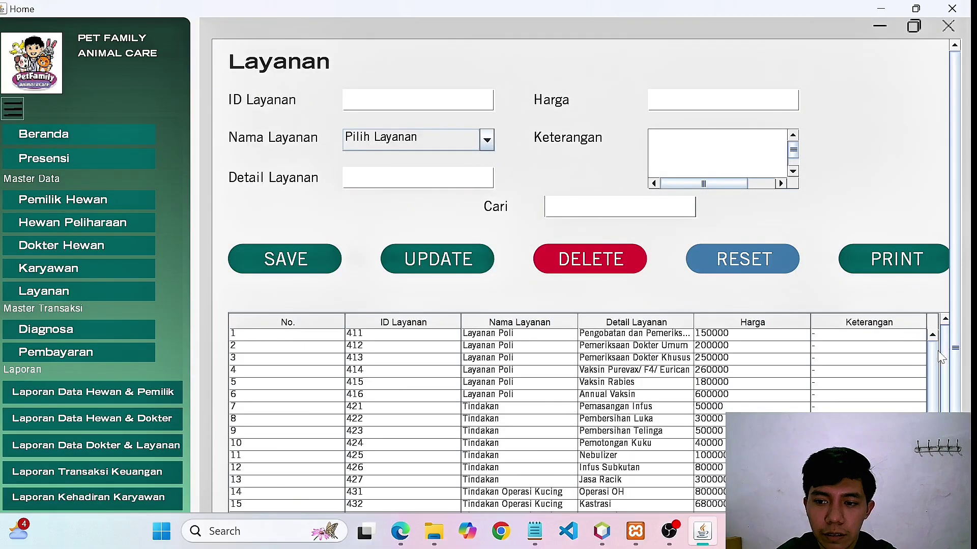
scroll(932, 386, "down", 1)
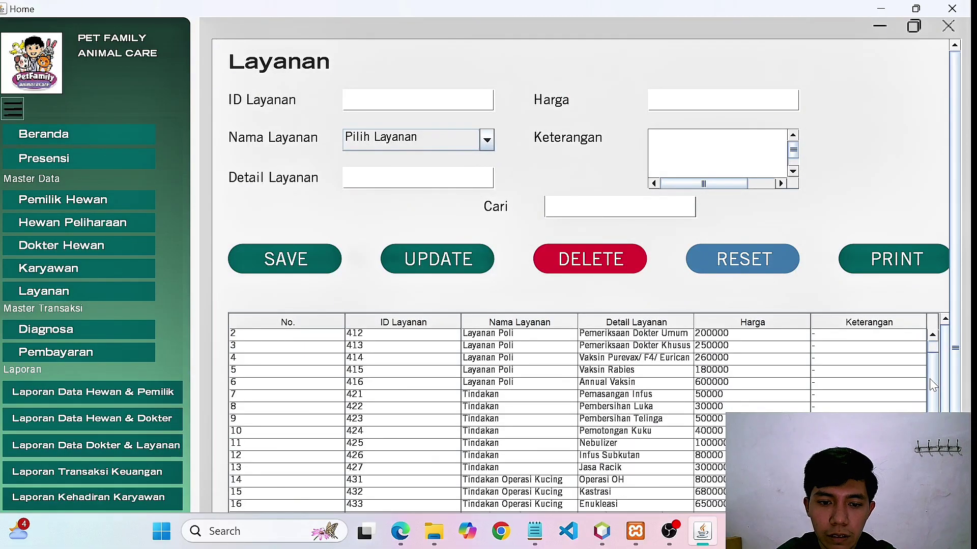
scroll(723, 173, "down", 1)
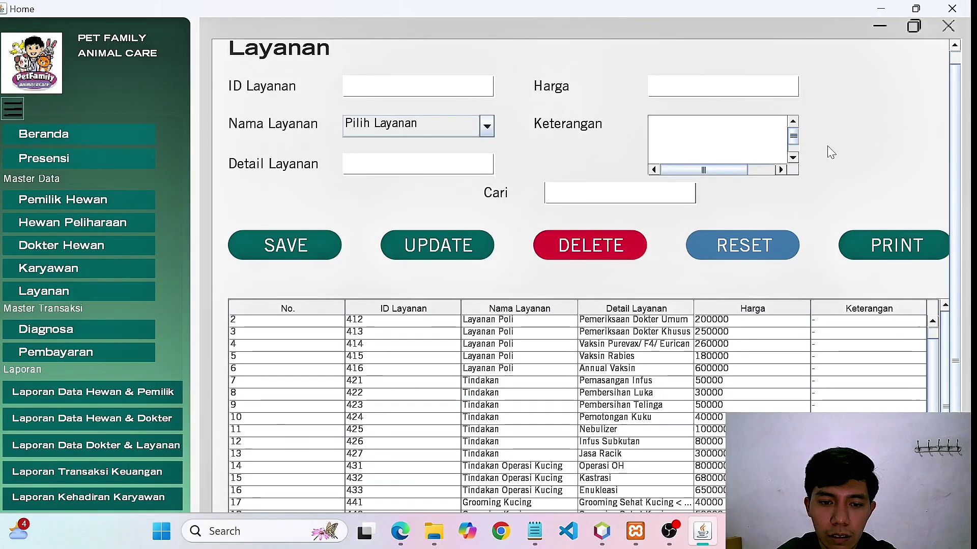
scroll(830, 152, "down", 2)
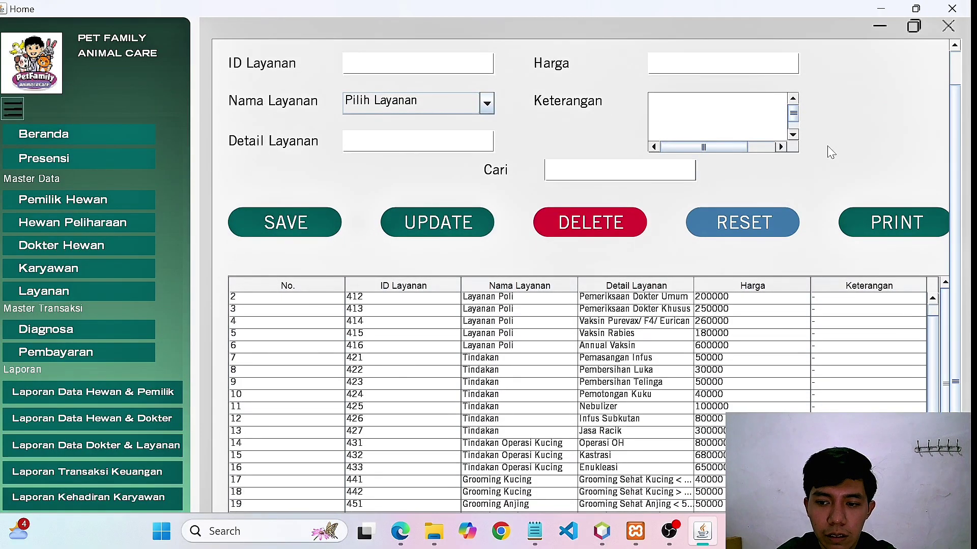
Glance at the Pembayaran payment records, then return to the Beranda dashboard.
left_click(54, 143)
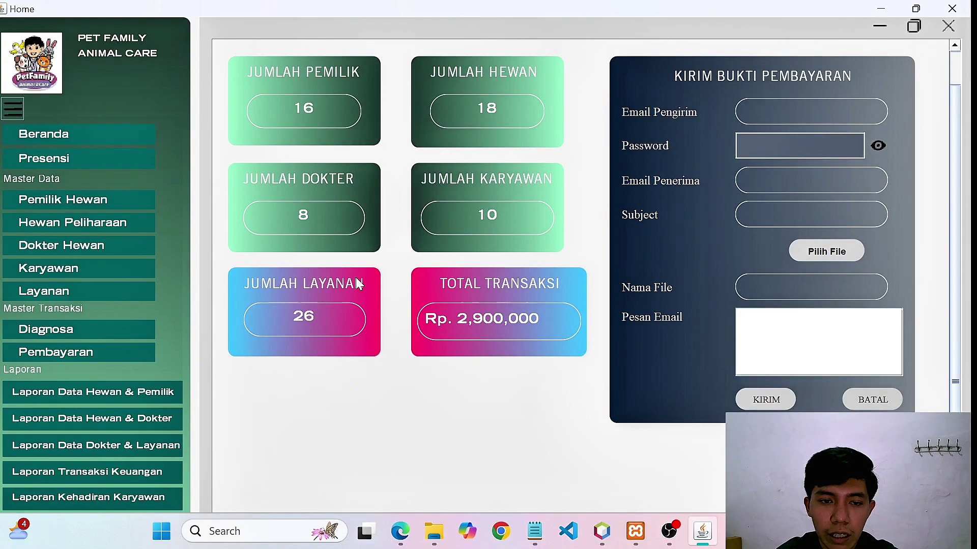
left_click(59, 359)
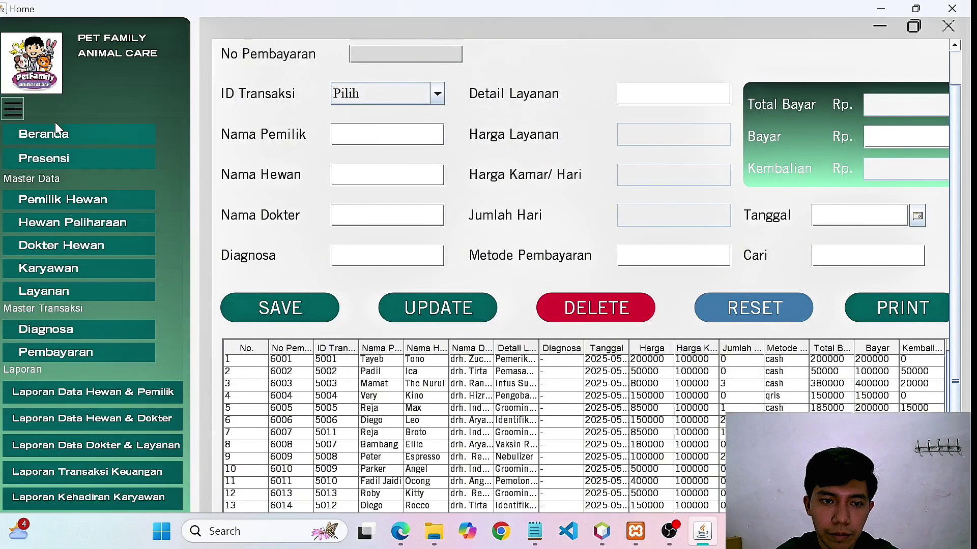
left_click(57, 136)
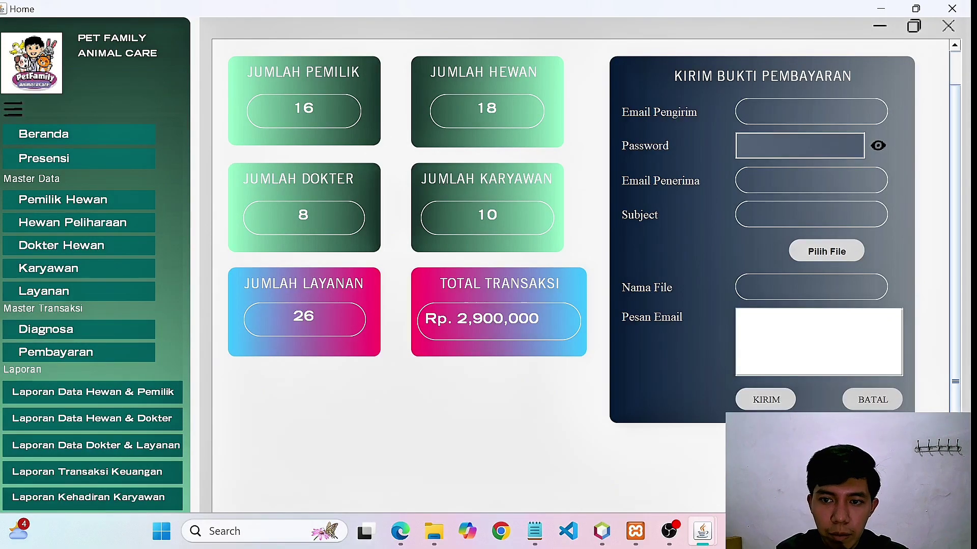
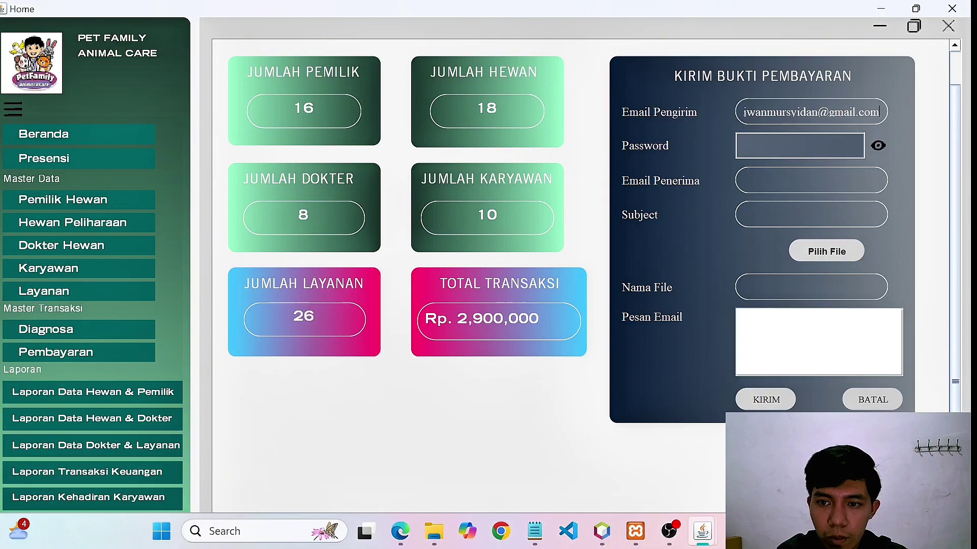
Enter the sender email, the sender account's password and the recipient email address.
key("ctrl+v")
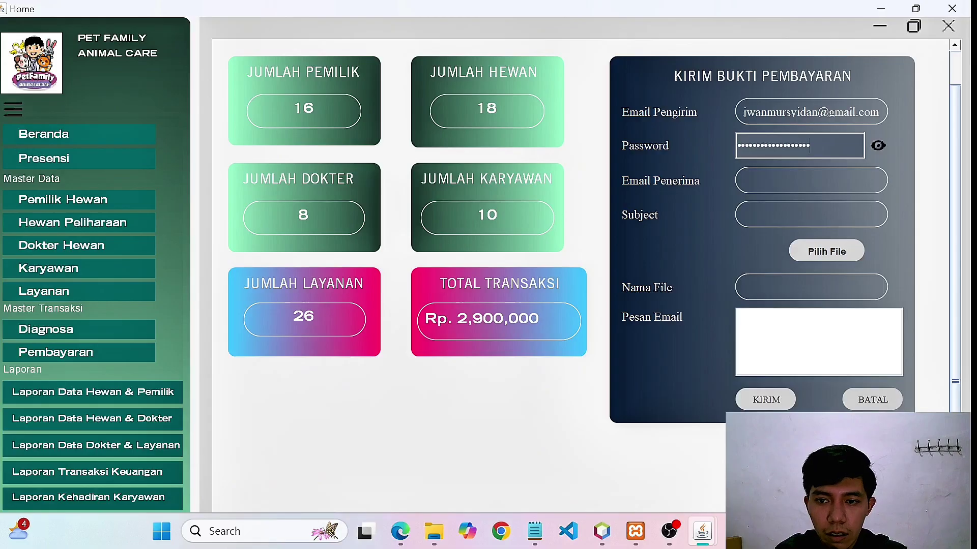
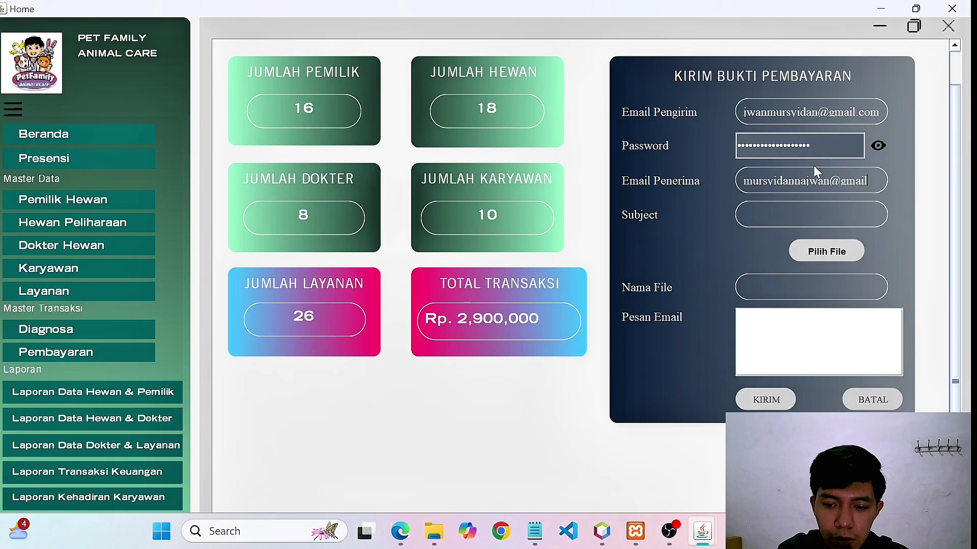
Add subject 'nota pembayaran', attach notatayeb.pdf, and write message 'Bukti Pembayaran Tayeb'.
left_click(743, 214)
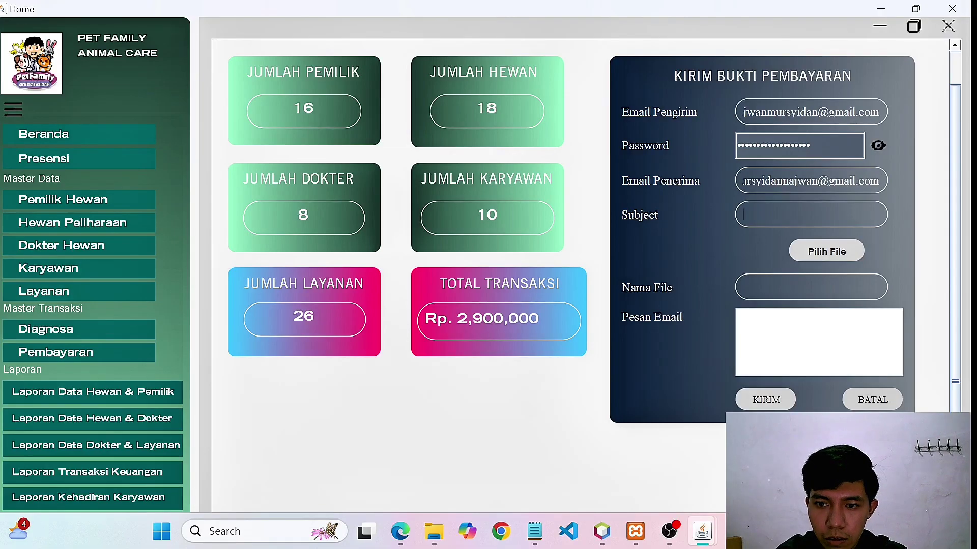
type("nota")
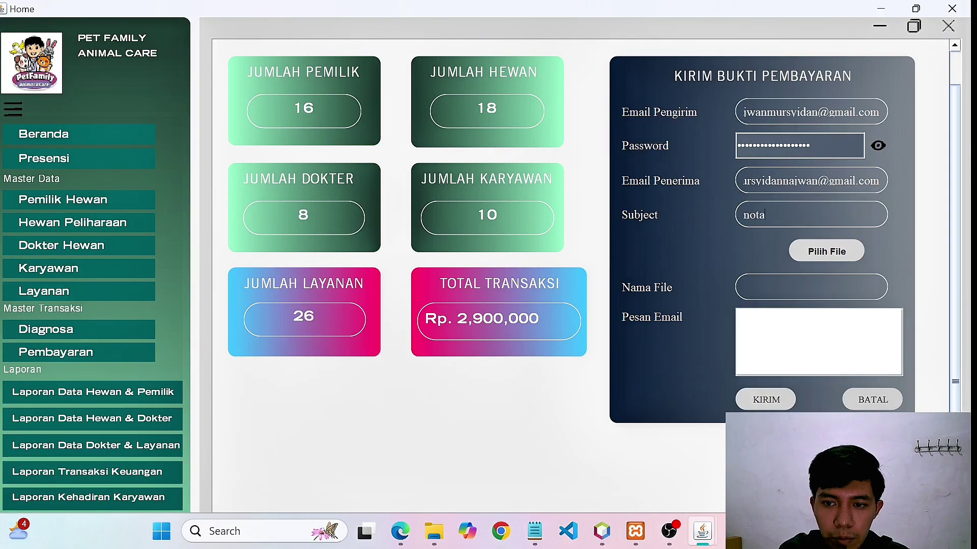
type(" pembayaran")
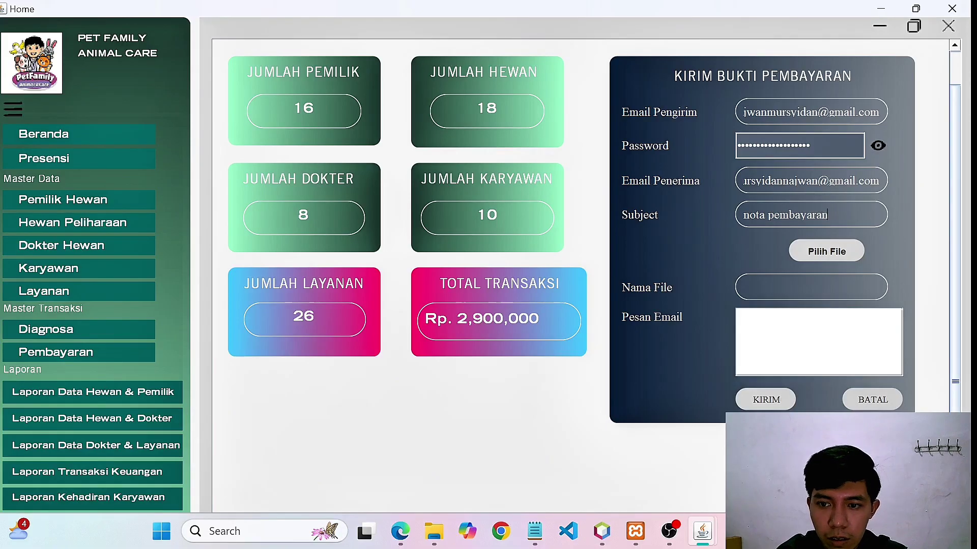
left_click(810, 251)
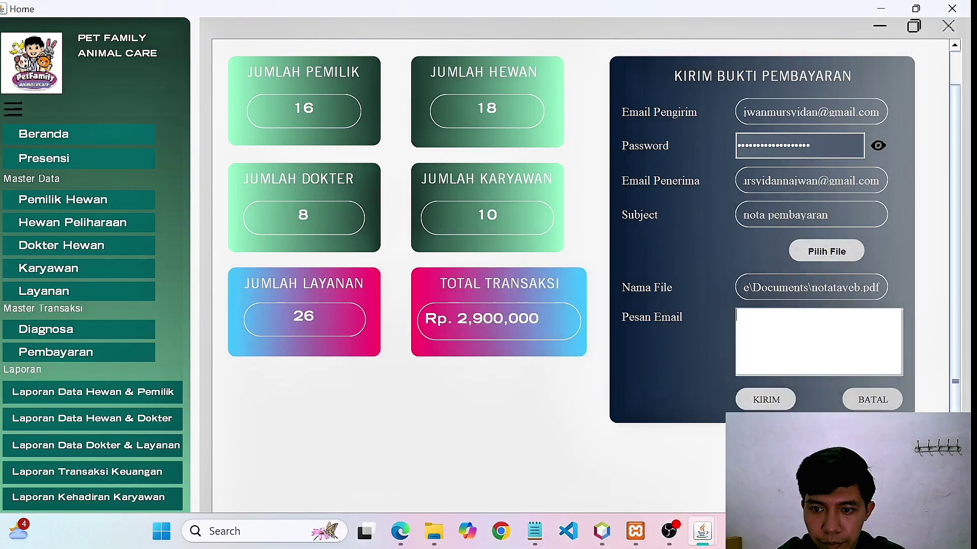
type("Bu")
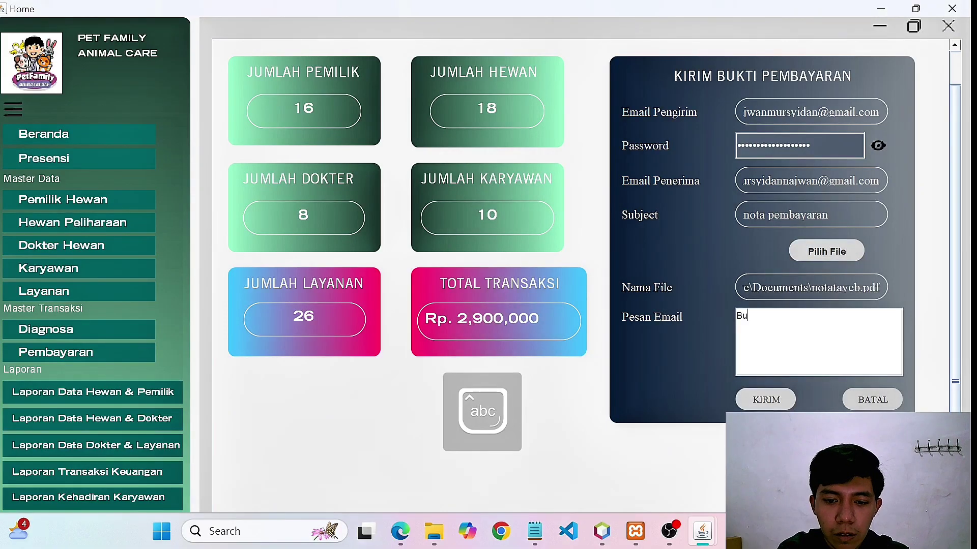
type("kti Pe")
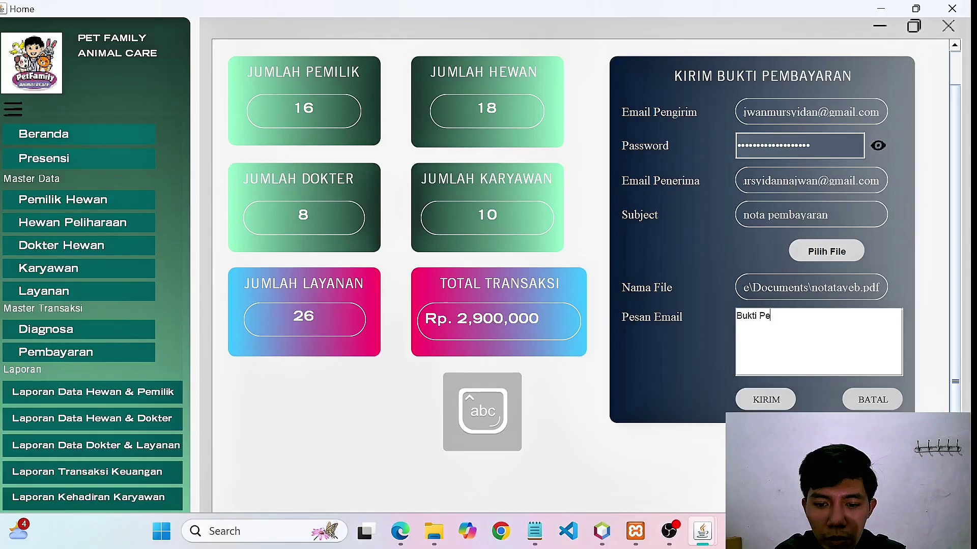
type("mbayaran")
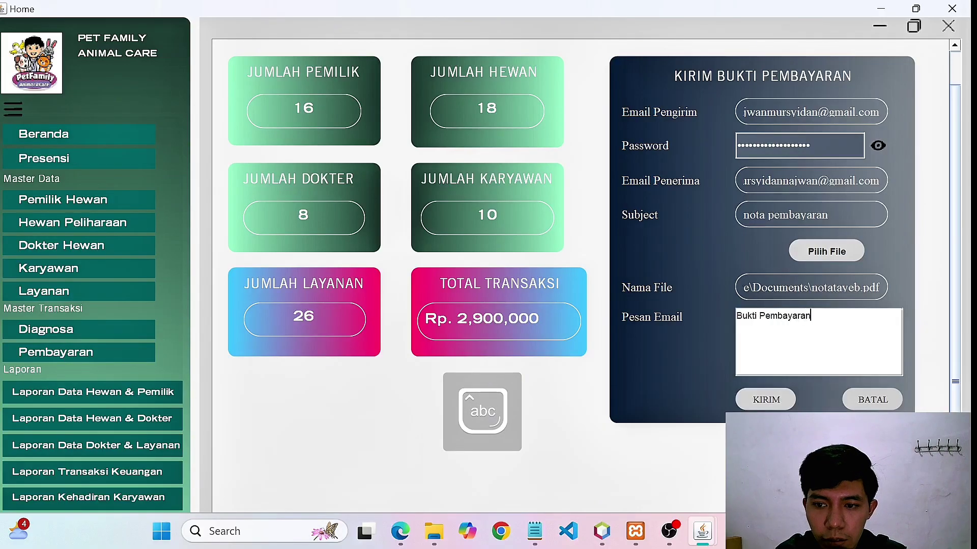
key("Caps_Lock")
type("T")
key("Caps_Lock")
type("ayeb")
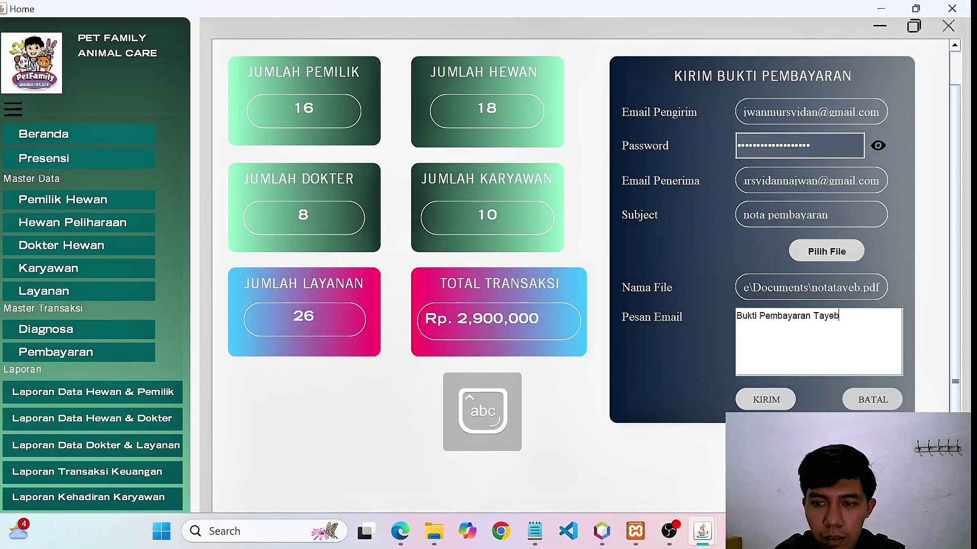
Send the email, dismiss the 'Autentikasi gagal!' error, correct the sender address and resend.
left_click(762, 402)
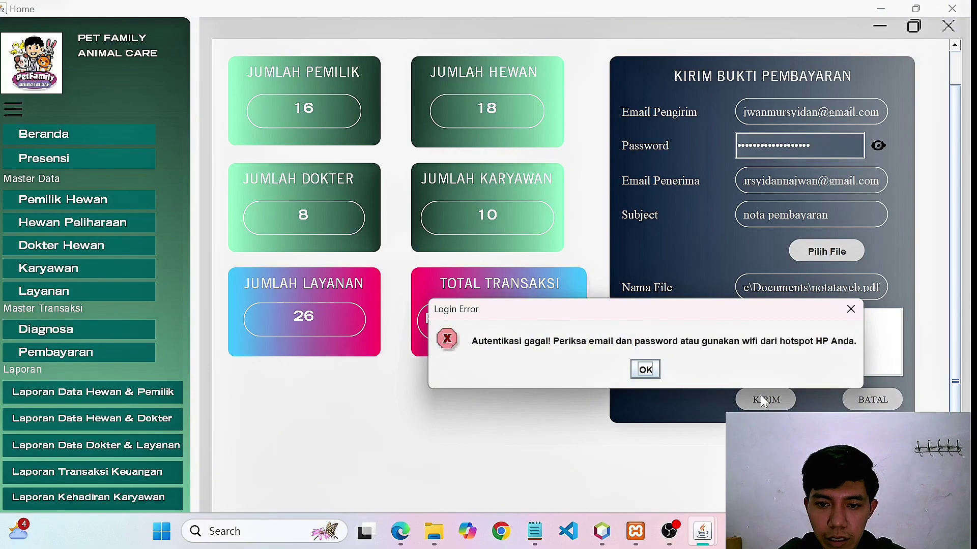
left_click(851, 308)
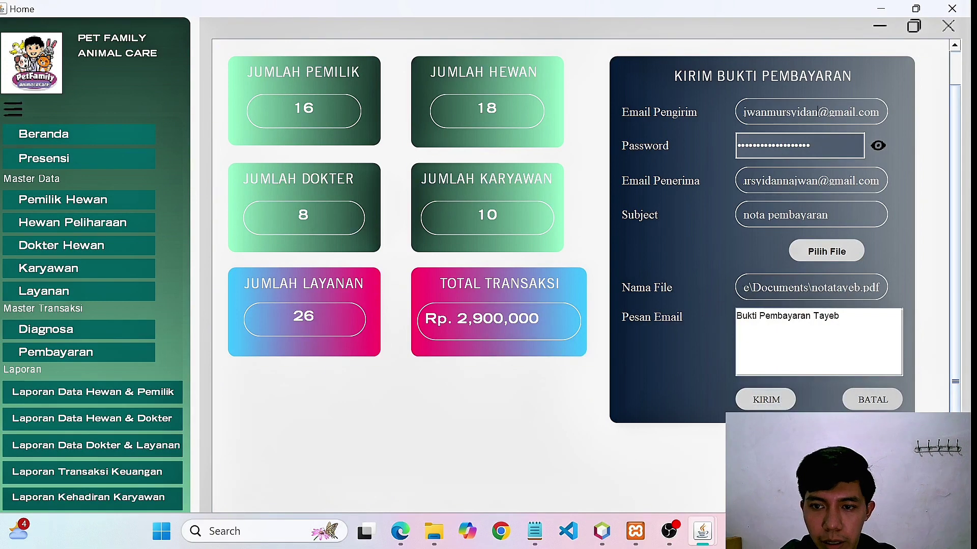
left_click(822, 112)
type("1")
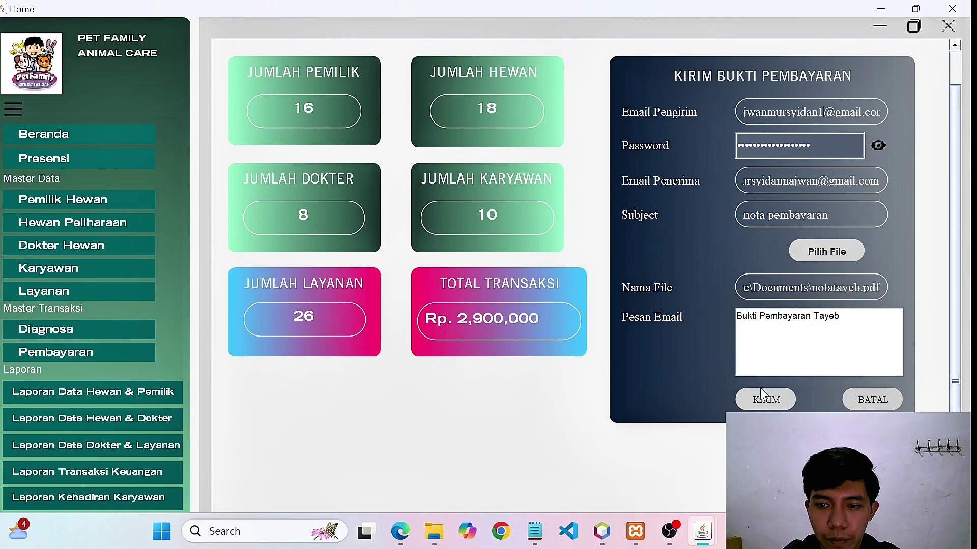
left_click(764, 400)
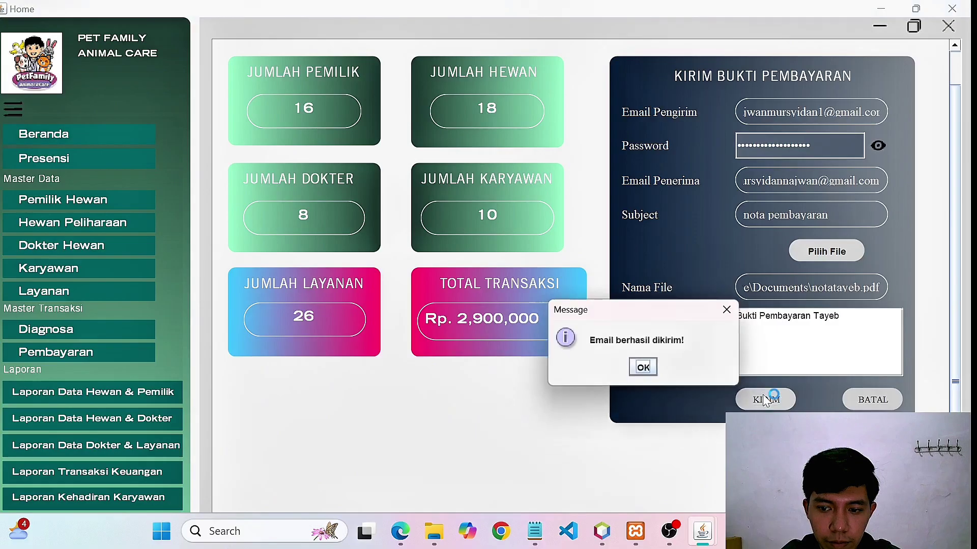
Verify in Gmail's Sent folder that 'nota pembayaran' carries notatayeb.pdf, then return to the app.
left_click(732, 310)
left_click(704, 532)
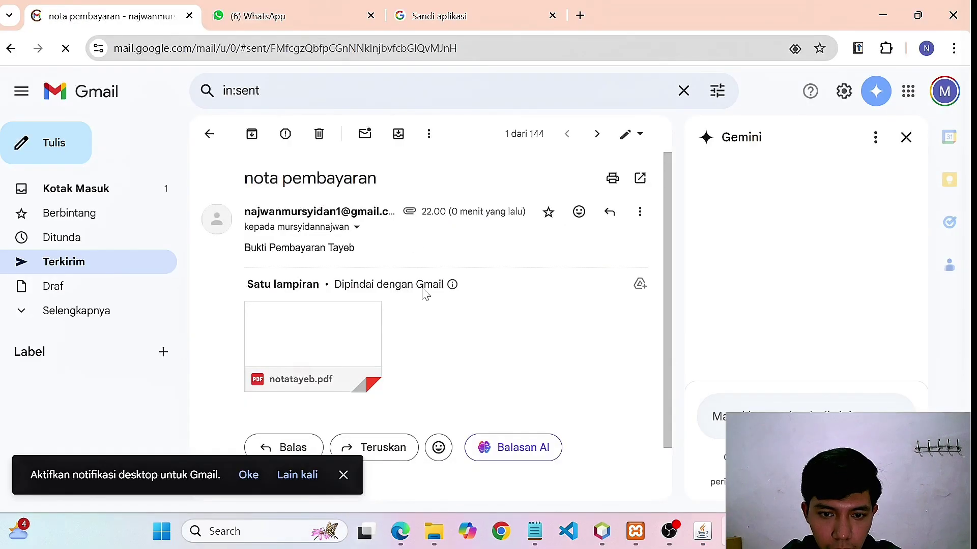
scroll(423, 292, "down", 1)
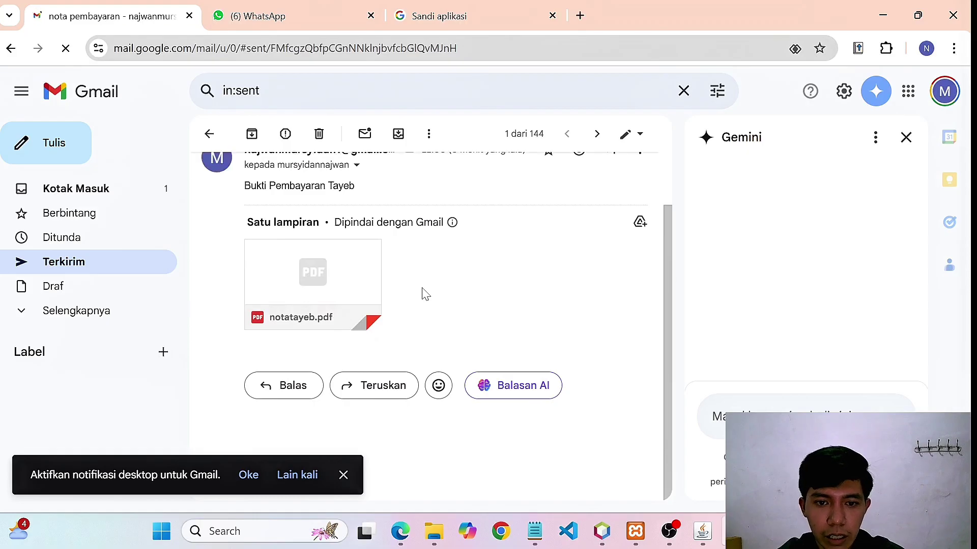
scroll(424, 294, "up", 1)
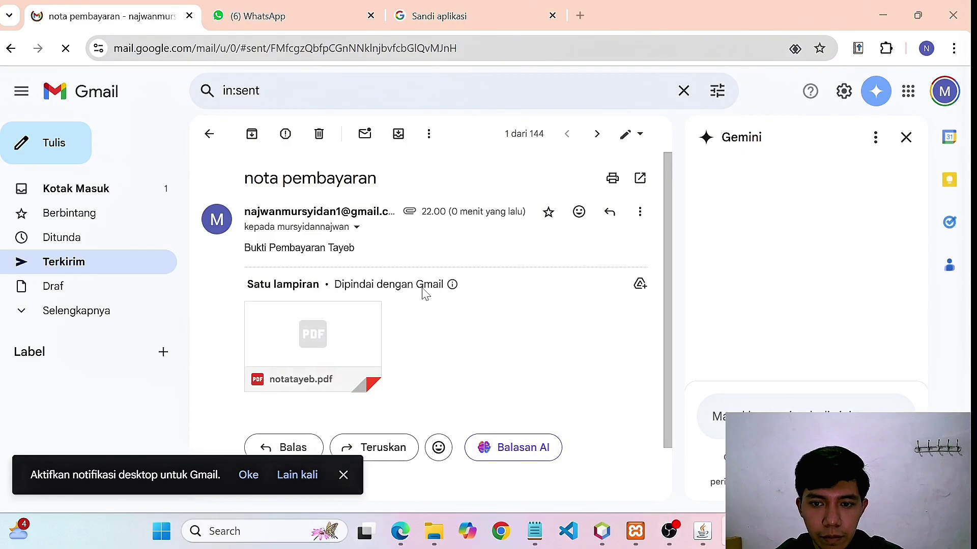
key("alt+Tab")
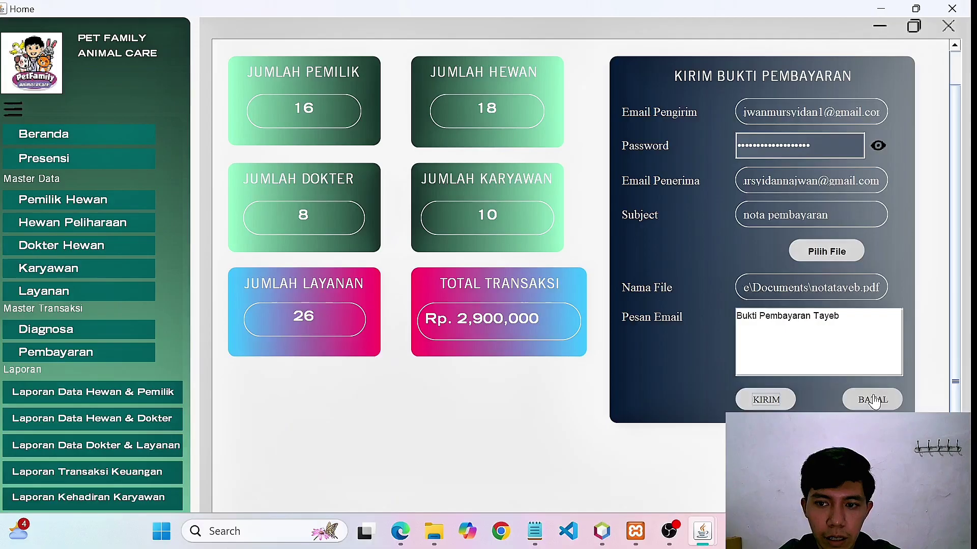
Clear the payment email form, open Presensi, and start a Karyawan entry for the chosen employee.
left_click(873, 400)
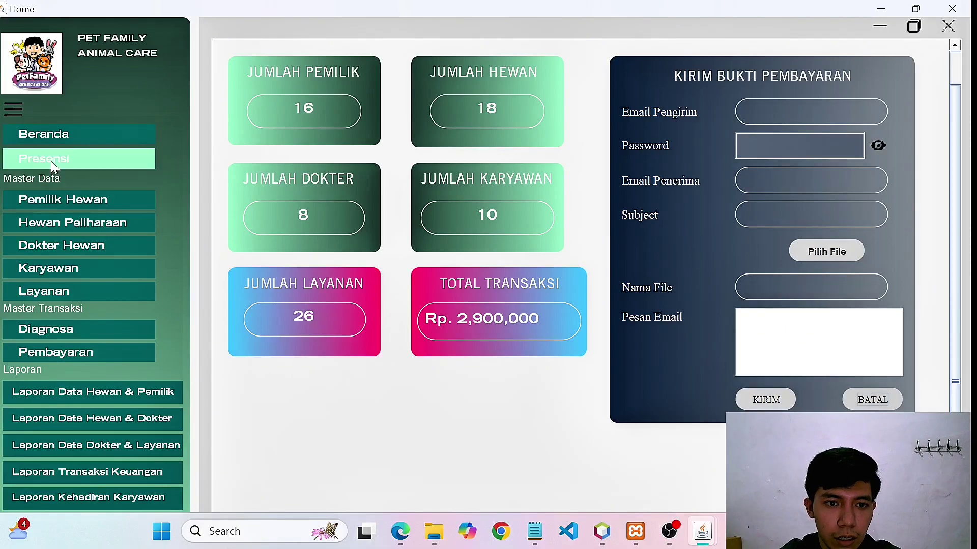
left_click(51, 161)
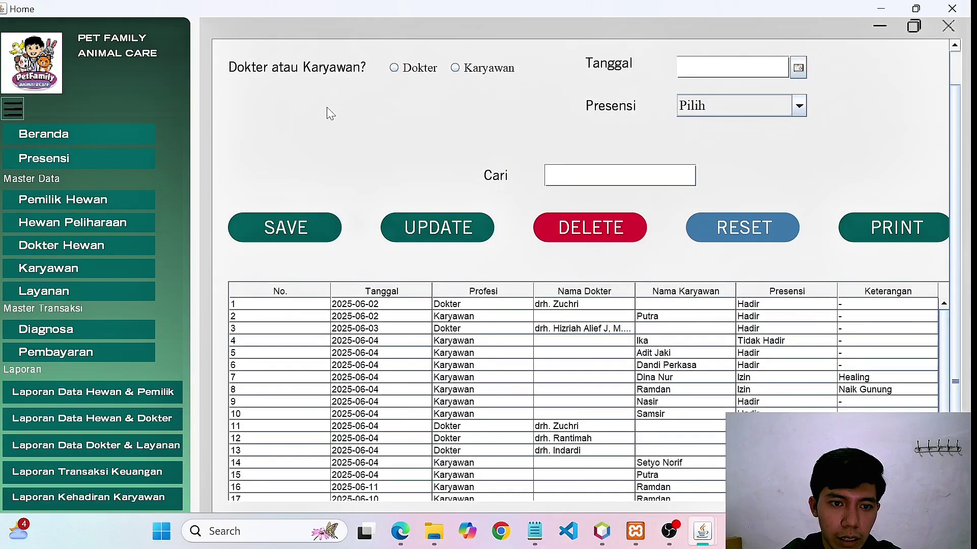
left_click(396, 70)
left_click(483, 67)
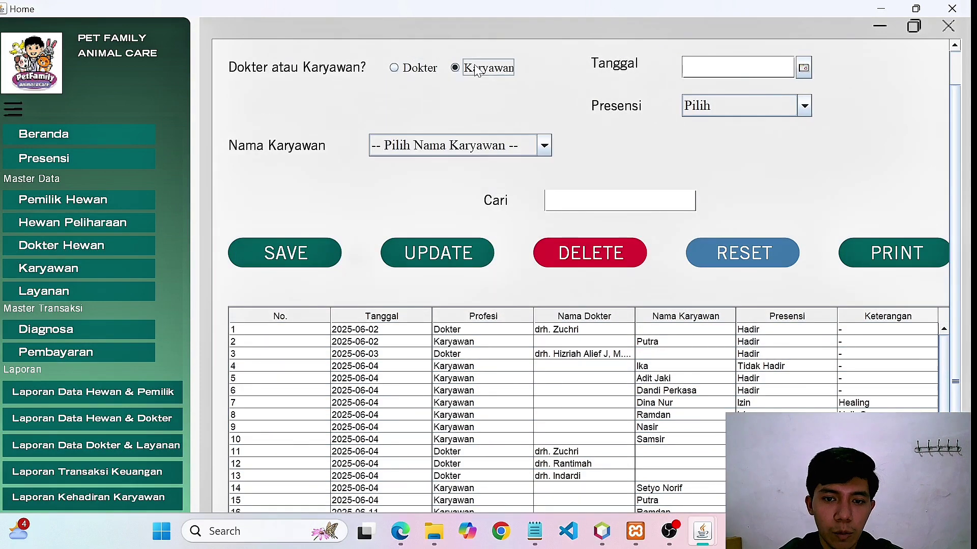
left_click(544, 146)
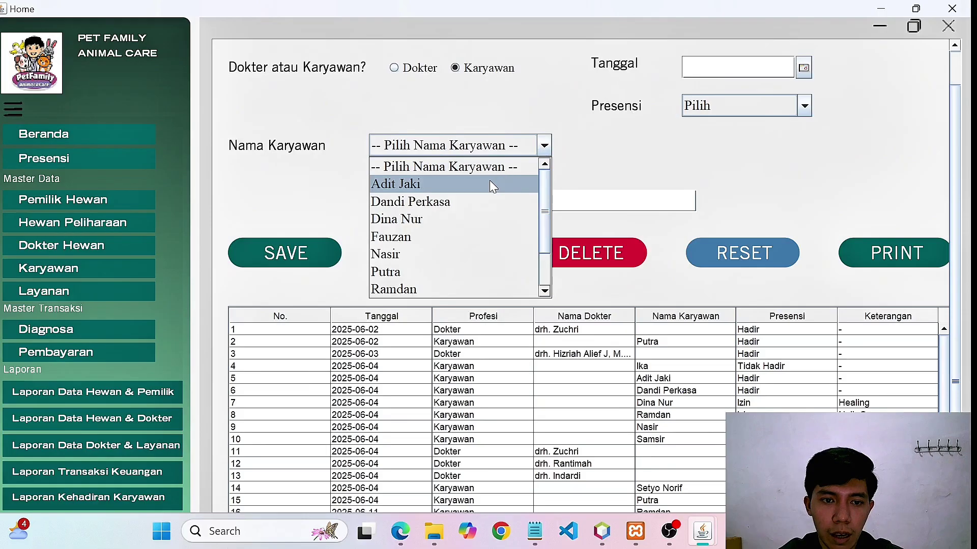
left_click(457, 204)
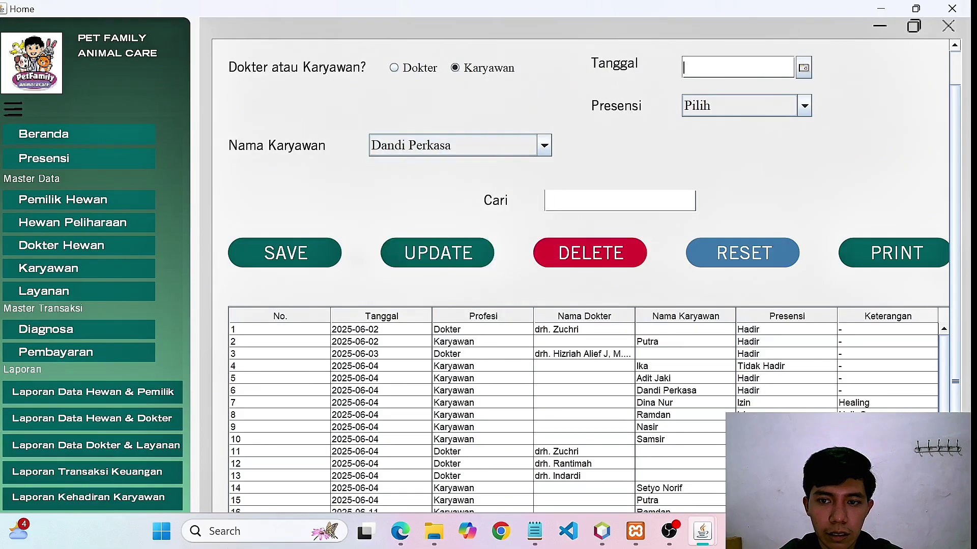
Set the attendance date to Jun 18, 2025 and the status to Hadir.
left_click(804, 67)
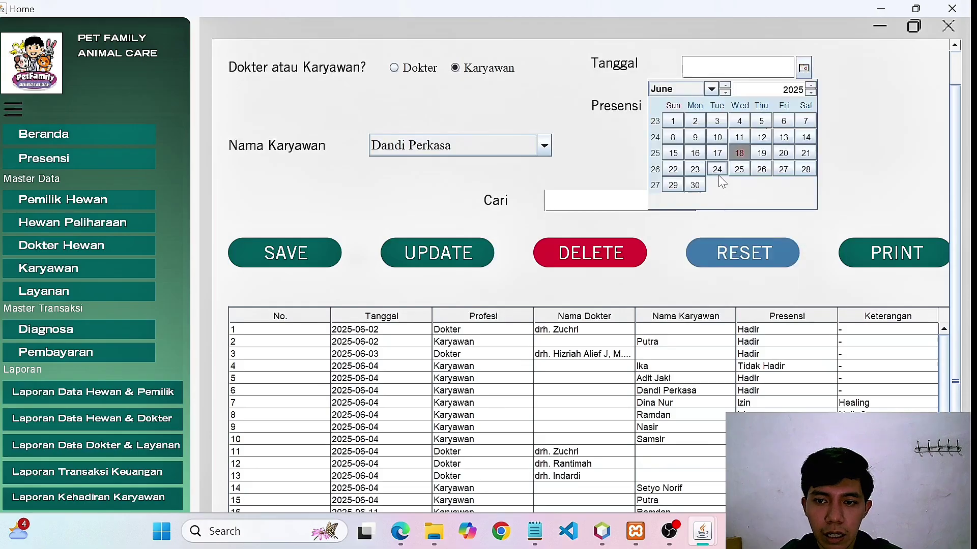
left_click(739, 153)
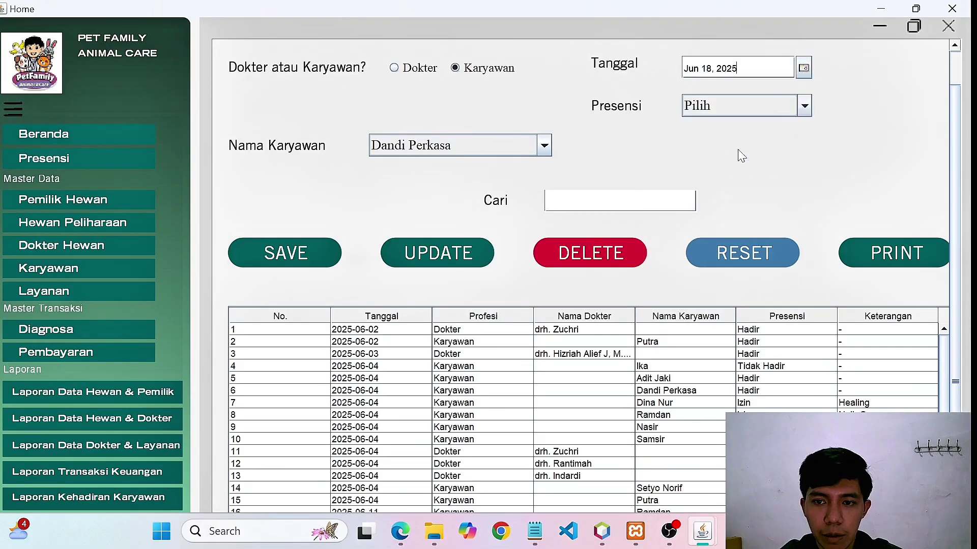
left_click(804, 106)
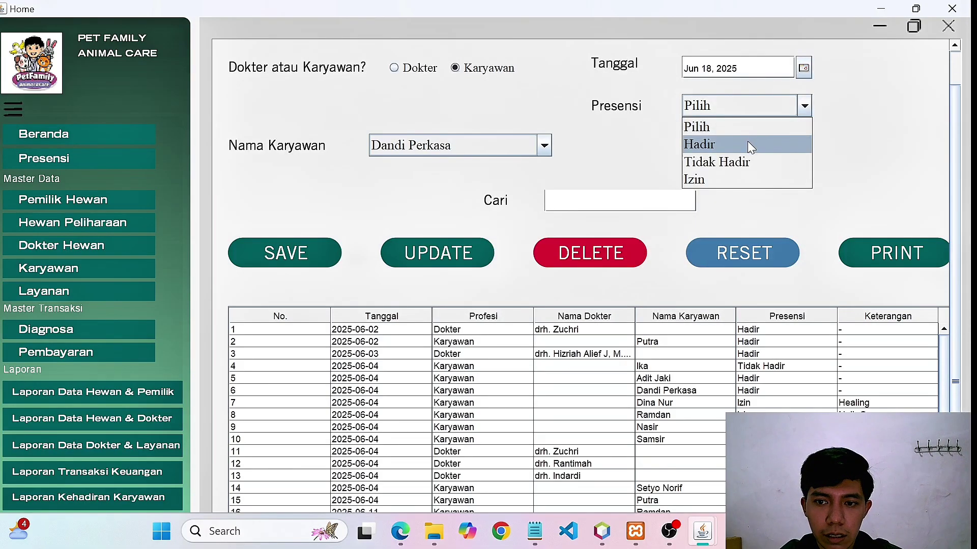
left_click(750, 146)
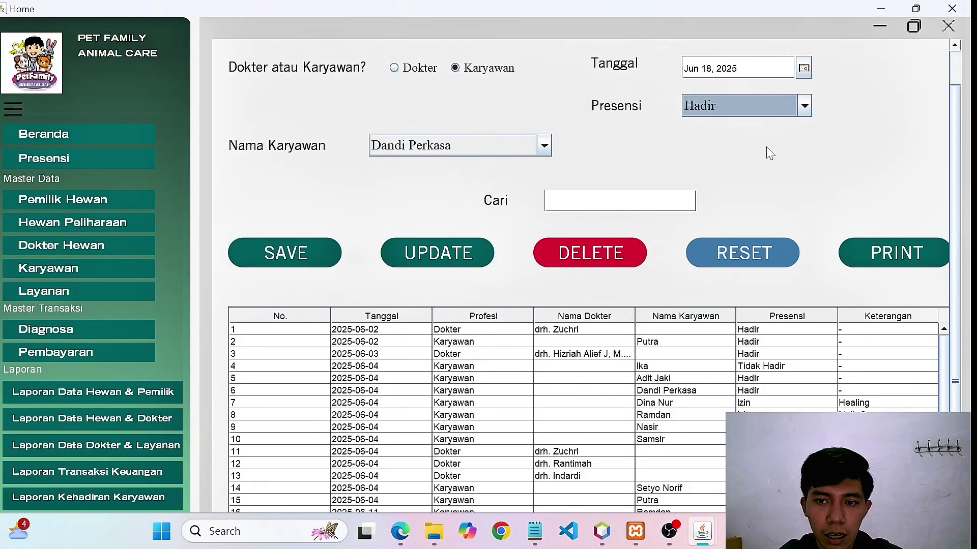
left_click(804, 106)
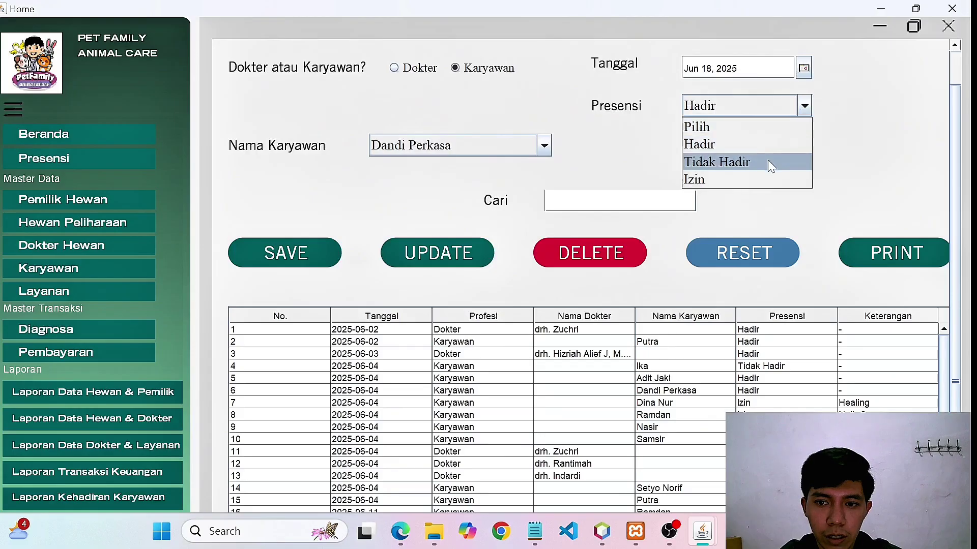
left_click(769, 162)
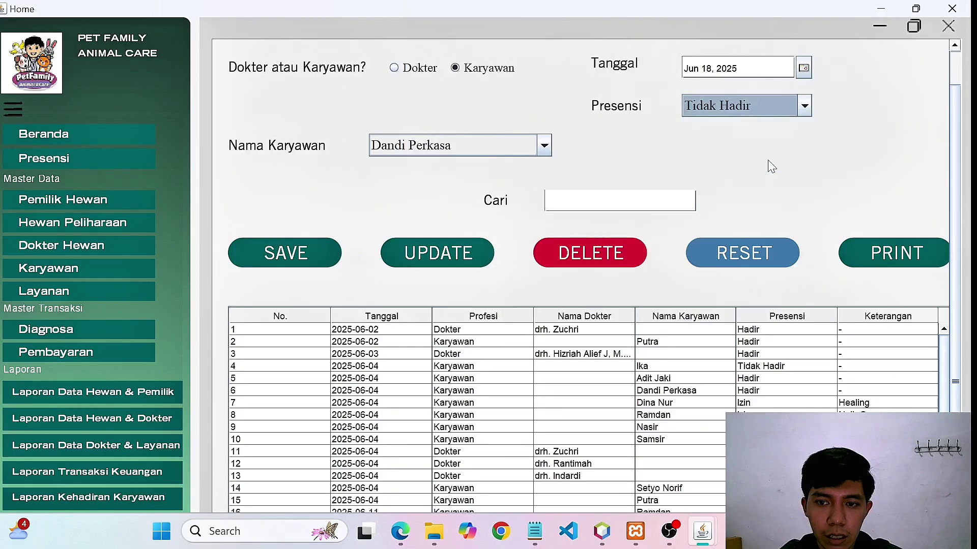
left_click(803, 108)
left_click(745, 181)
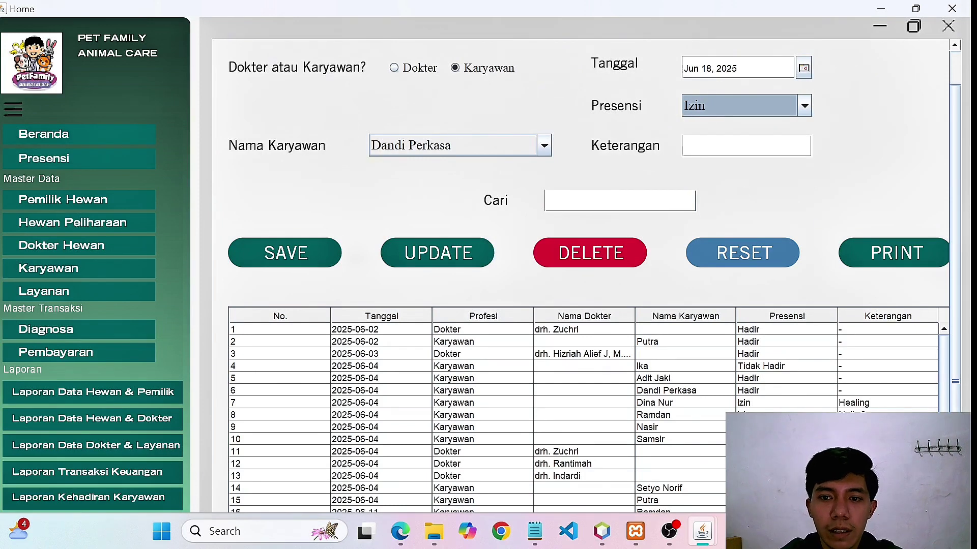
left_click(758, 147)
left_click(801, 114)
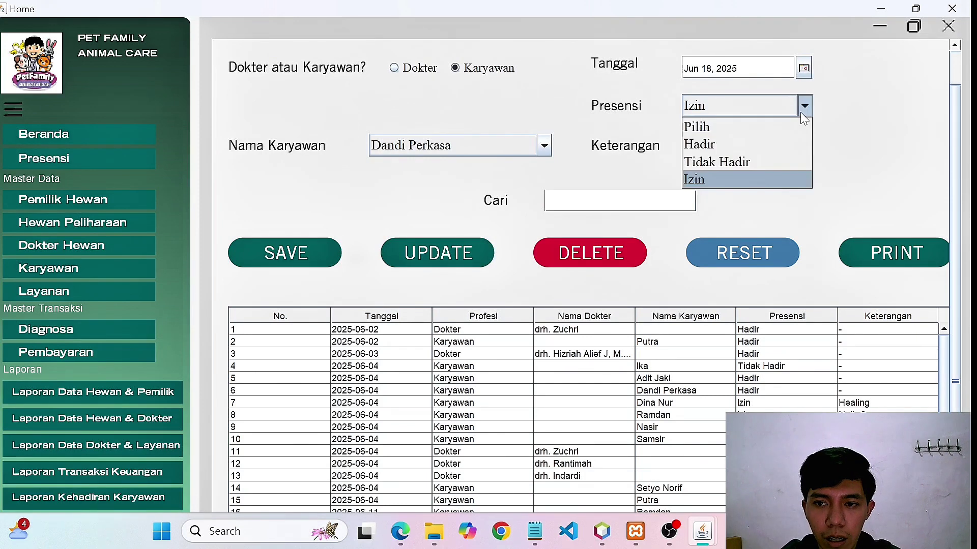
left_click(758, 146)
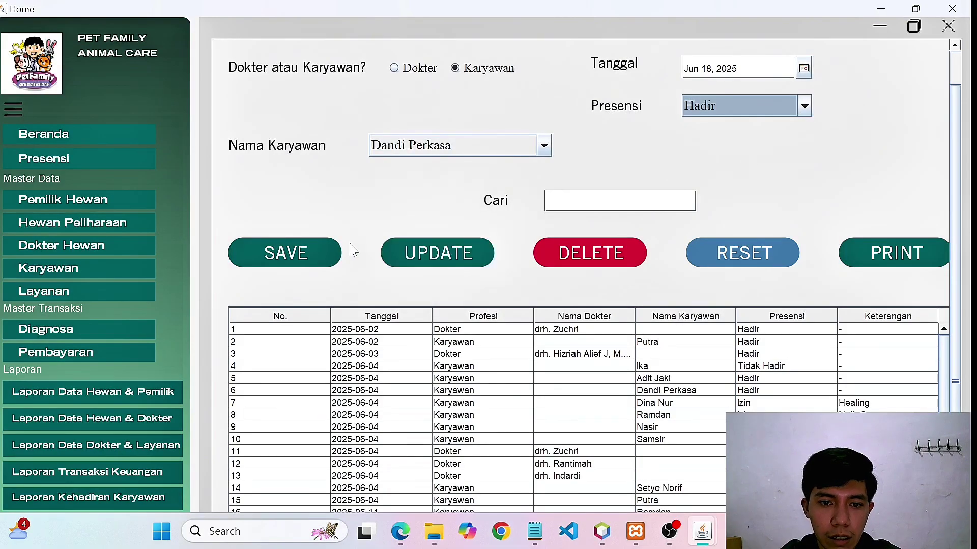
Save the new 2025-06-18 Hadir attendance record and dismiss the confirmation.
left_click(272, 256)
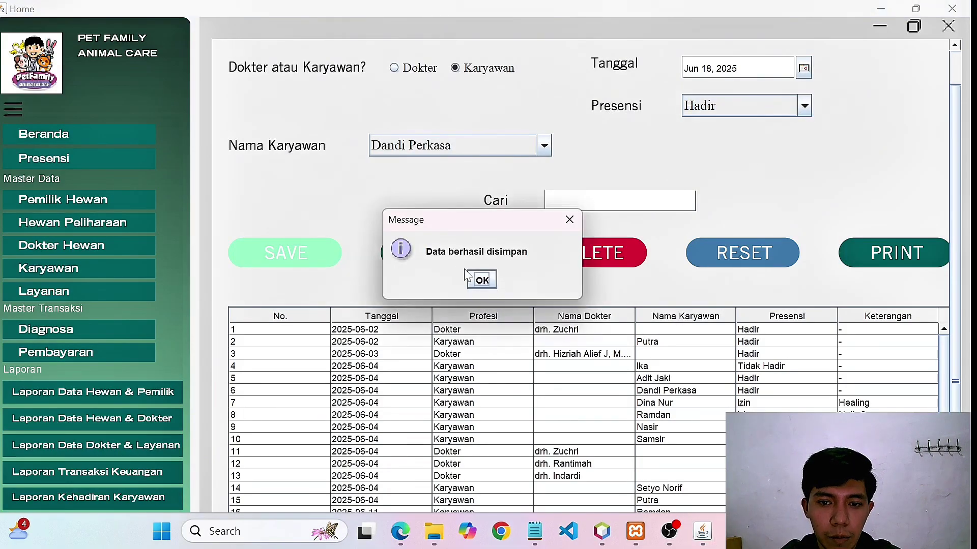
left_click(480, 280)
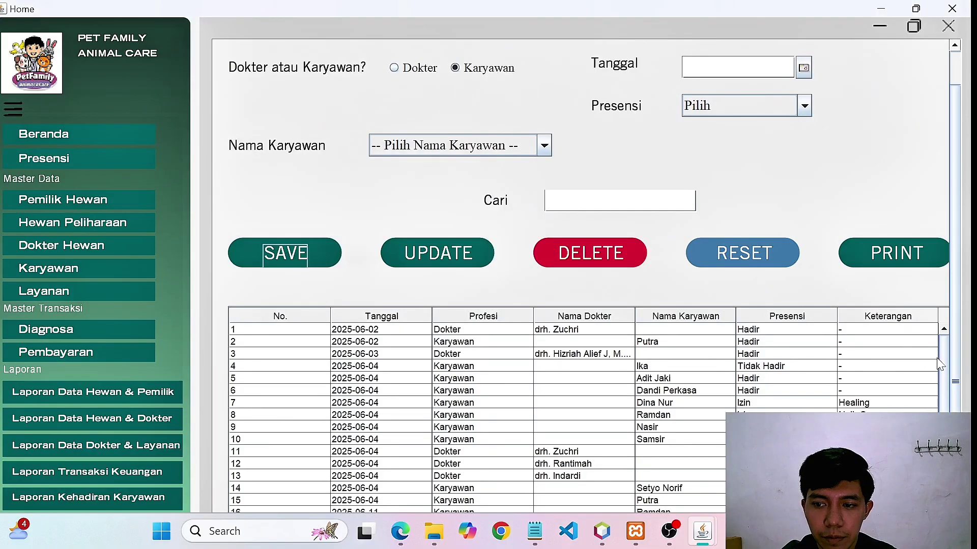
scroll(939, 358, "down", 2)
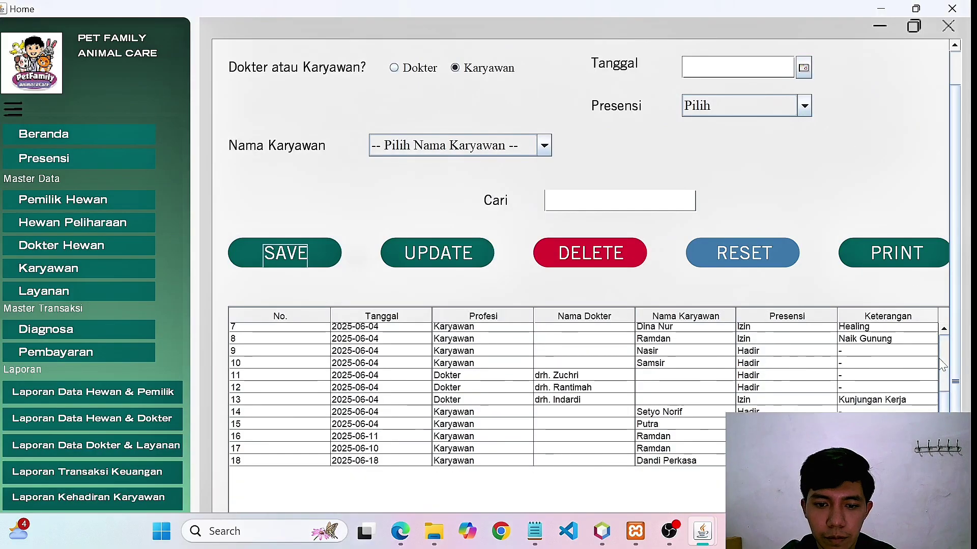
Check the new row 18 entry against row 17 in the attendance table.
left_click(452, 461)
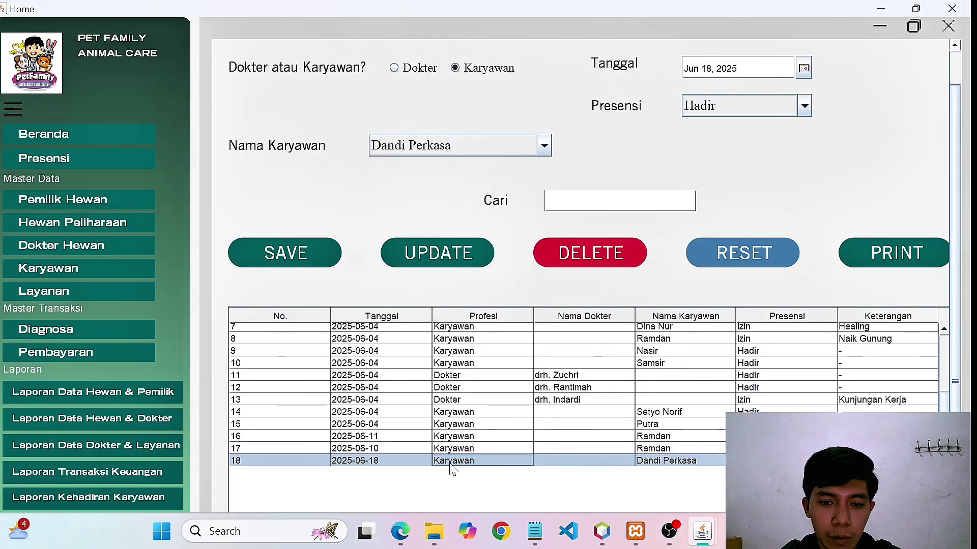
left_click(461, 449)
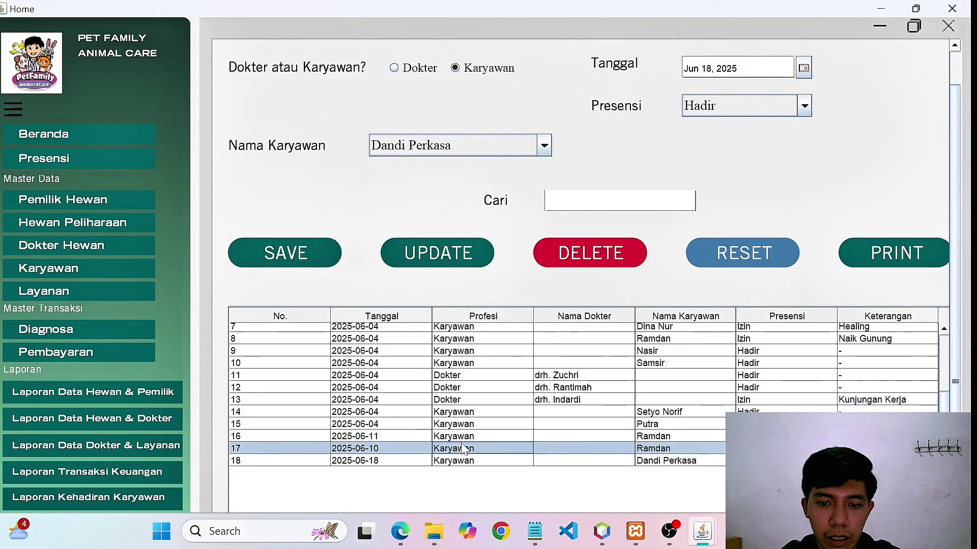
left_click(461, 463)
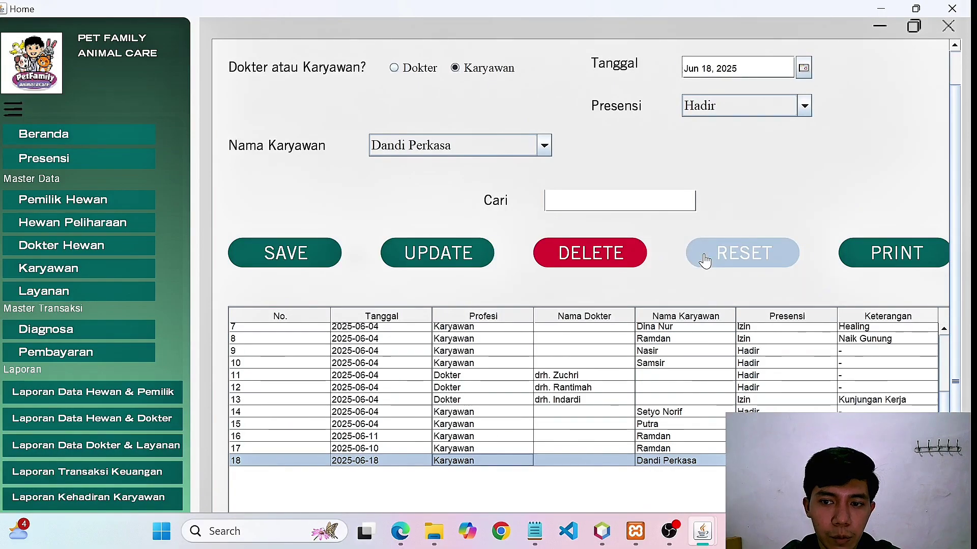
left_click(578, 202)
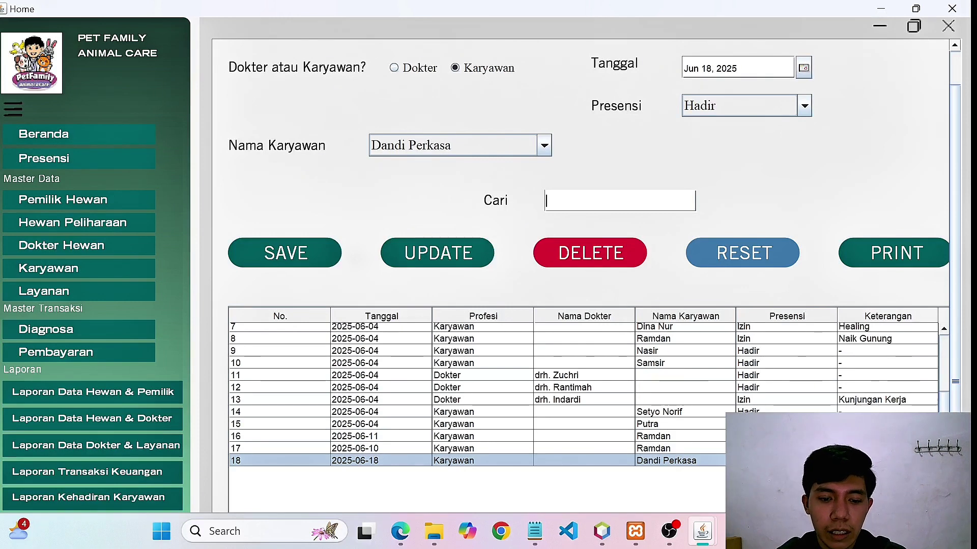
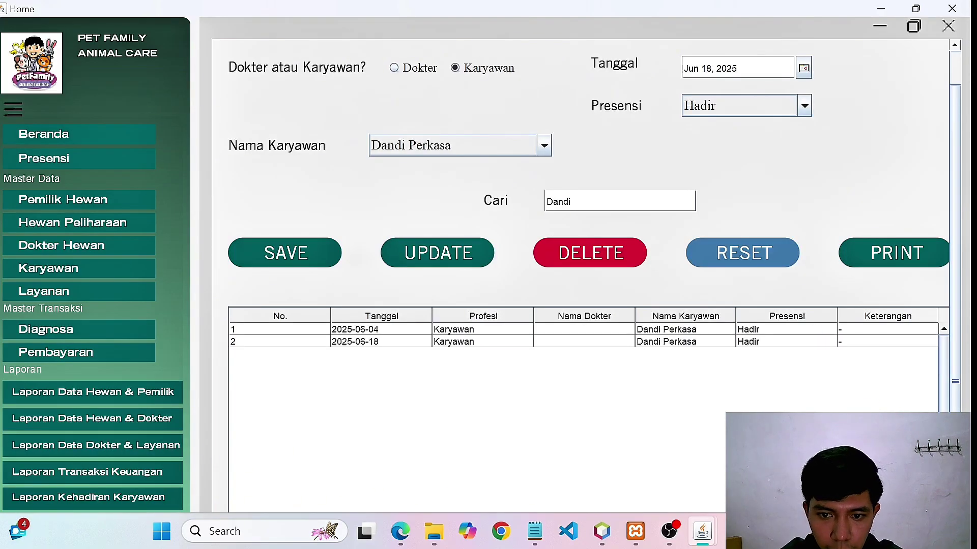
Search the attendance table for the employee's full name and print the filtered report.
key("Caps_Lock")
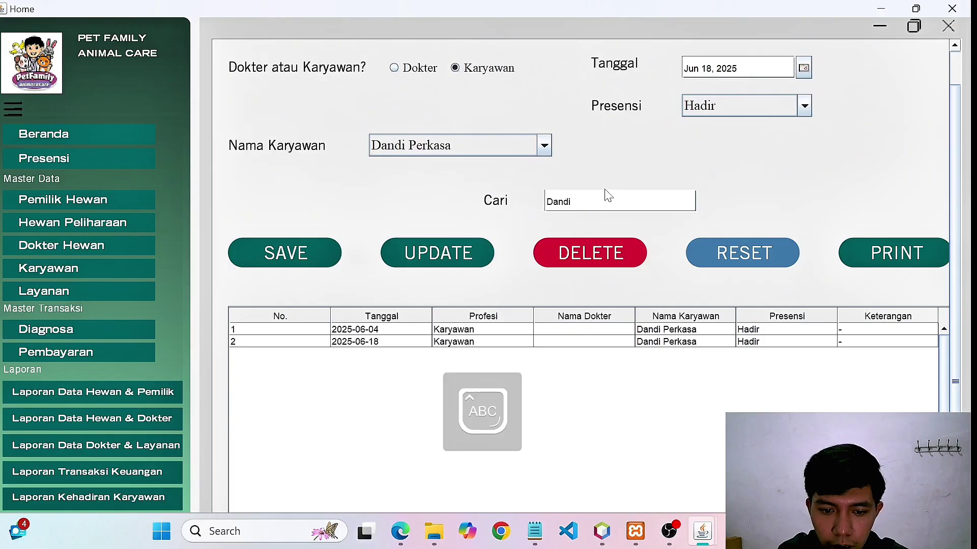
key("Caps_Lock")
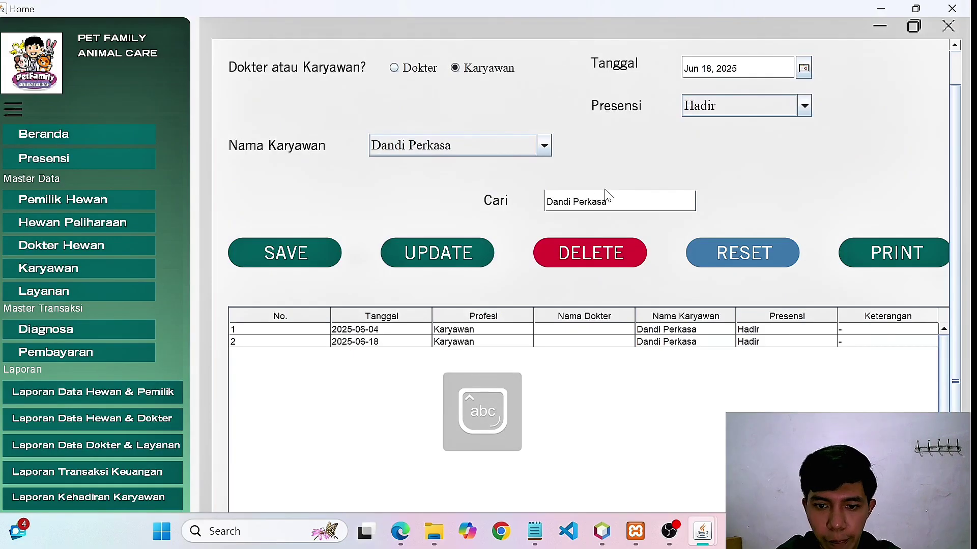
left_click(902, 259)
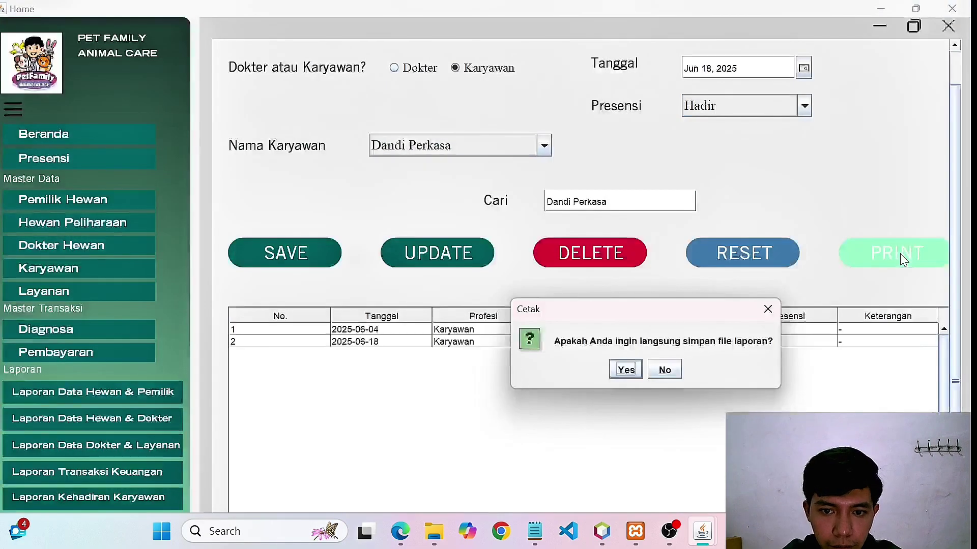
Preview the Laporan Presensi report without saving a file, then close JasperViewer.
left_click(665, 371)
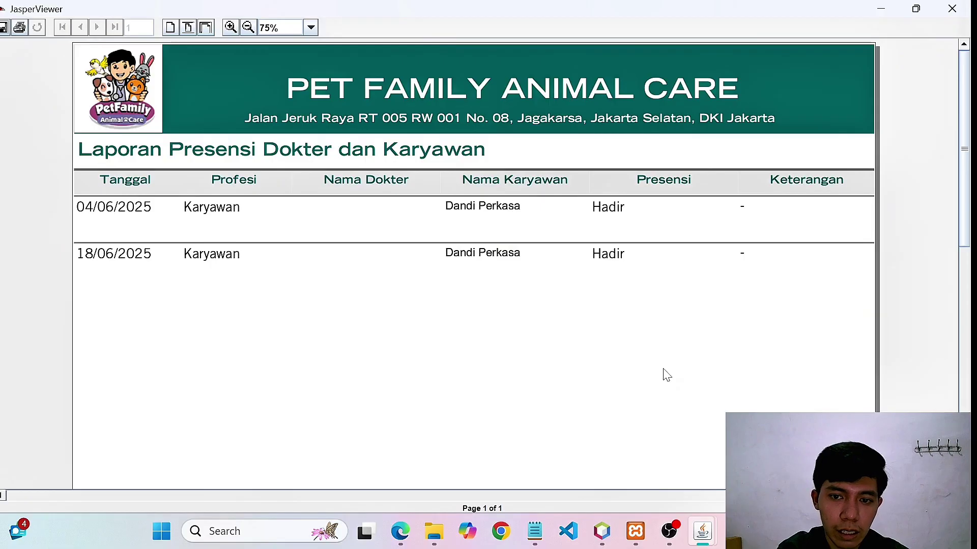
left_click(952, 9)
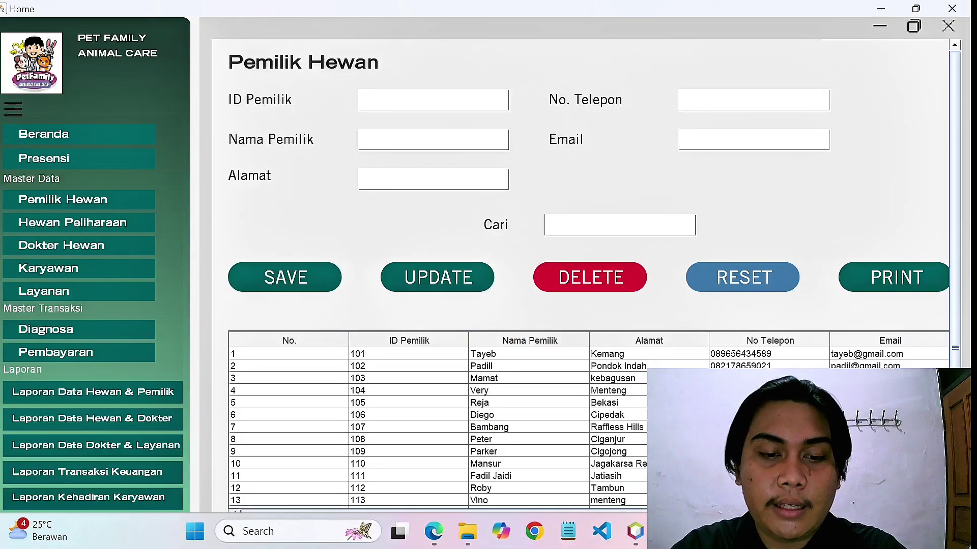
Enter owner 116 with the owner's name, address, phone number and e-mail, and save it.
type("116")
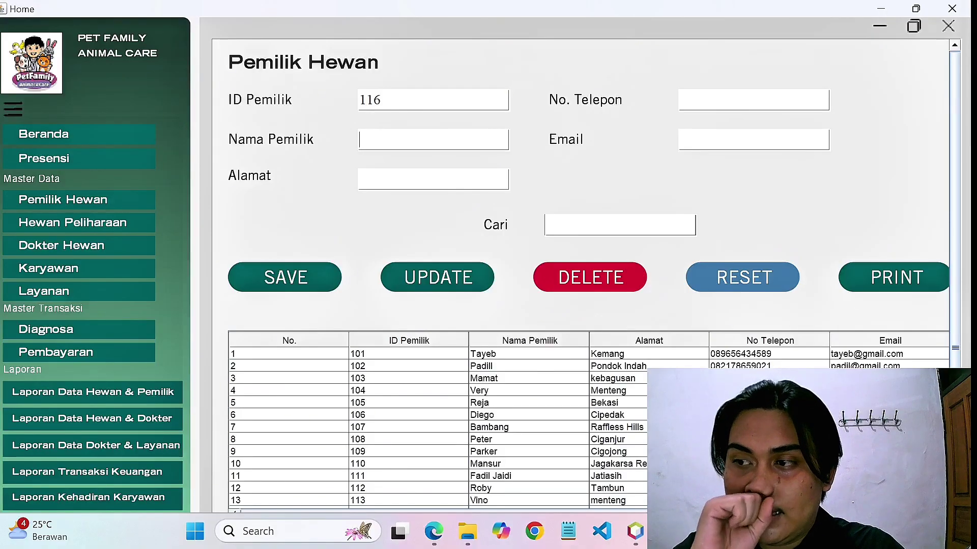
type("arno")
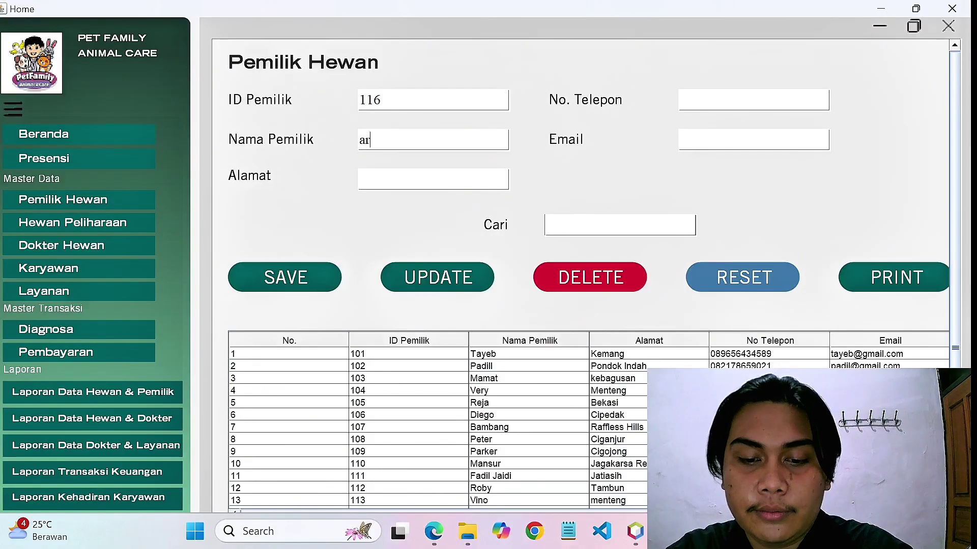
type("d")
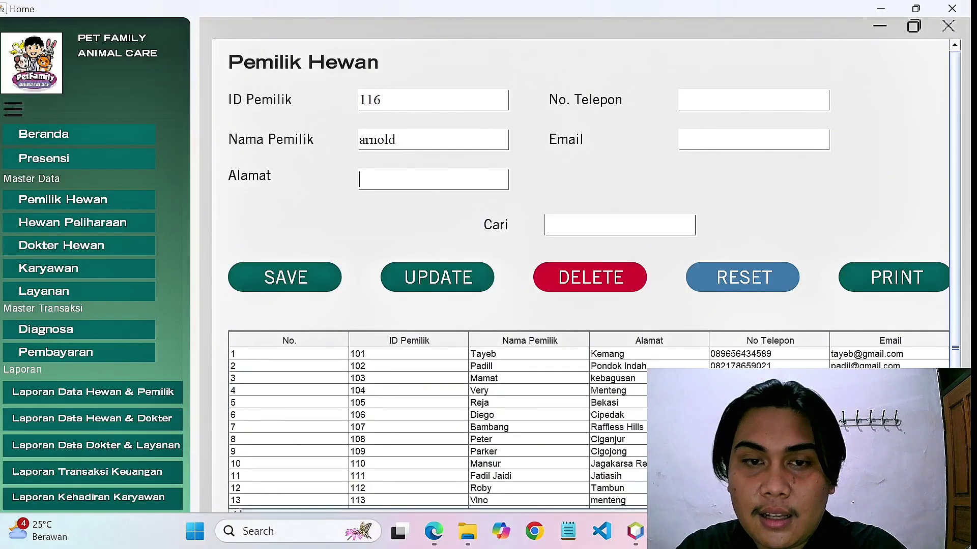
type("cig")
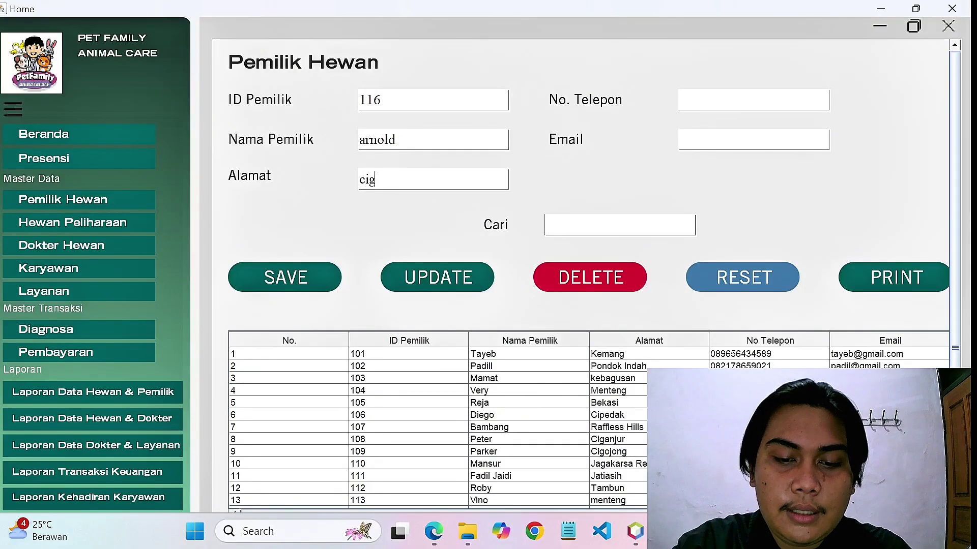
type("anjur")
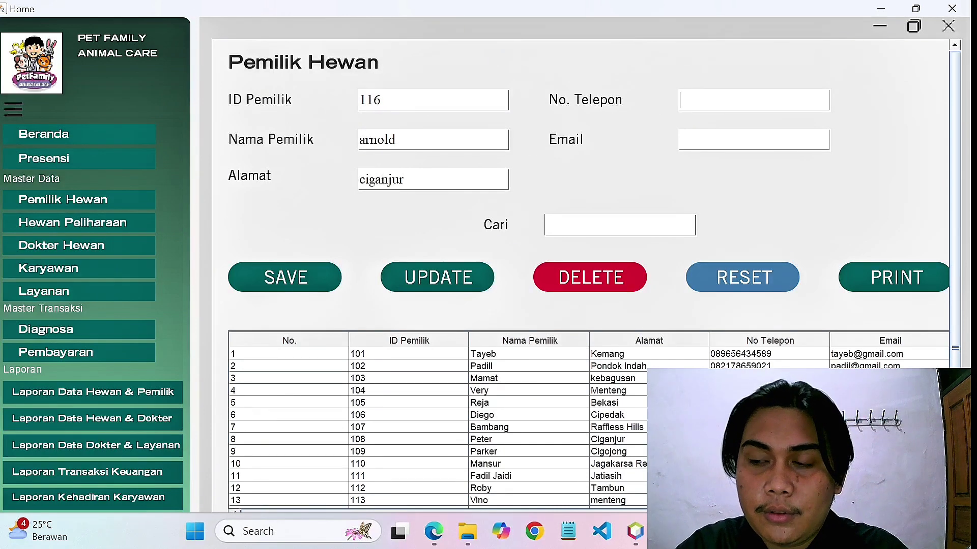
left_click(680, 100)
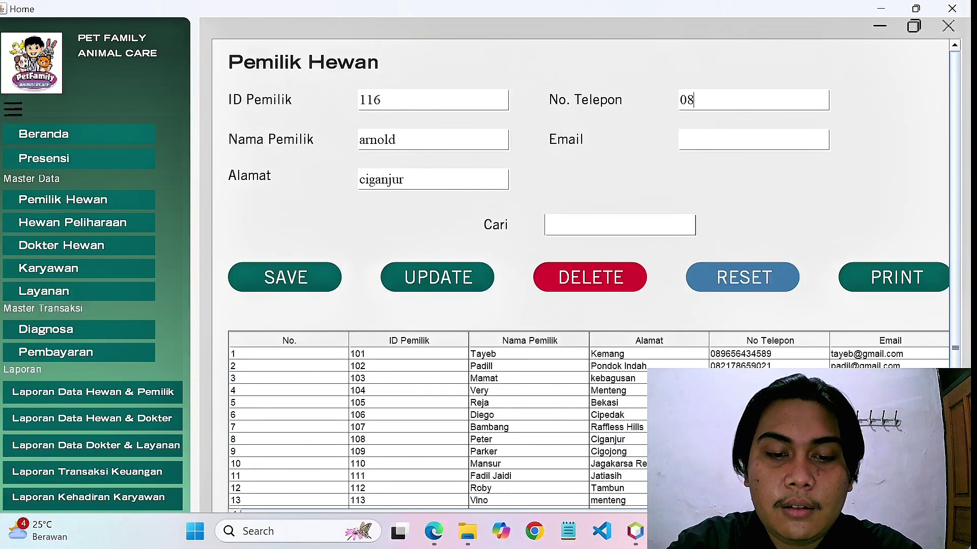
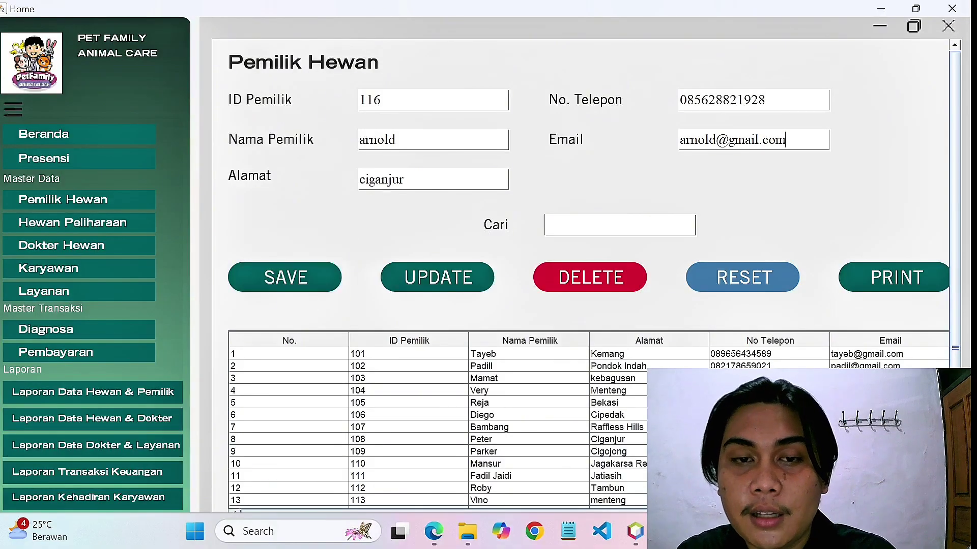
left_click(314, 278)
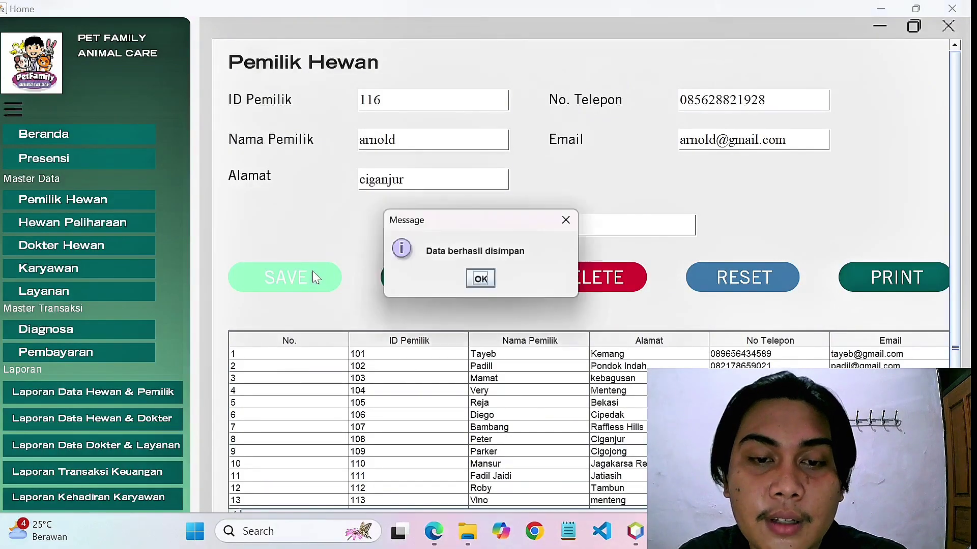
Scroll to the bottom of the owner table and load new owner 116 into the form.
left_click(482, 279)
scroll(488, 341, "down", 2)
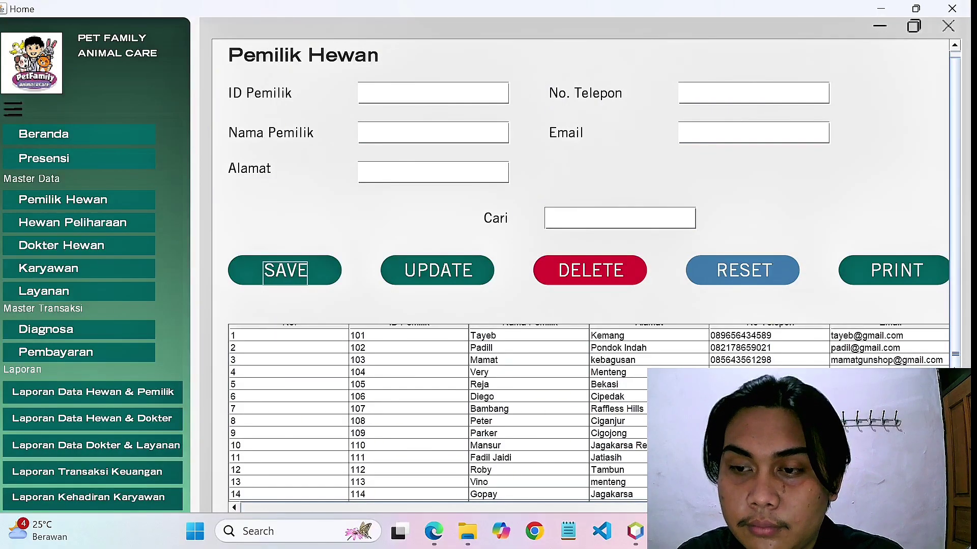
scroll(590, 277, "down", 2)
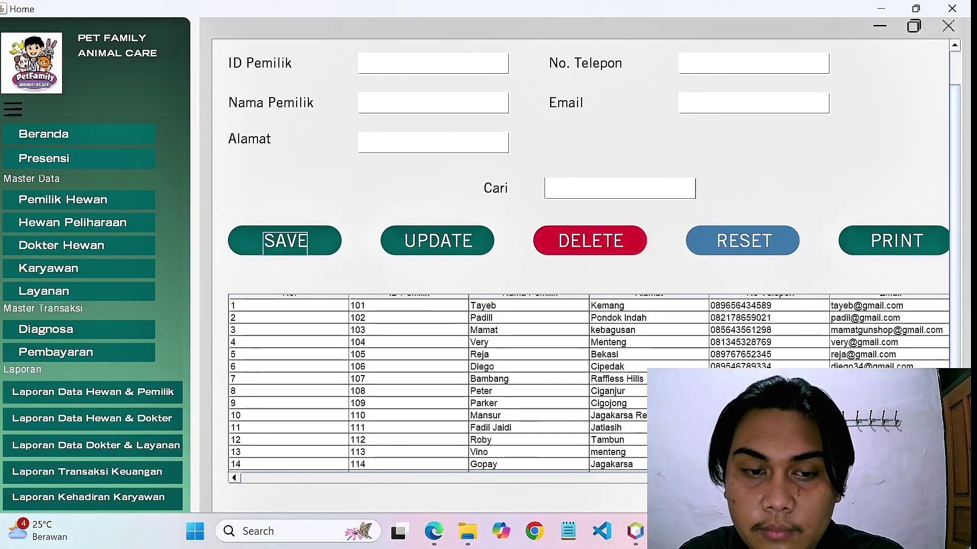
scroll(717, 280, "right", 3)
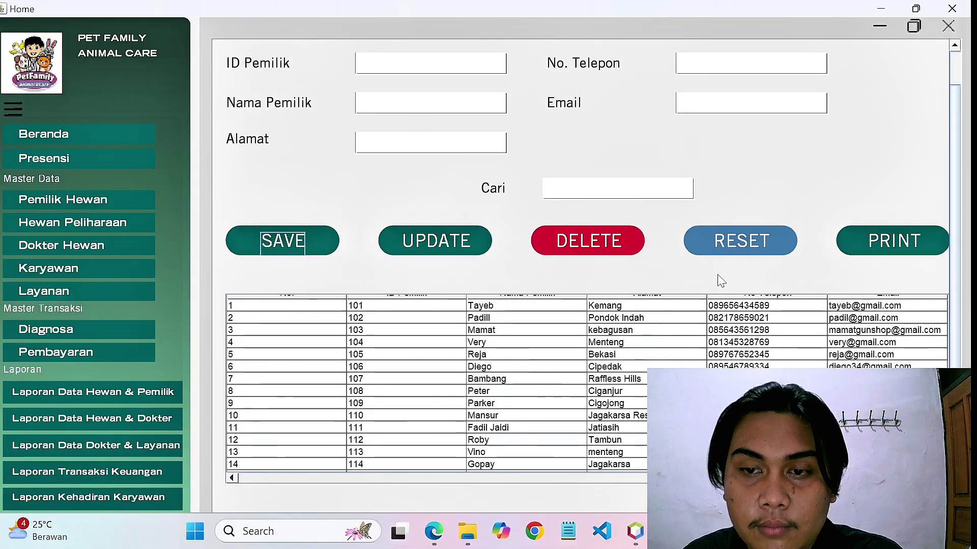
scroll(890, 353, "down", 3)
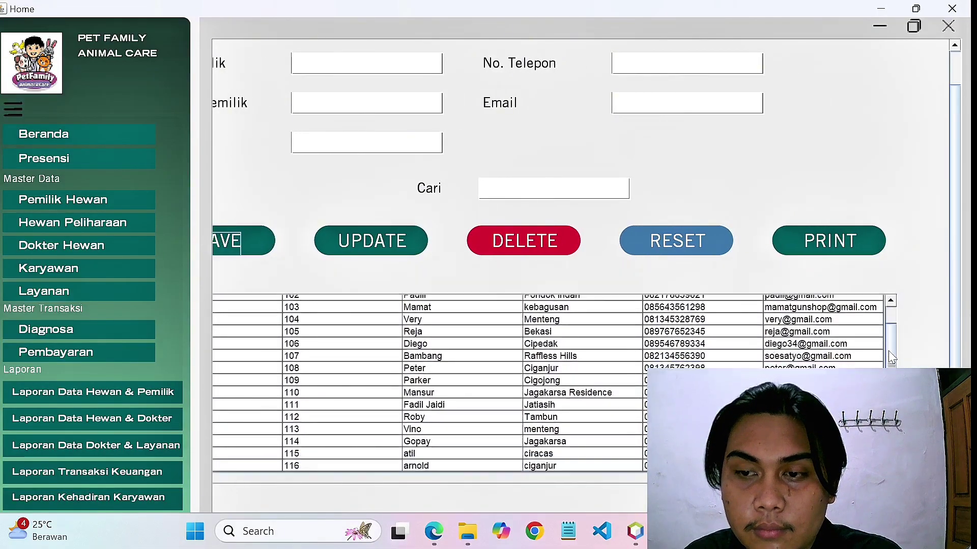
scroll(891, 355, "down", 1)
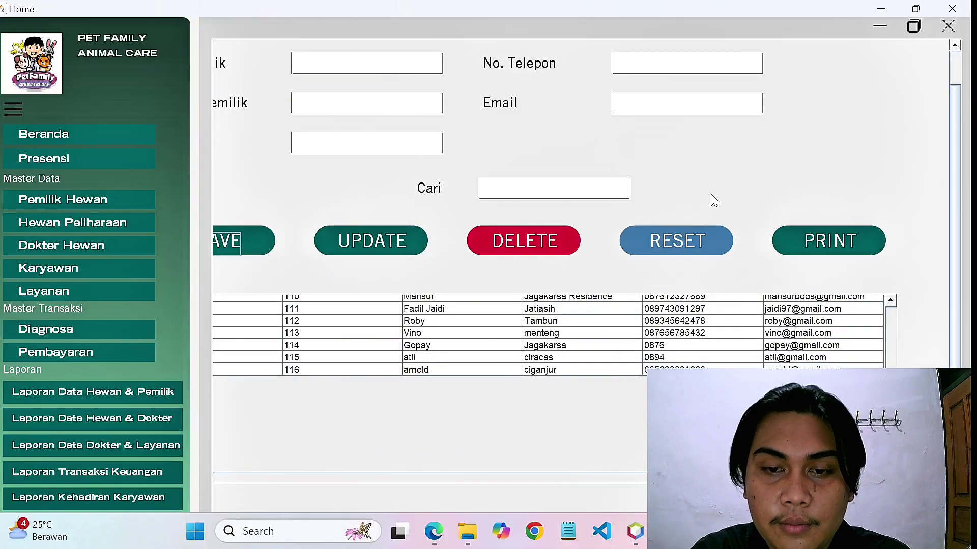
scroll(712, 192, "left", 3)
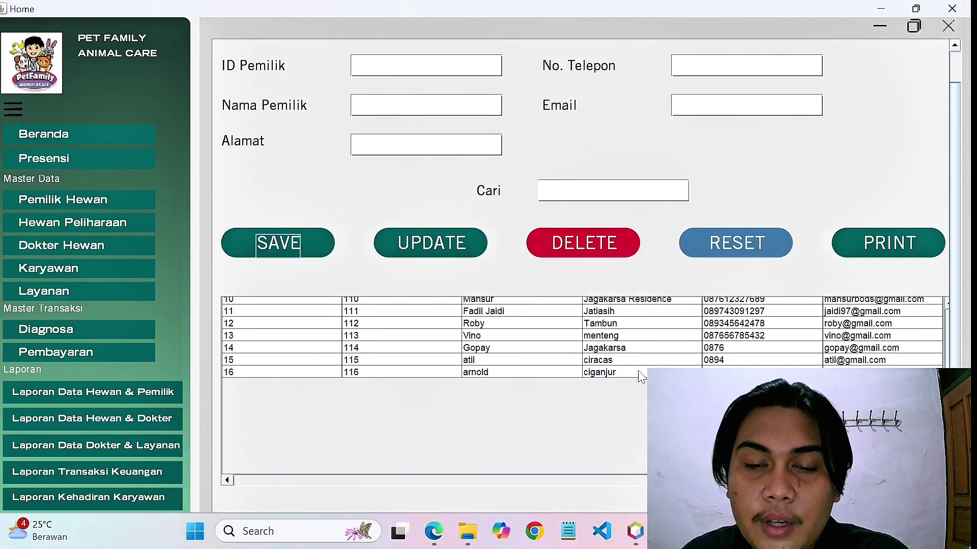
left_click(640, 372)
scroll(767, 152, "up", 2)
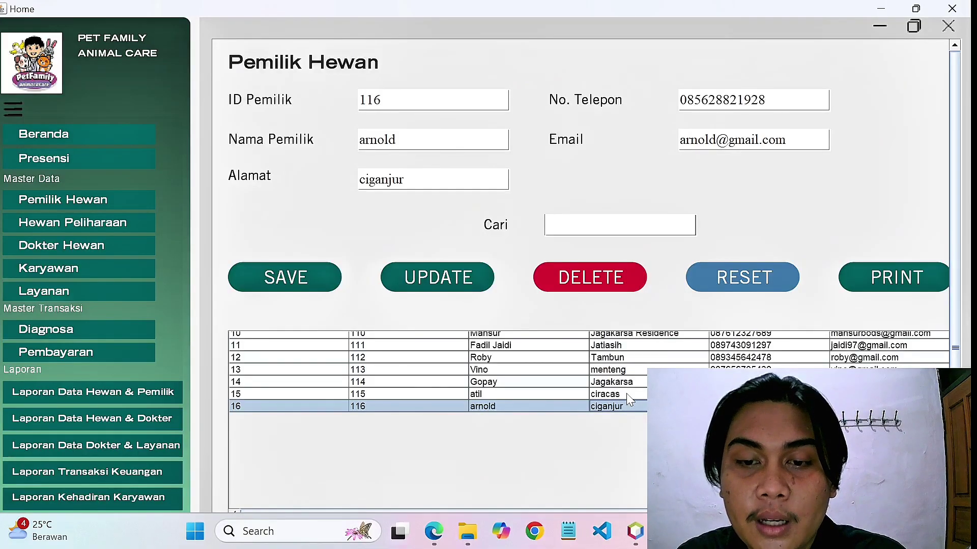
Change owner 115's address to bogor and replace its phone number, then apply the update.
left_click(628, 395)
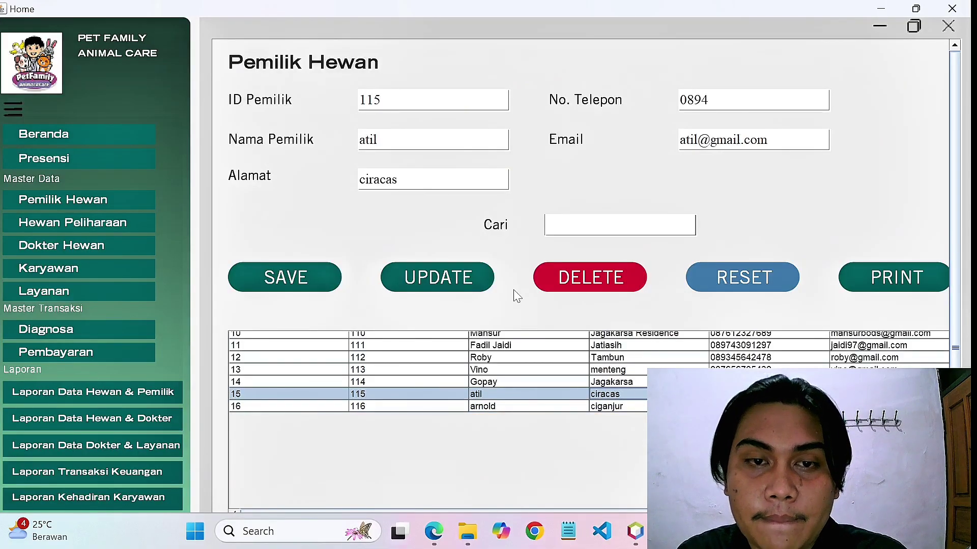
left_click(402, 179)
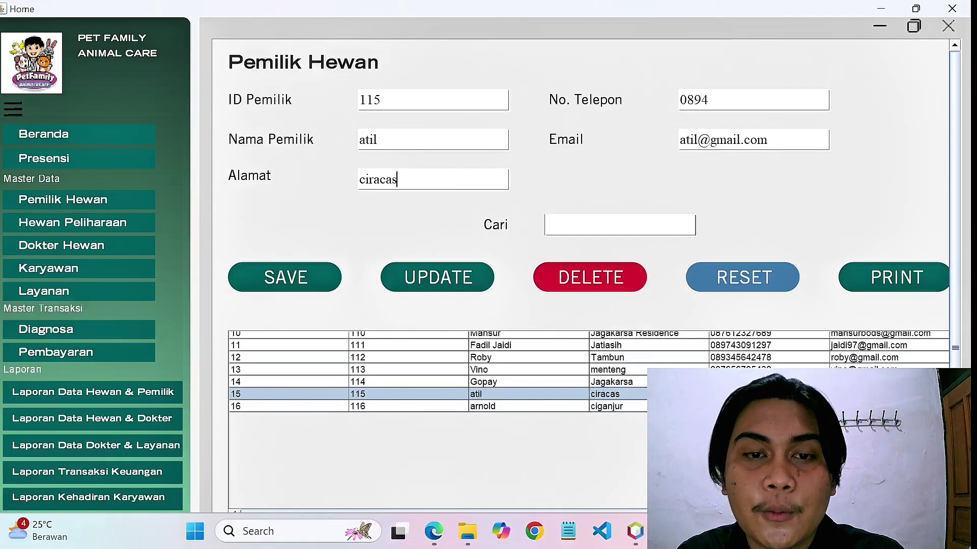
key("BackSpace")
key("BackSpace")
key("BackSpace")
key("BackSpace")
key("BackSpace")
key("BackSpace")
key("BackSpace")
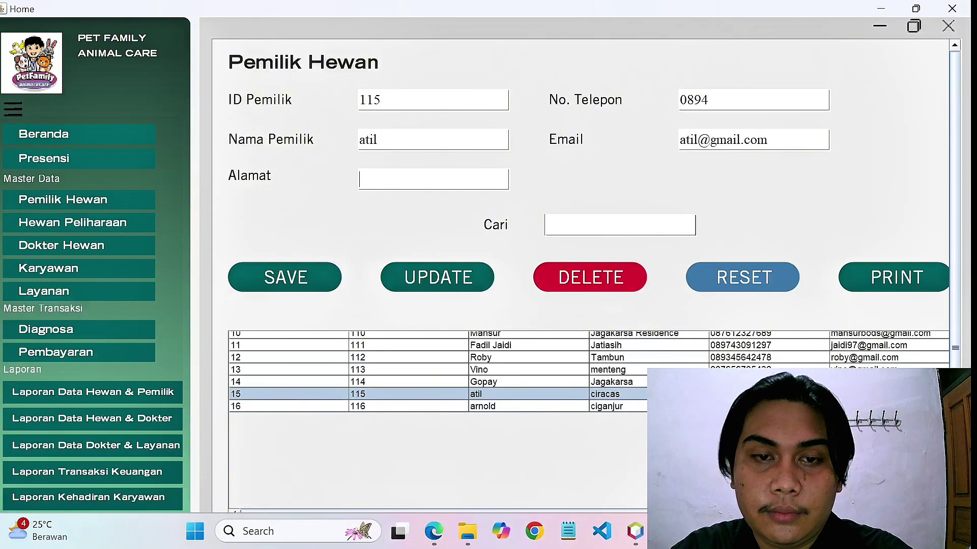
type("bogor")
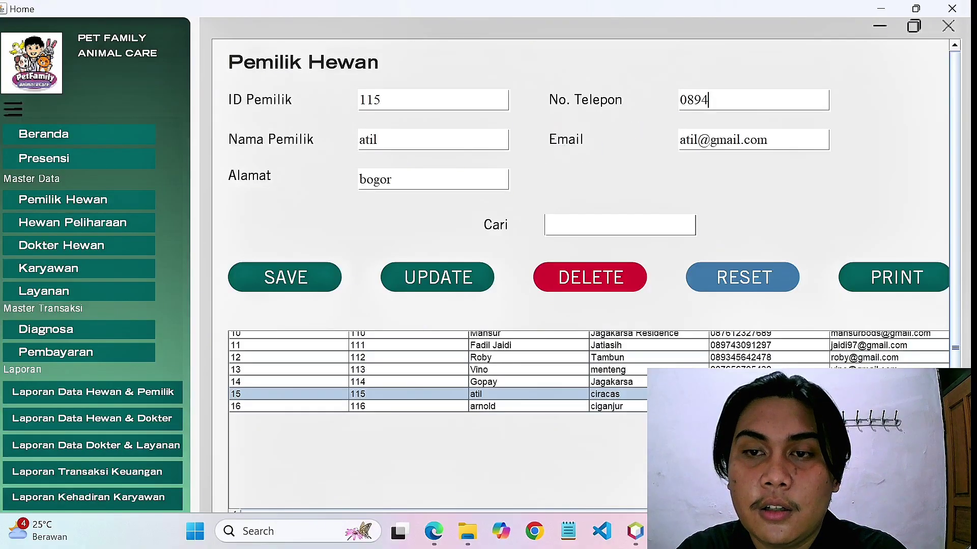
key("BackSpace")
key("BackSpace")
key("BackSpace")
key("BackSpace")
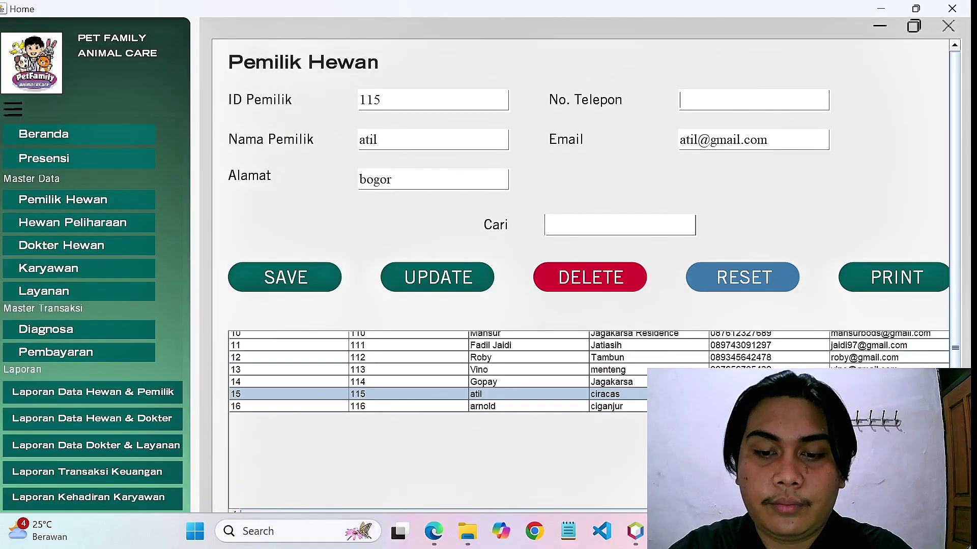
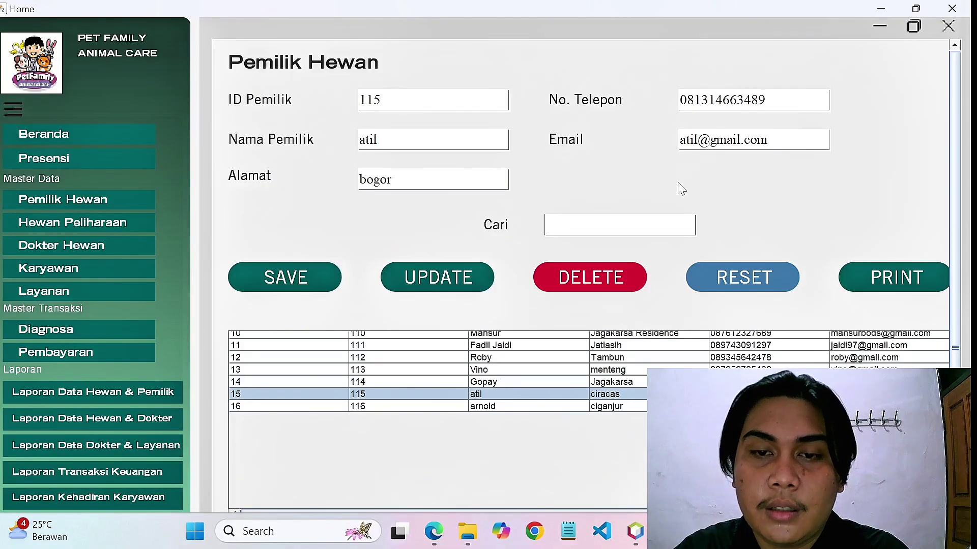
left_click(445, 286)
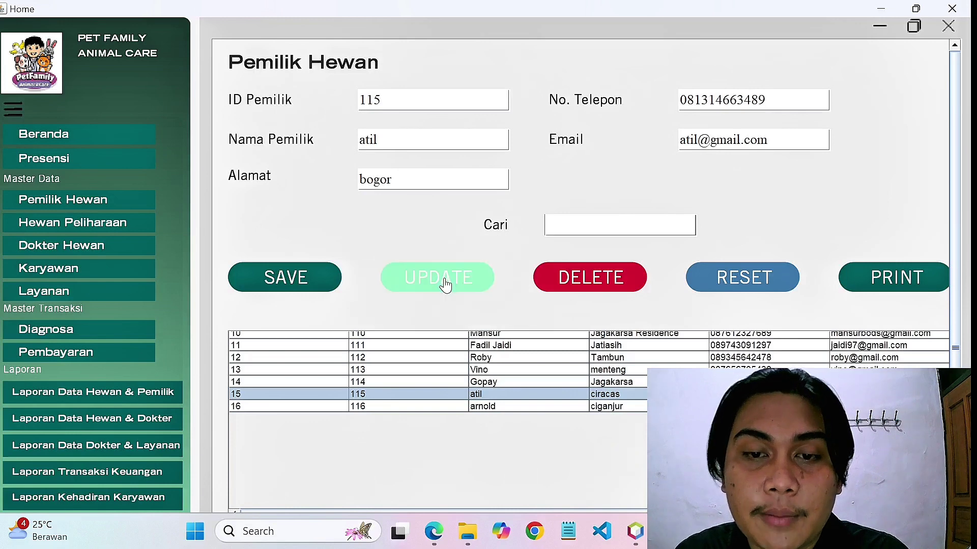
left_click(446, 286)
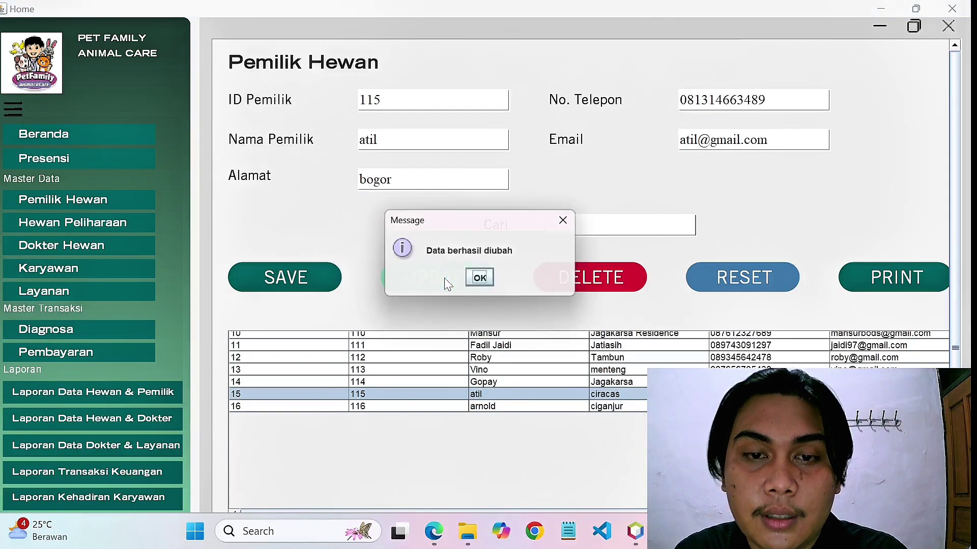
left_click(481, 280)
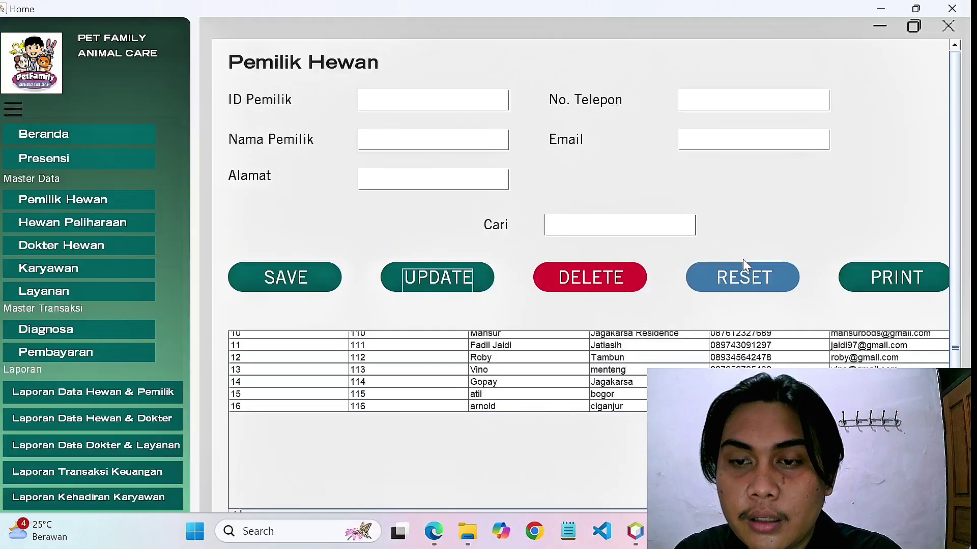
Reset the owner form and reload owner 116's details from row 16.
left_click(742, 280)
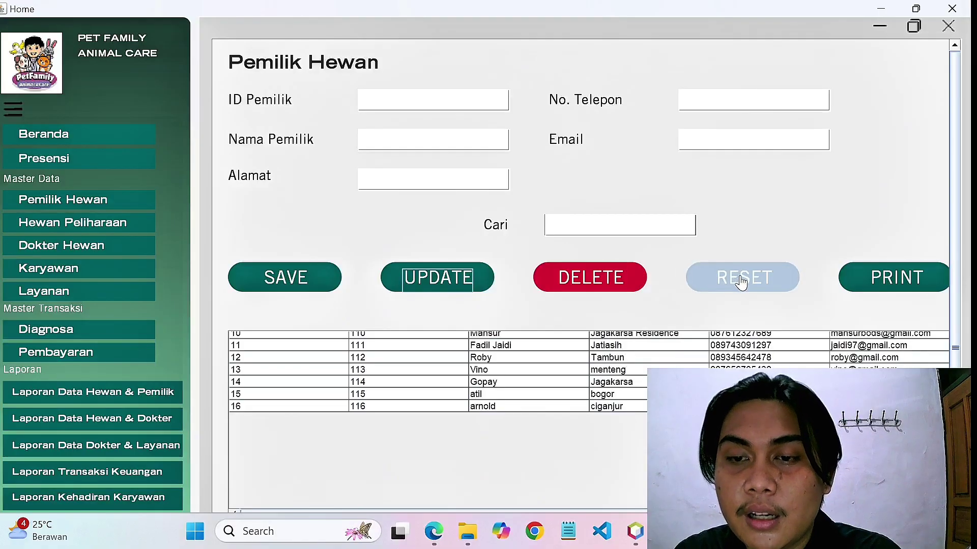
left_click(625, 361)
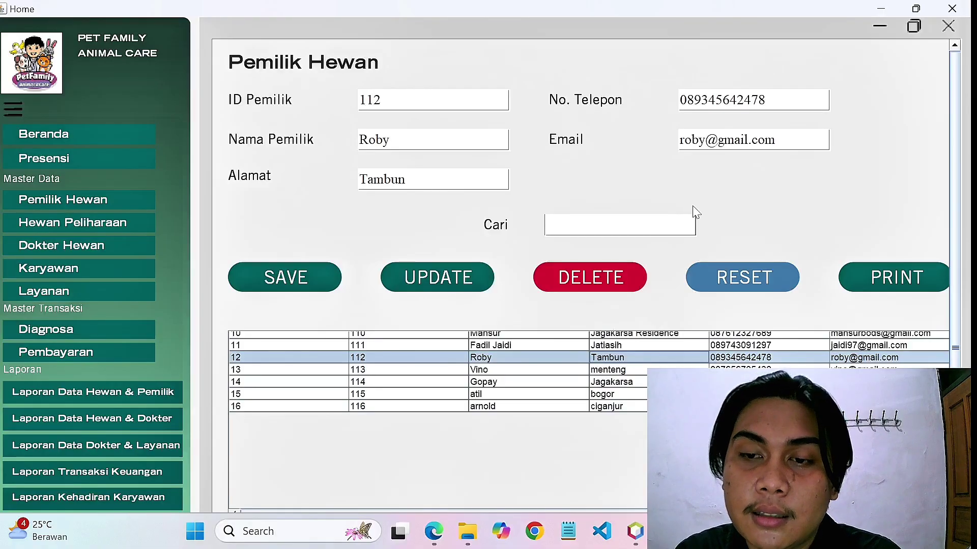
left_click(737, 279)
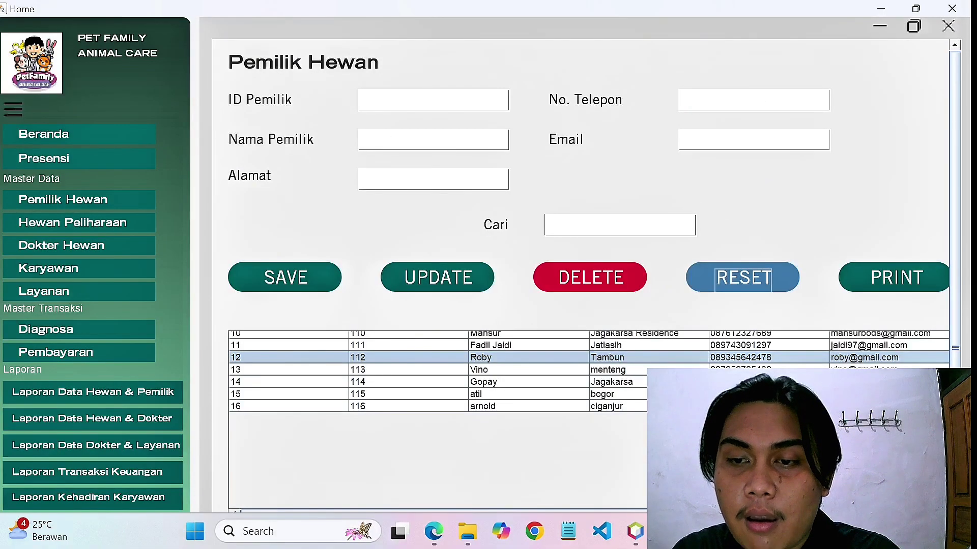
left_click(634, 406)
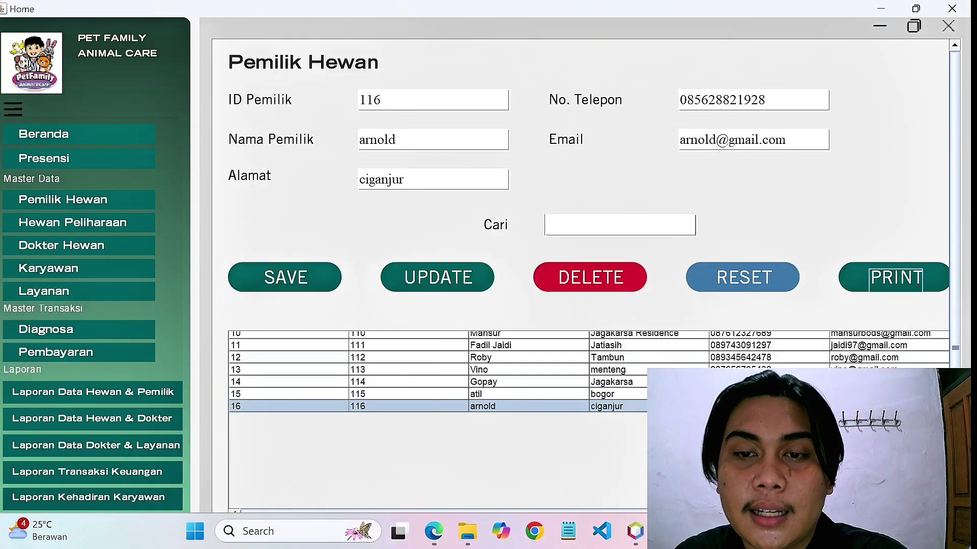
left_click(611, 225)
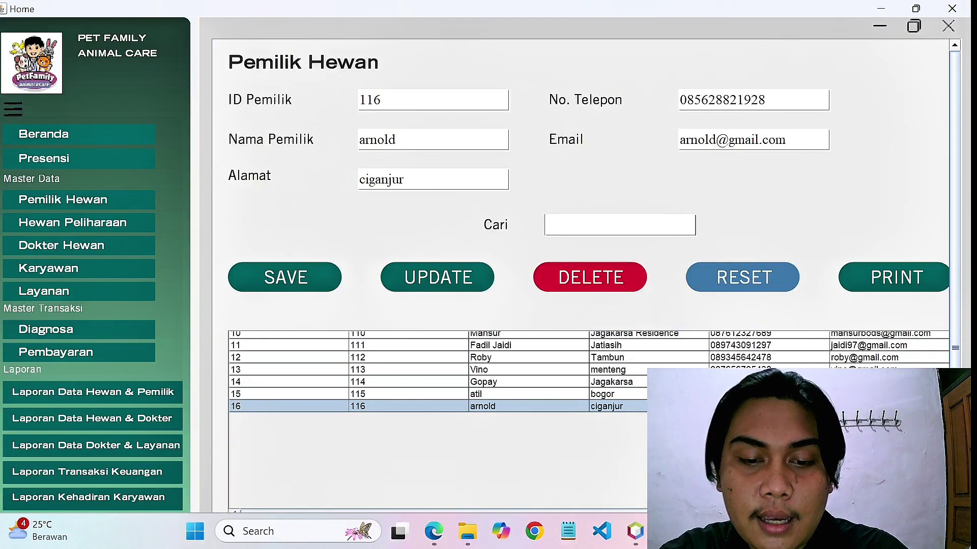
Filter owners to ID 116 and print its Kartu Pemilik Hewan card.
type("116")
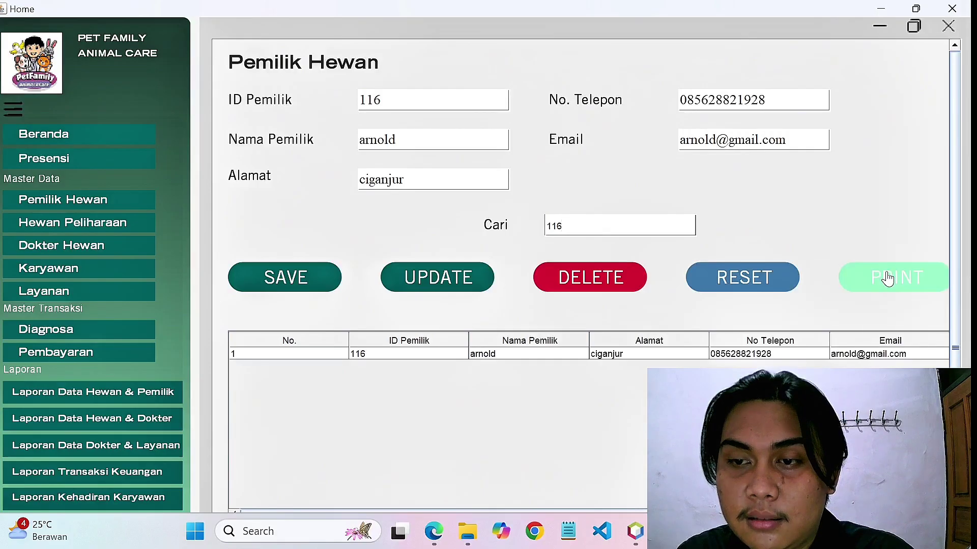
left_click(888, 280)
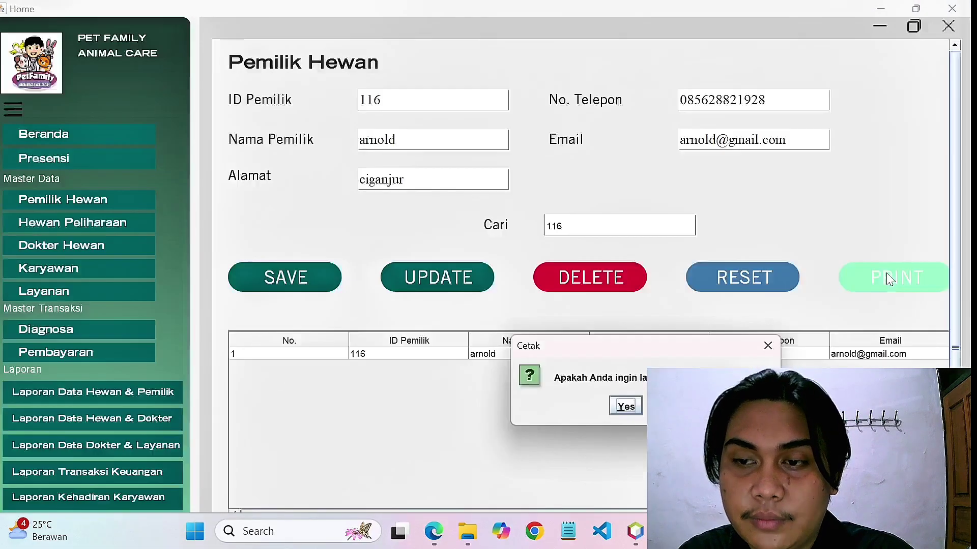
left_click(626, 406)
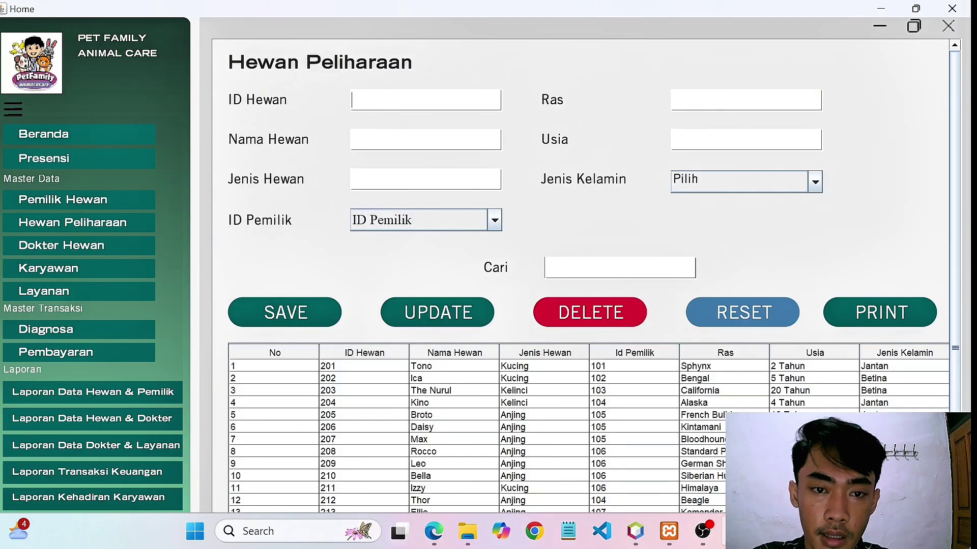
Enter pet 221 Verry, type Kucing, and assign it to owner 116.
type("221")
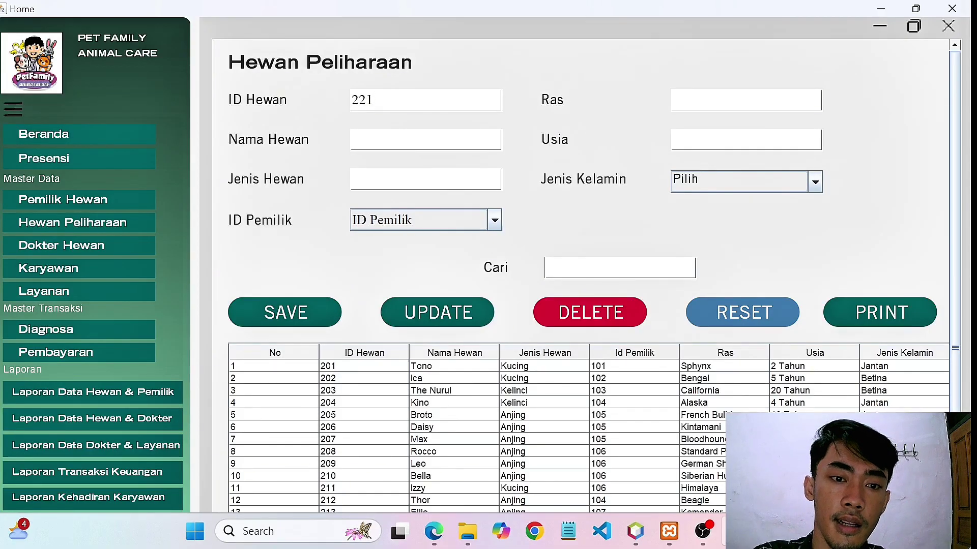
type("Verry")
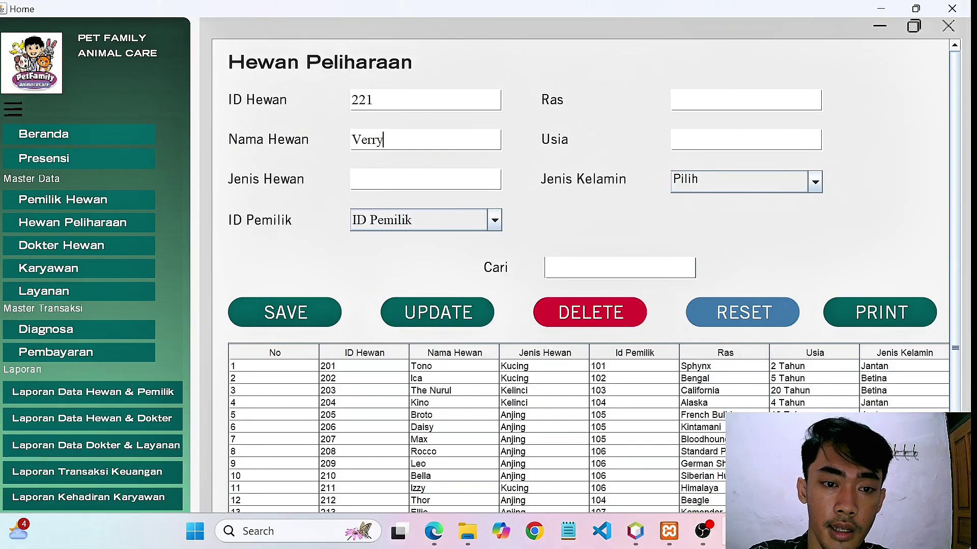
left_click(353, 179)
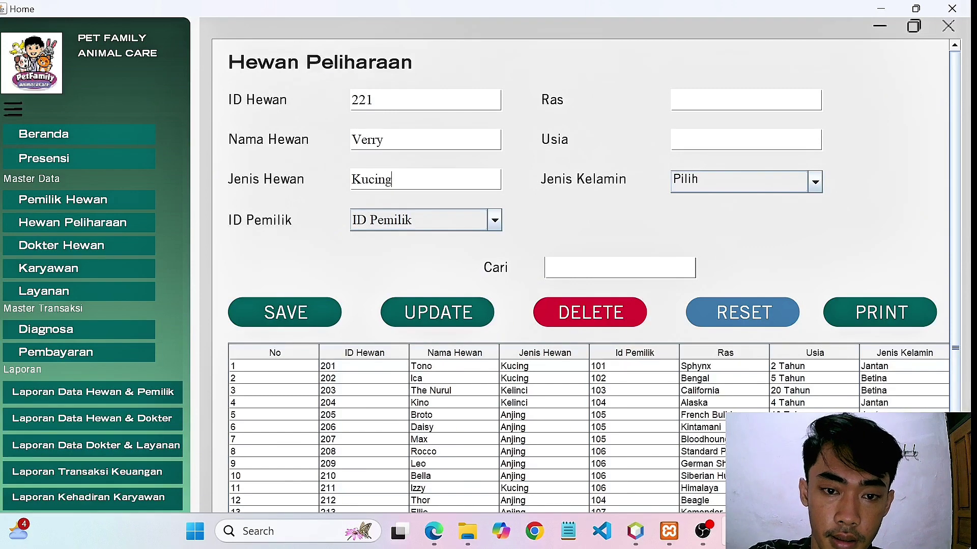
left_click(493, 220)
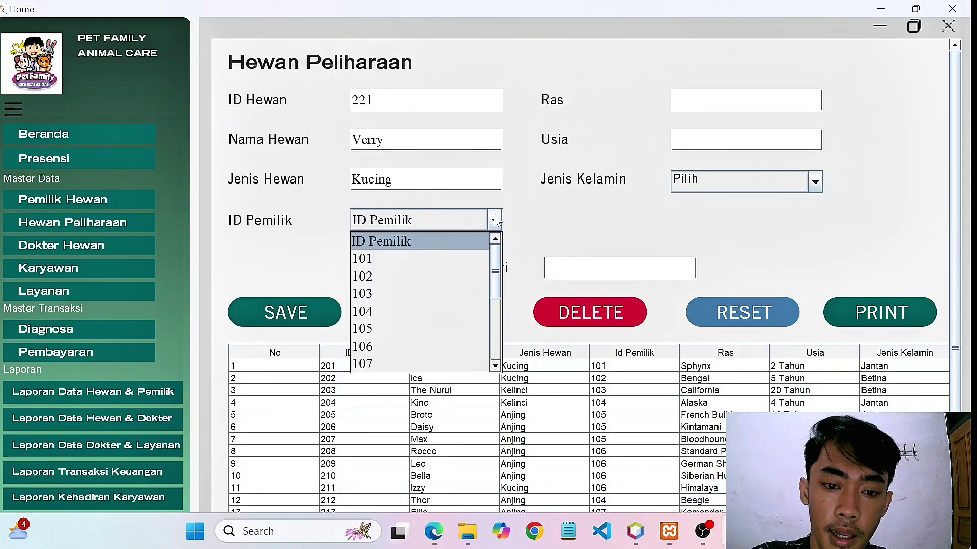
scroll(438, 295, "down", 3)
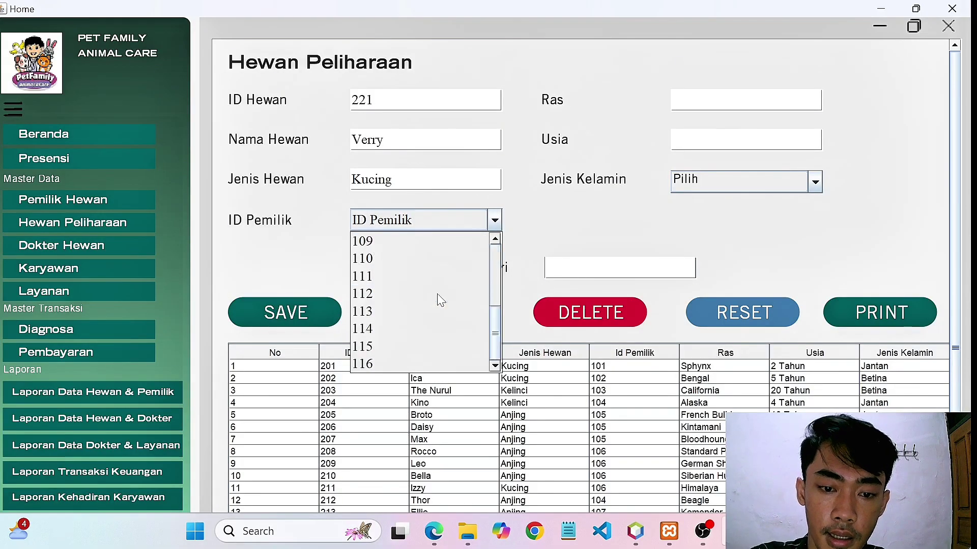
left_click(377, 363)
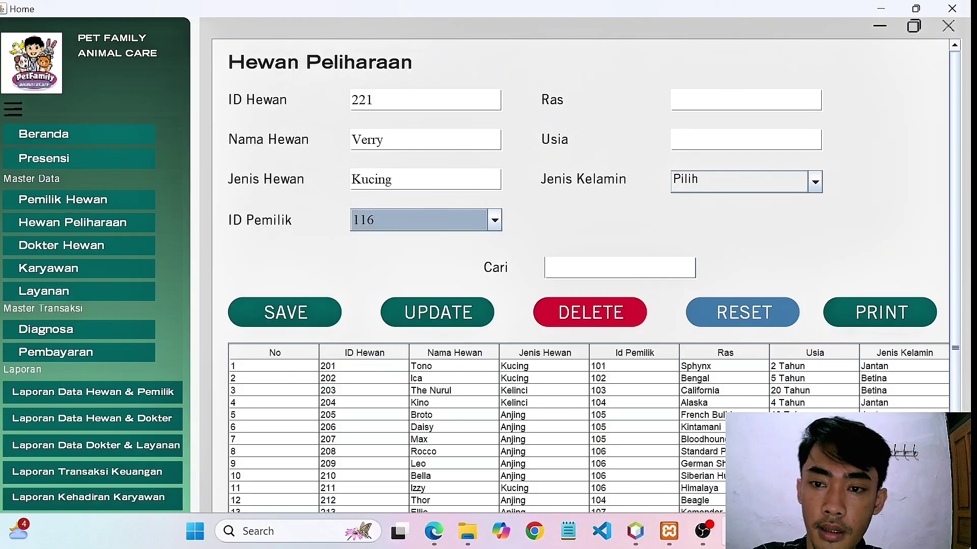
Set breed Anggora, age 1 and sex Jantan, then save the pet record.
left_click(727, 100)
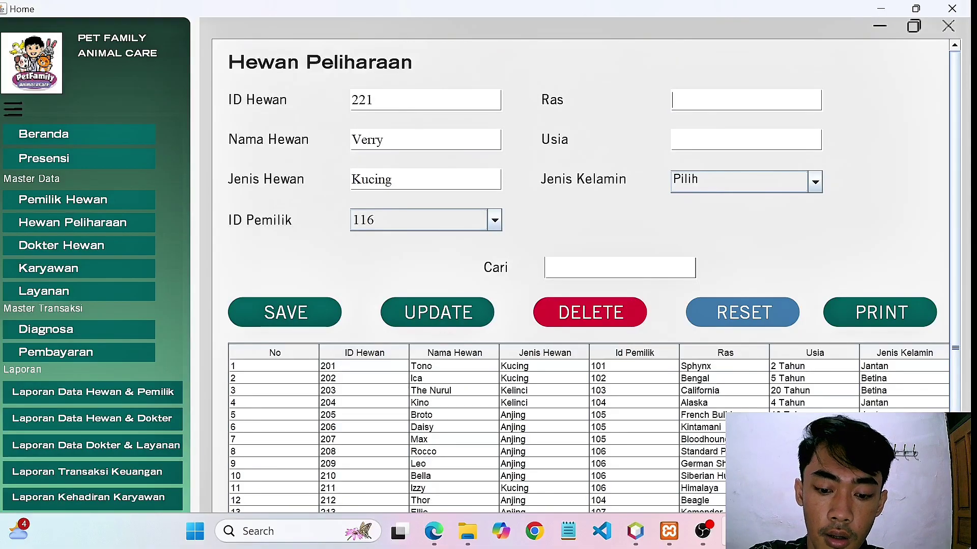
type("a")
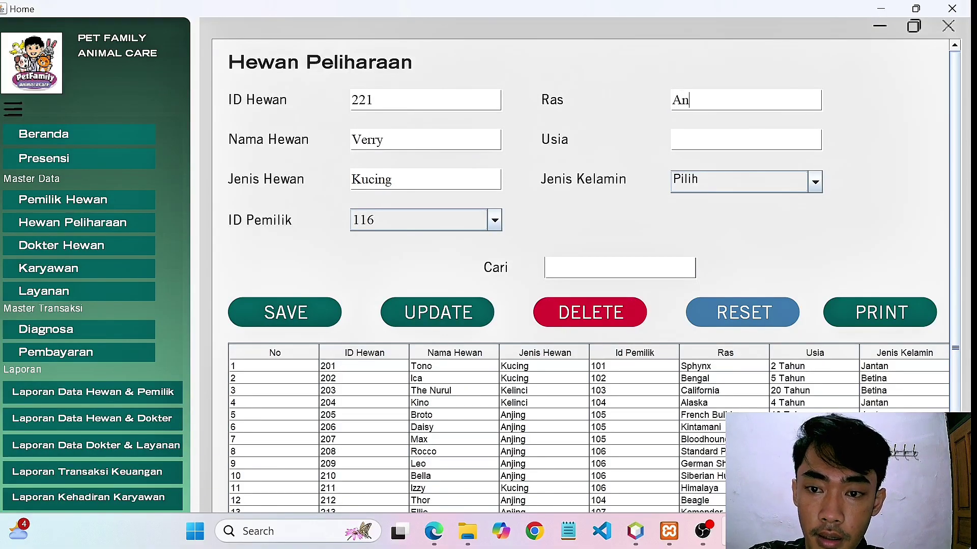
type("nggora")
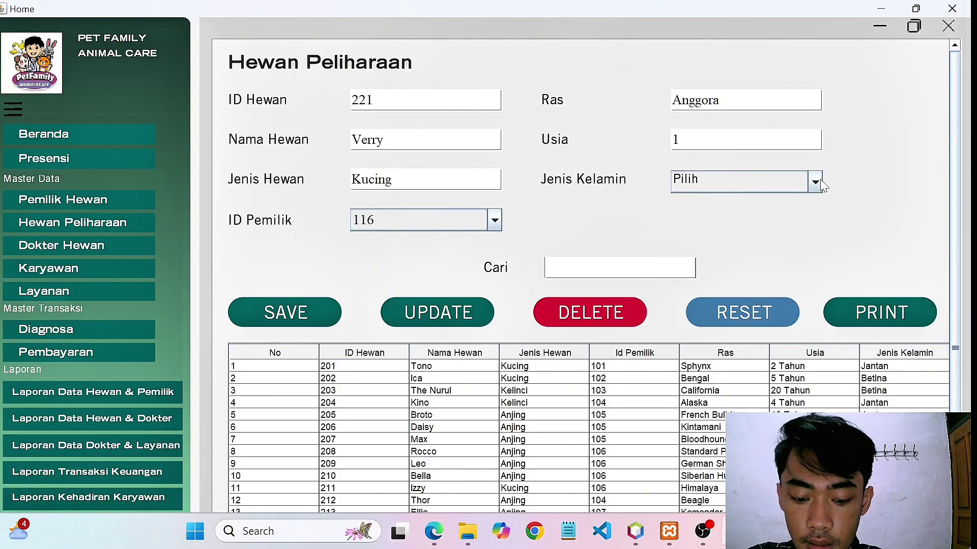
left_click(819, 184)
left_click(739, 214)
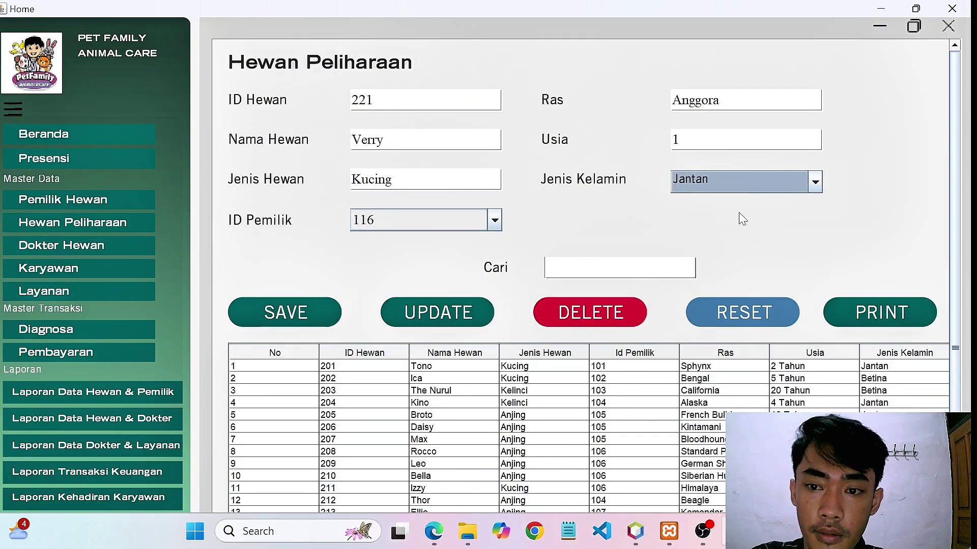
left_click(312, 310)
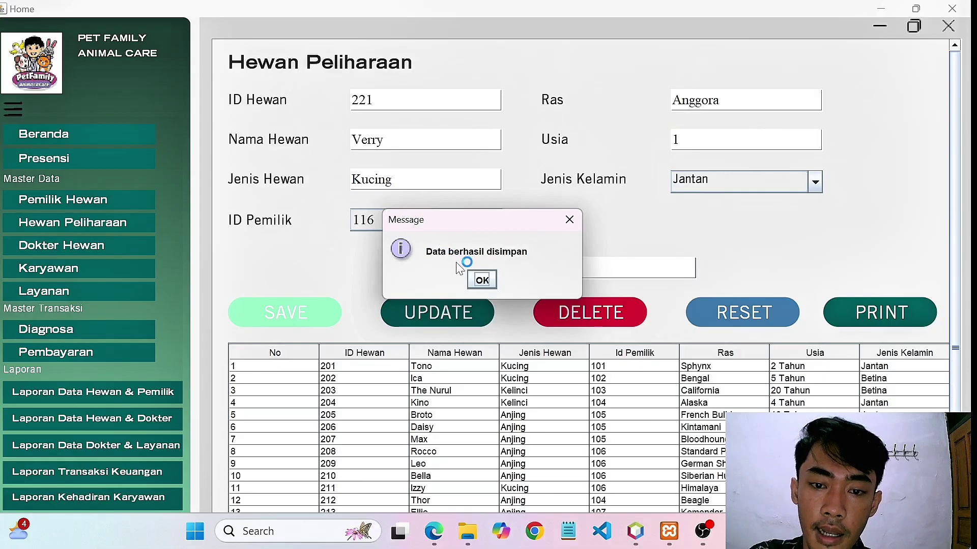
left_click(481, 281)
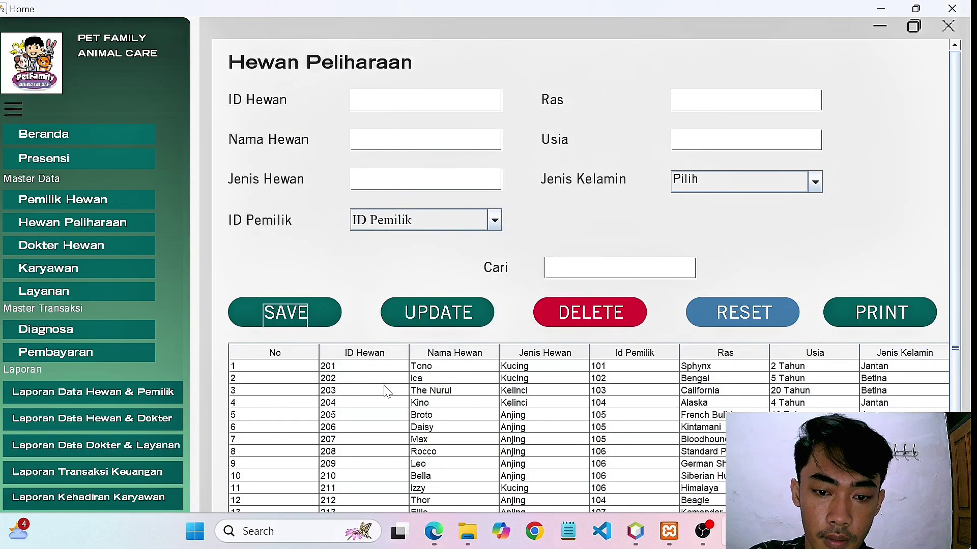
Change pet 201 Tono's Jenis Hewan to Anjing, update it, and reselect row 1.
double_click(342, 366)
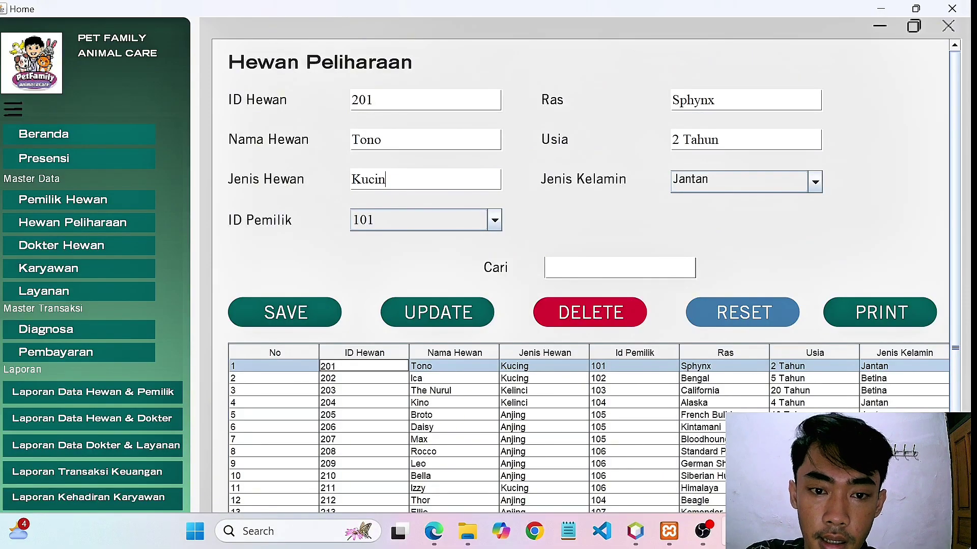
type("Anji")
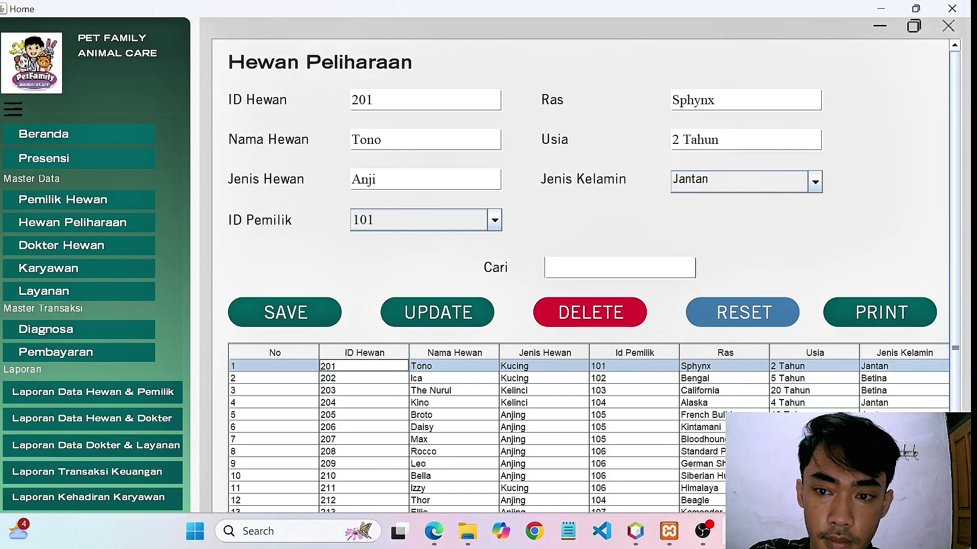
type("ng")
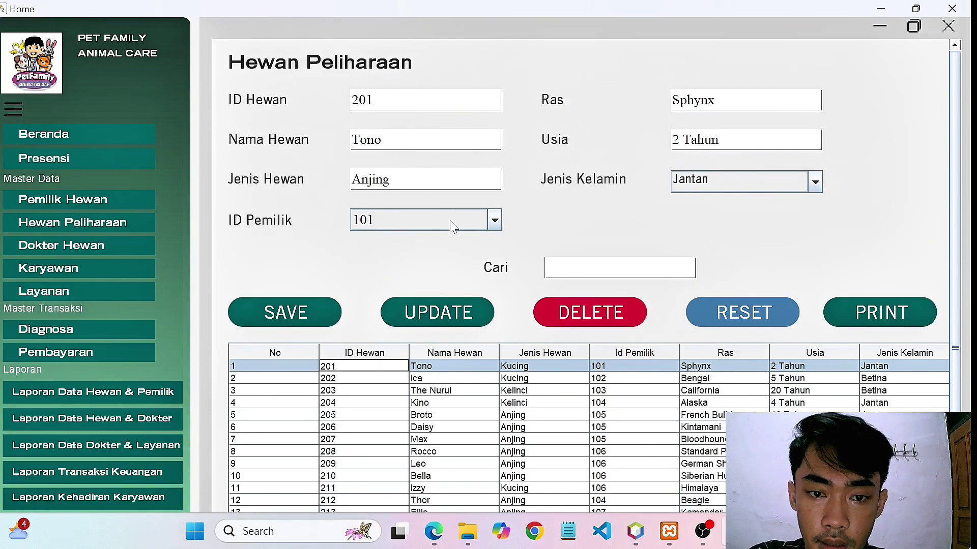
left_click(450, 308)
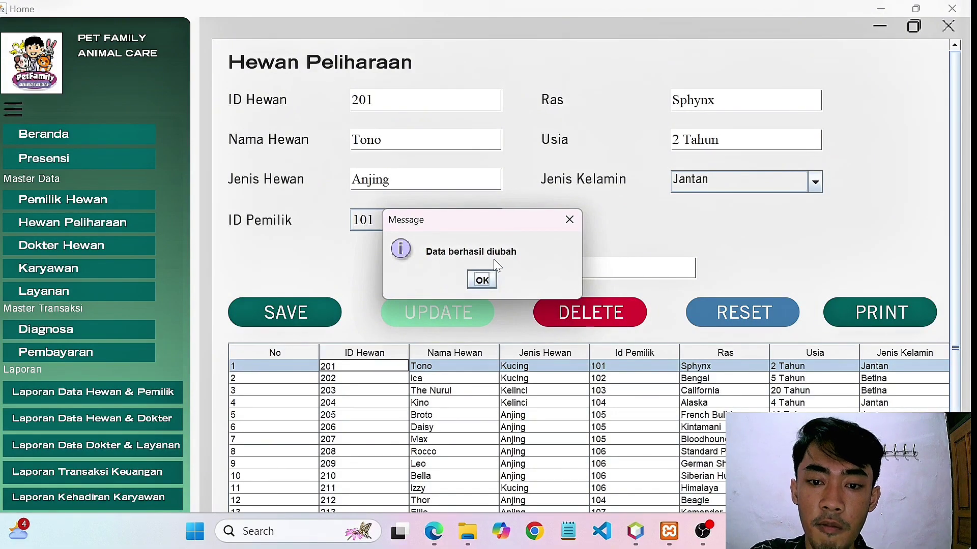
left_click(481, 280)
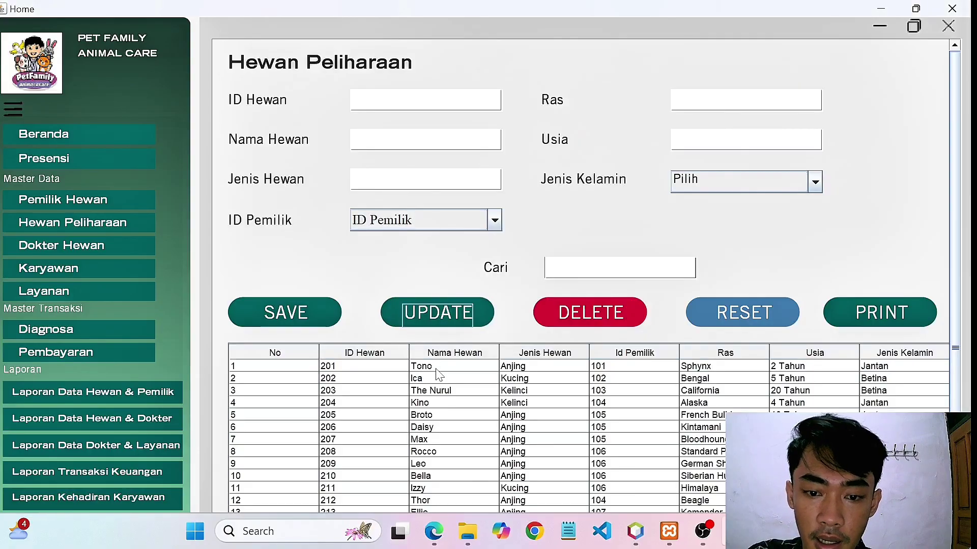
left_click(523, 370)
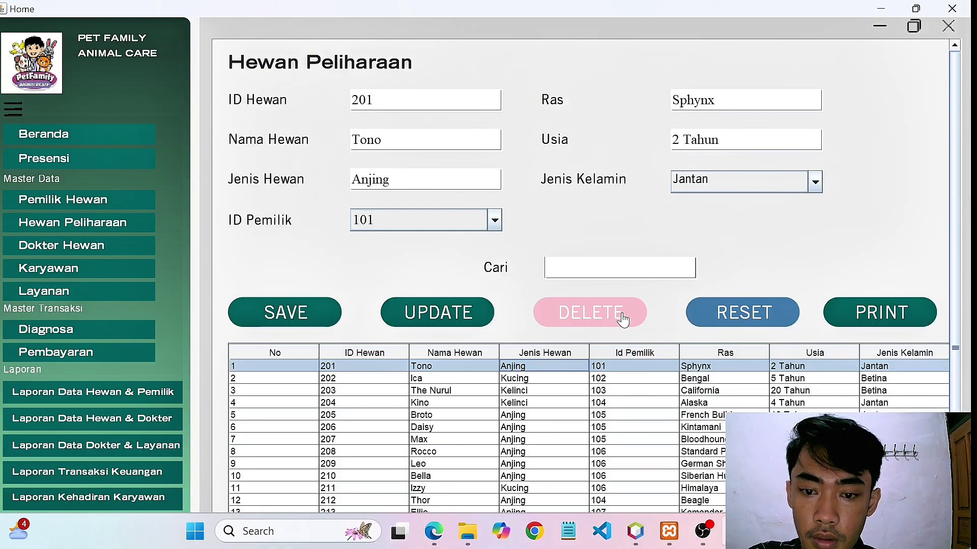
left_click(642, 316)
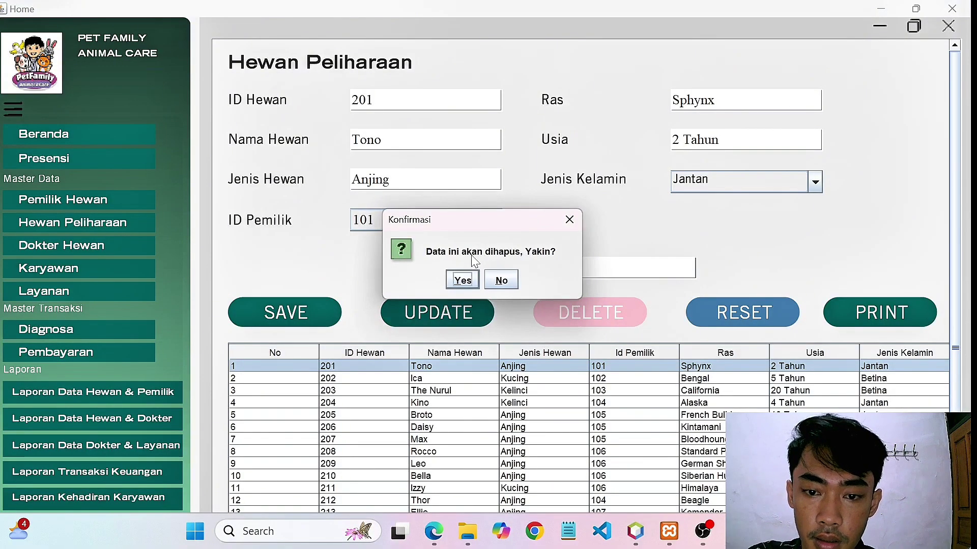
left_click(462, 281)
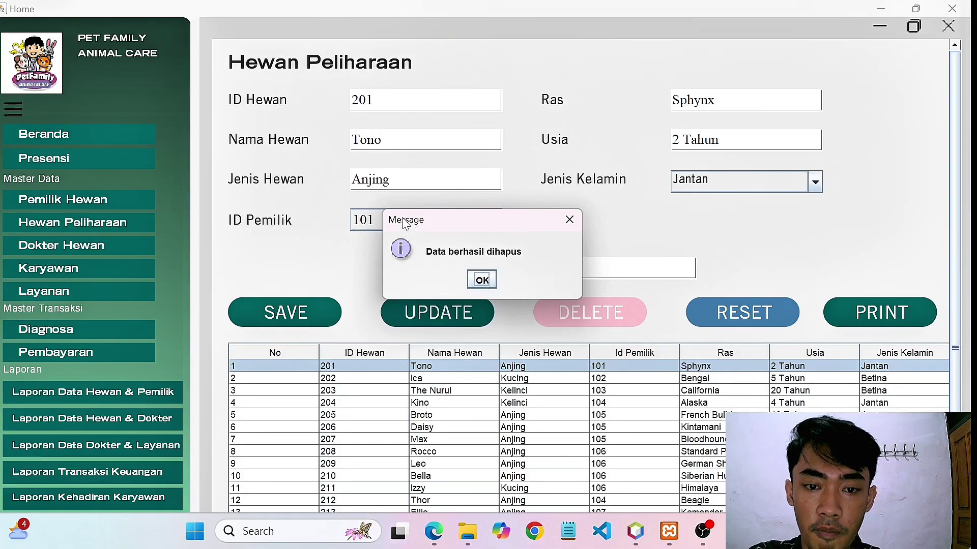
left_click(481, 279)
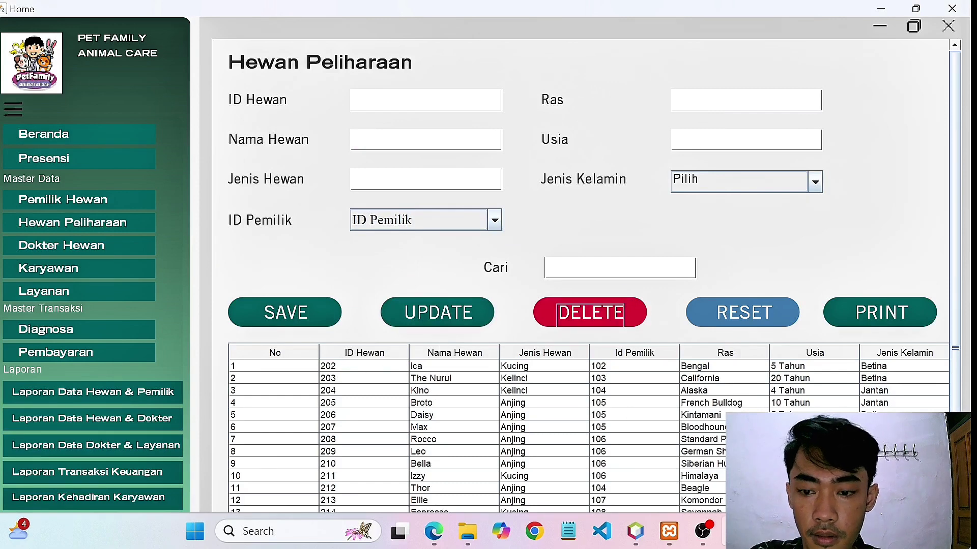
Clear the pet form, filter the pet list to ID 221 (Verry), and start printing its report.
left_click(696, 367)
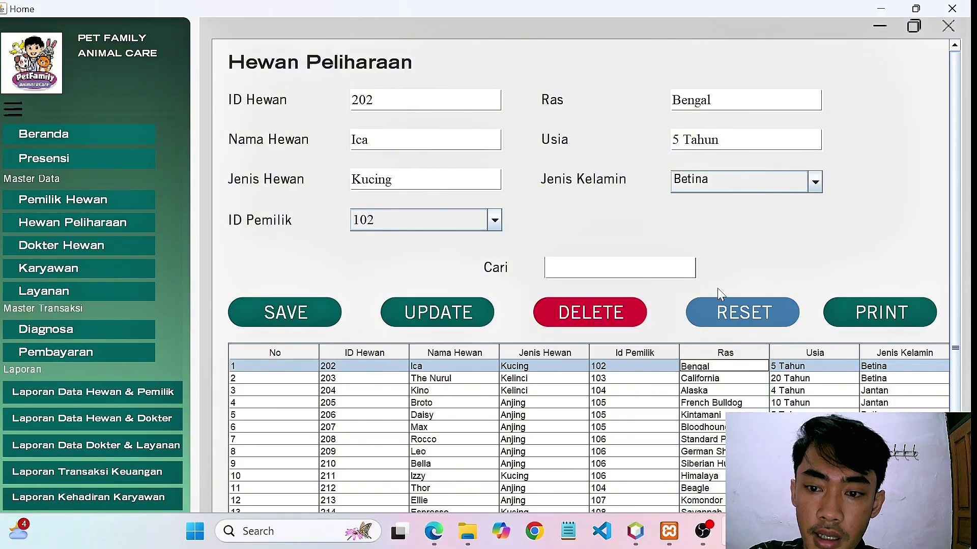
left_click(740, 313)
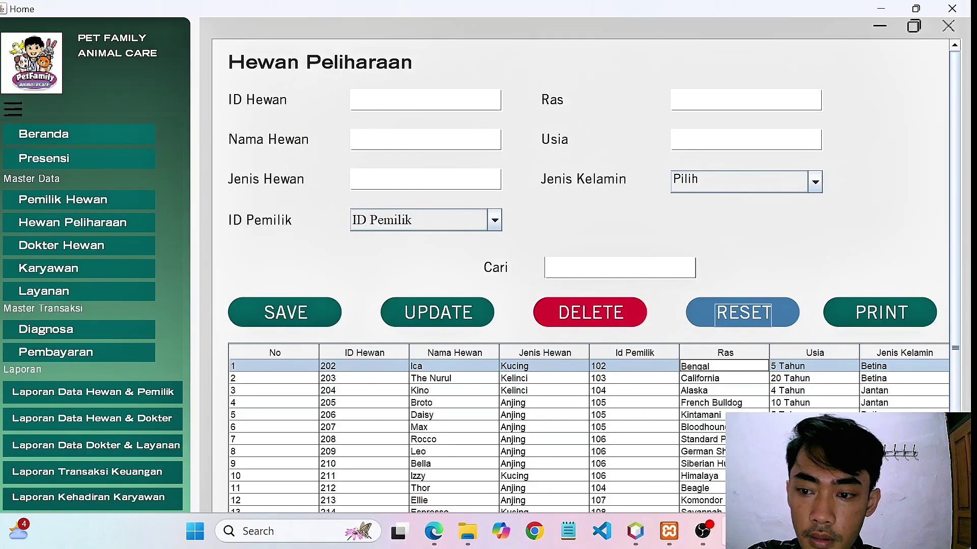
left_click(619, 268)
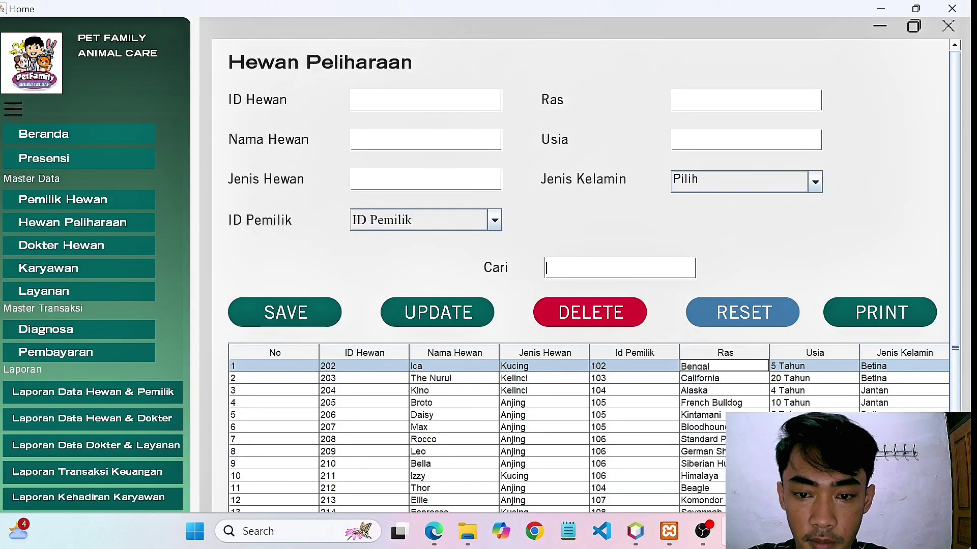
type("221")
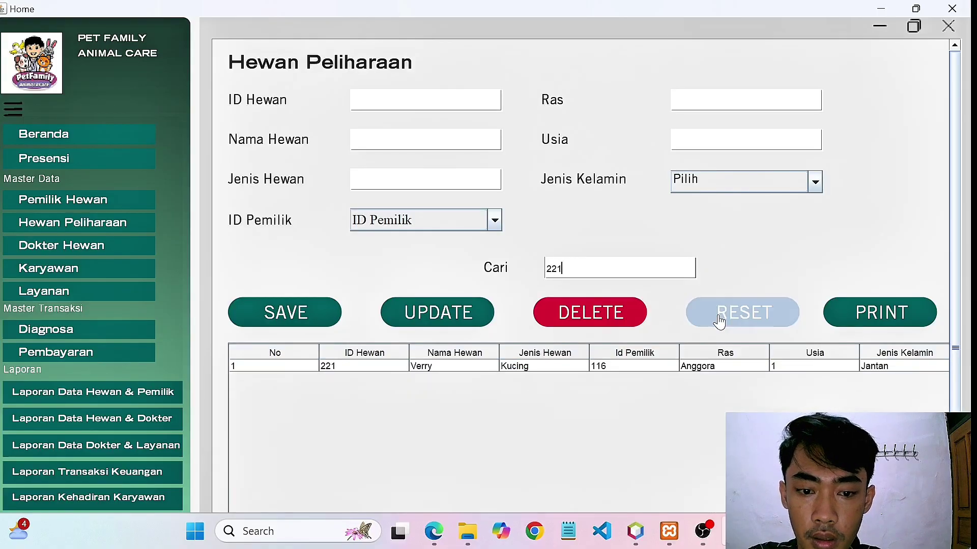
left_click(854, 318)
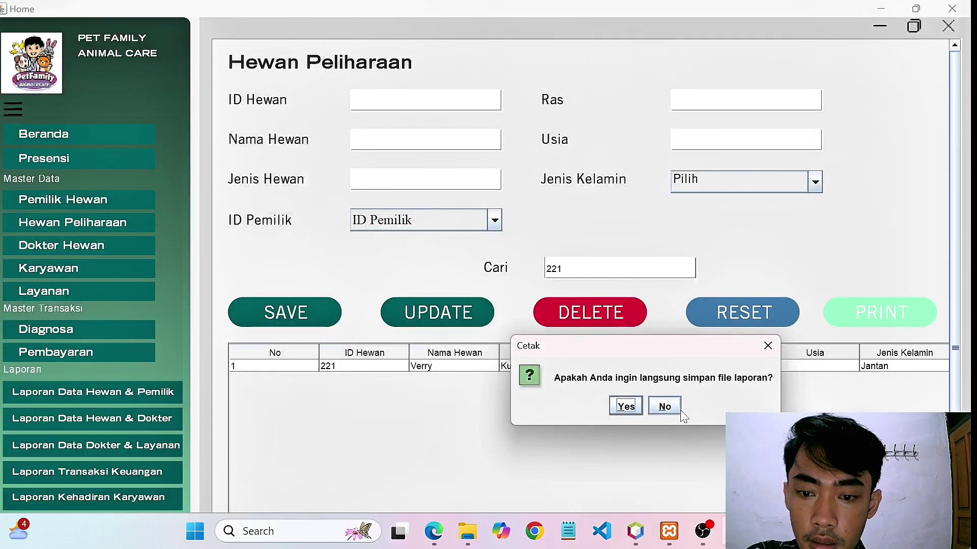
Preview the Laporan Data Hewan report for pet 221 without saving a file, then close it.
left_click(664, 406)
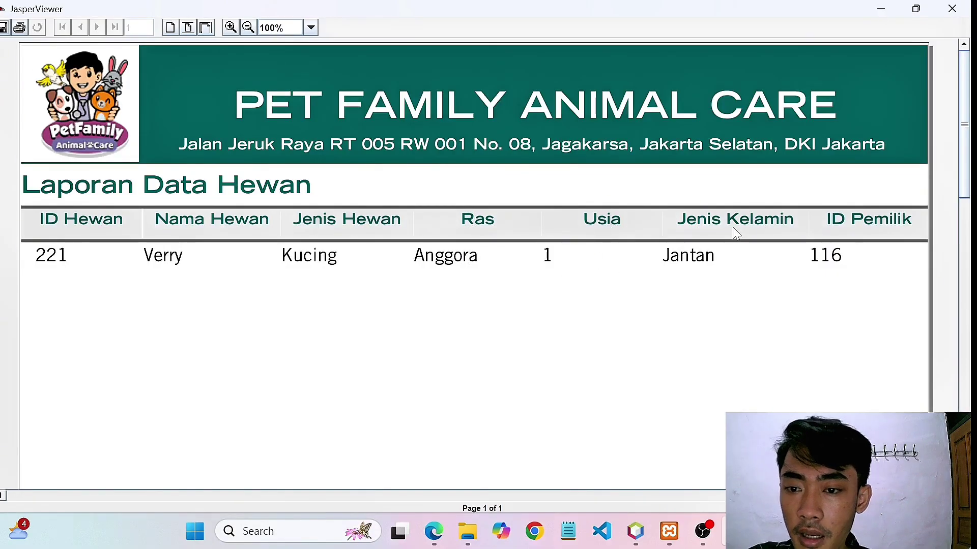
left_click(959, 7)
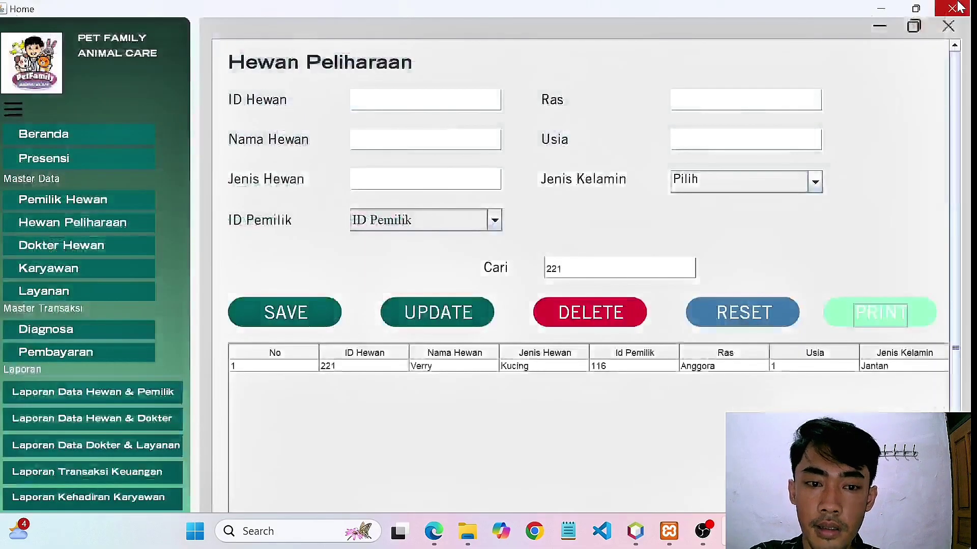
In the Karyawan form, enter ID 709, the employee's name, position Admin and address.
left_click(78, 268)
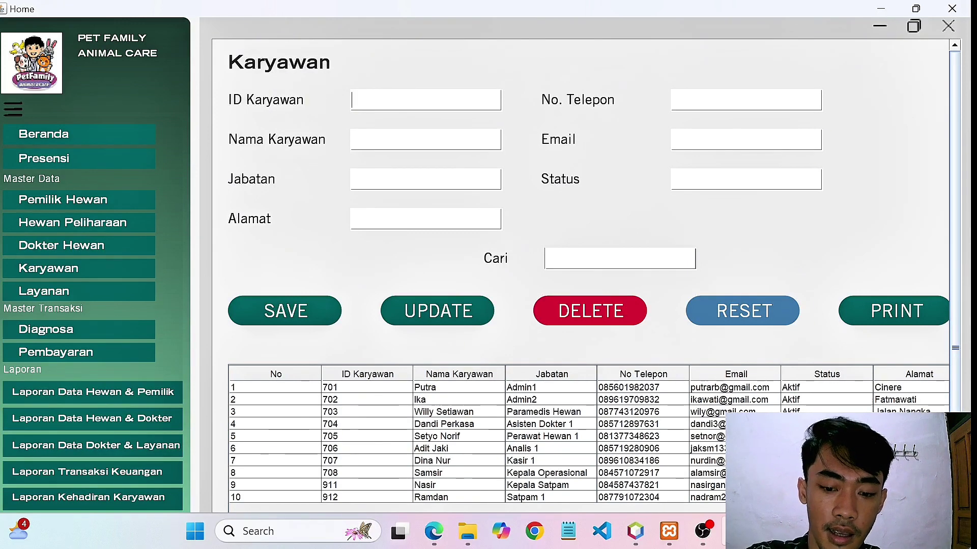
type("70")
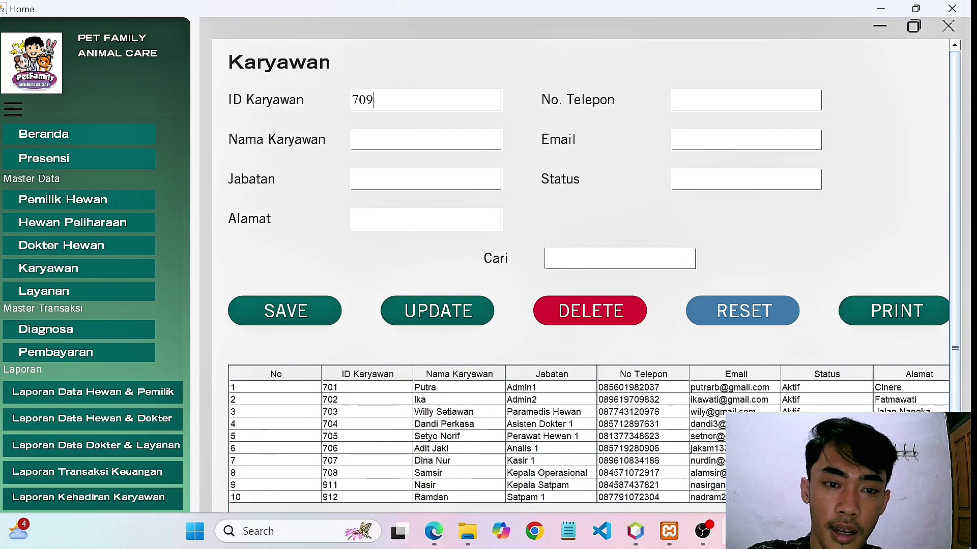
type("9")
left_click(357, 140)
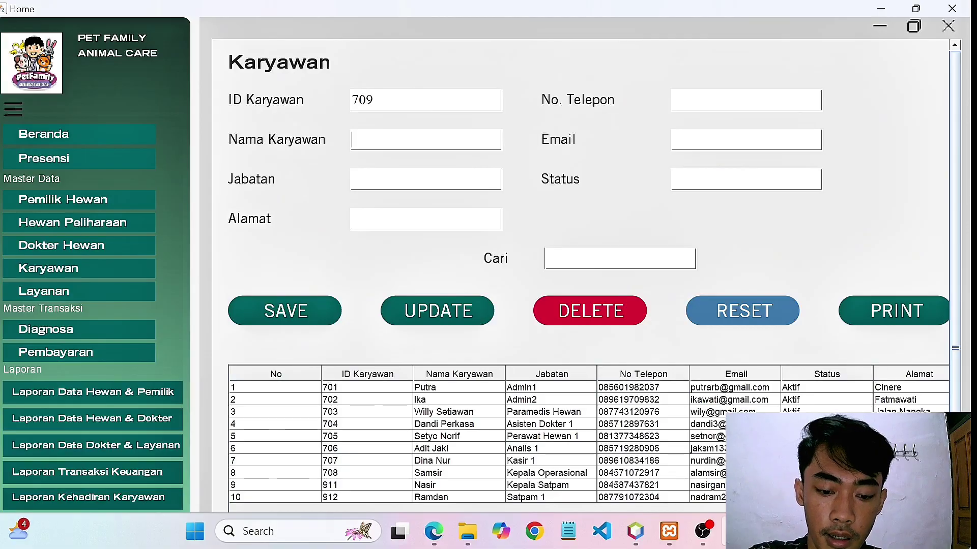
type("Fauzan")
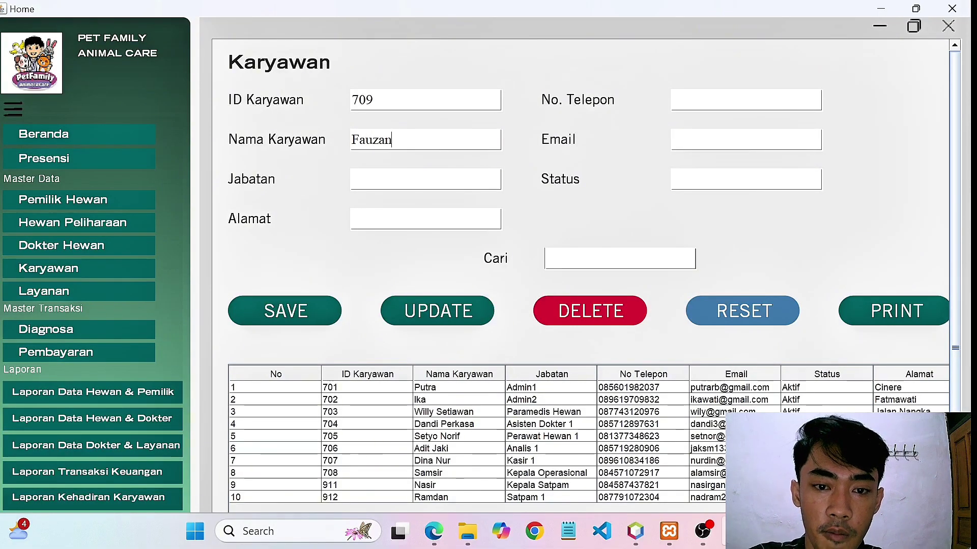
left_click(426, 179)
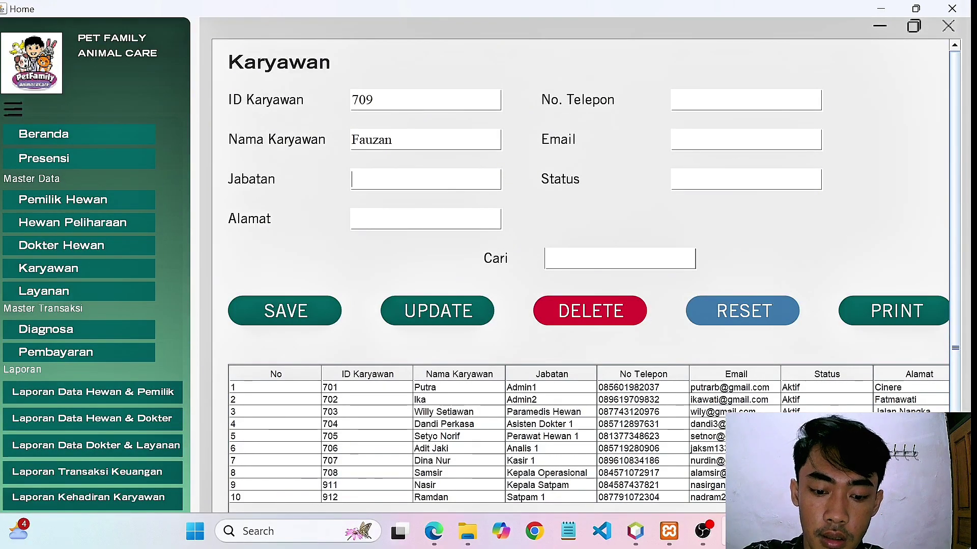
type("dmin")
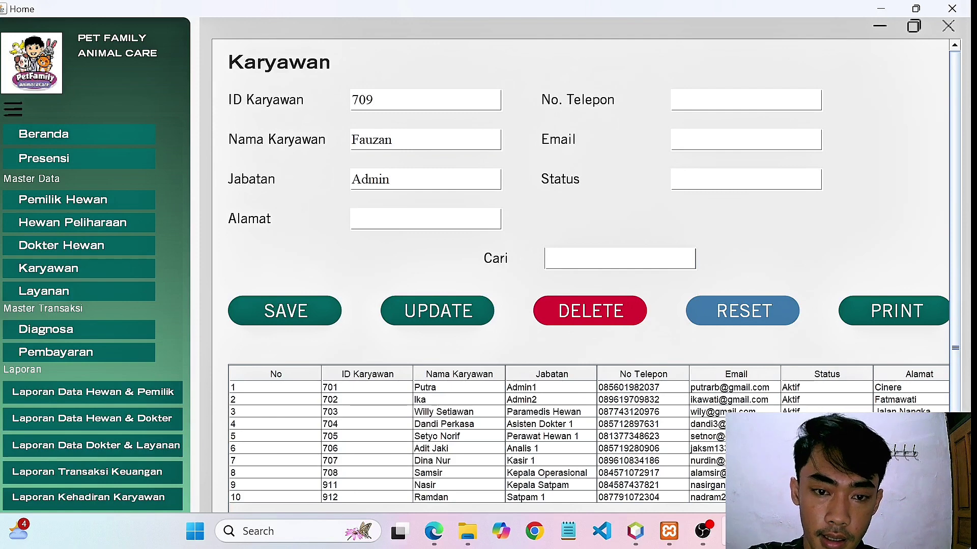
type("ej")
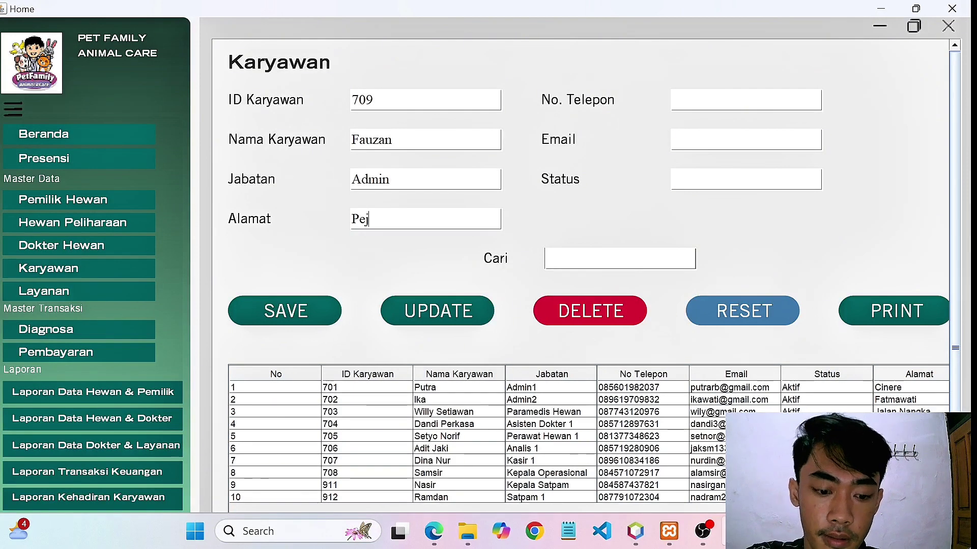
type("aten")
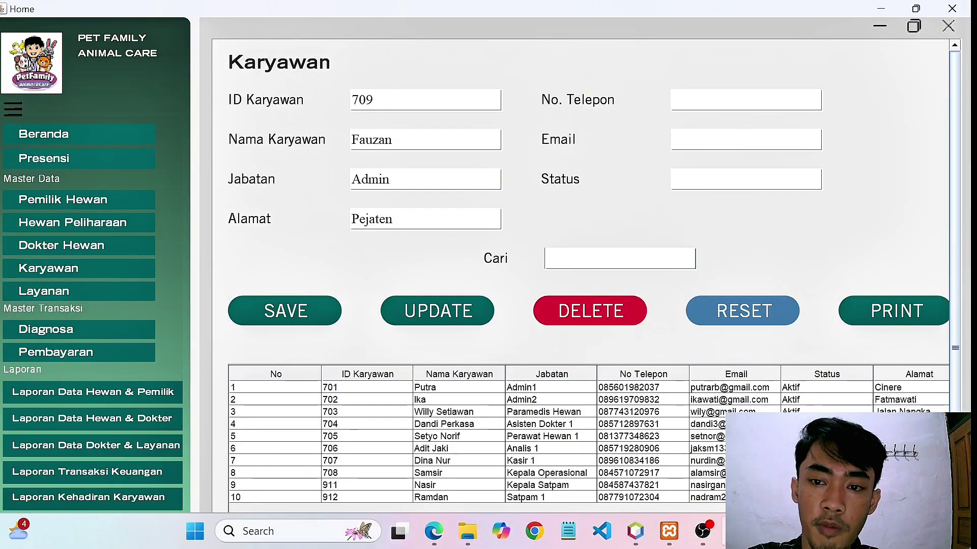
Fill in the phone number, e-mail and status Aktif, then save employee 709.
left_click(712, 100)
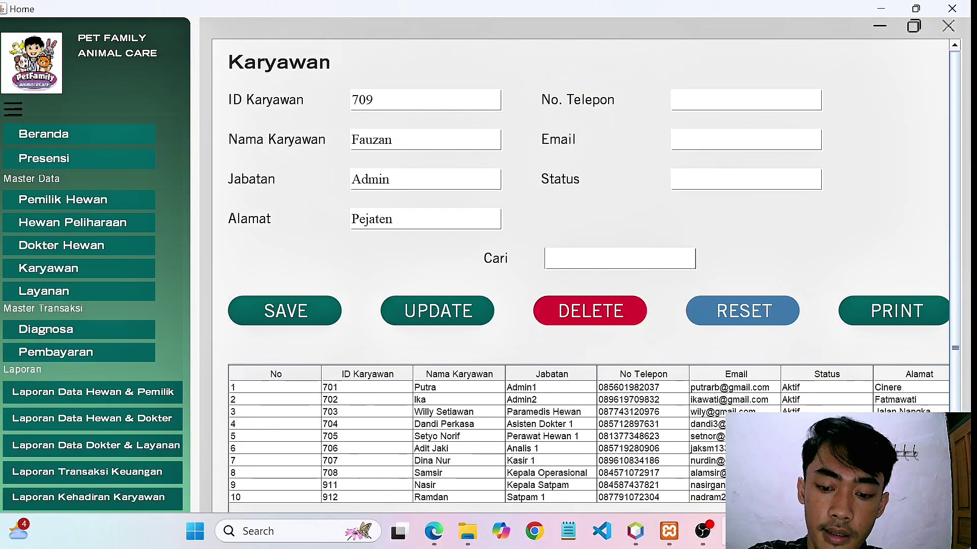
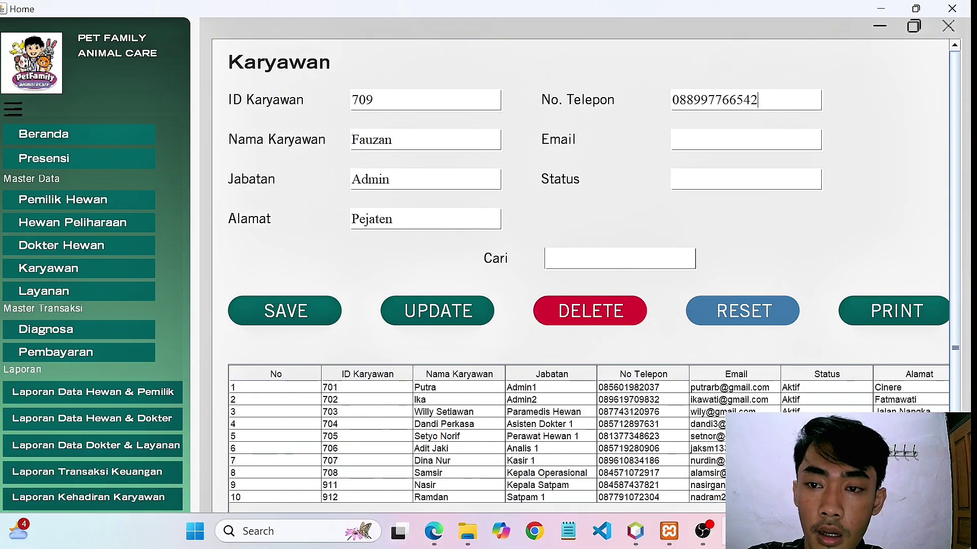
left_click(746, 133)
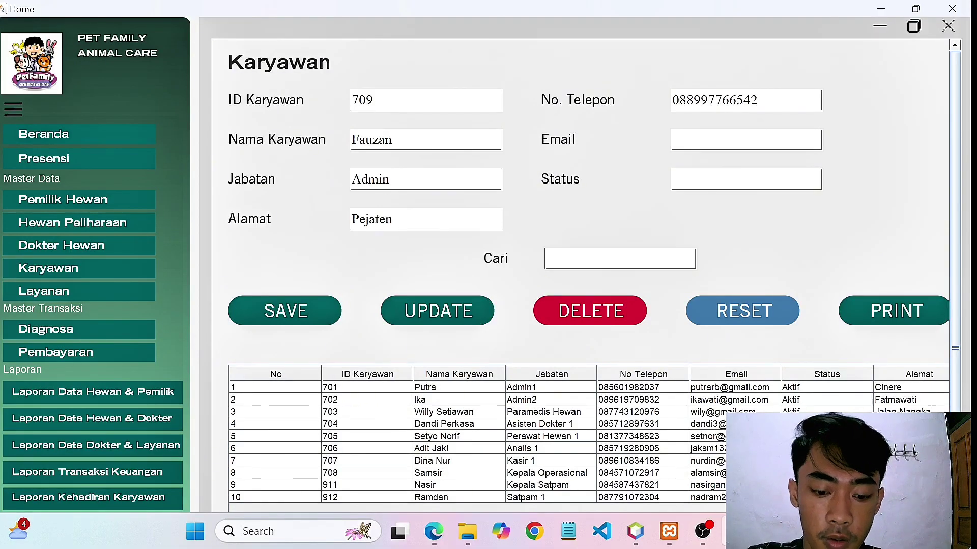
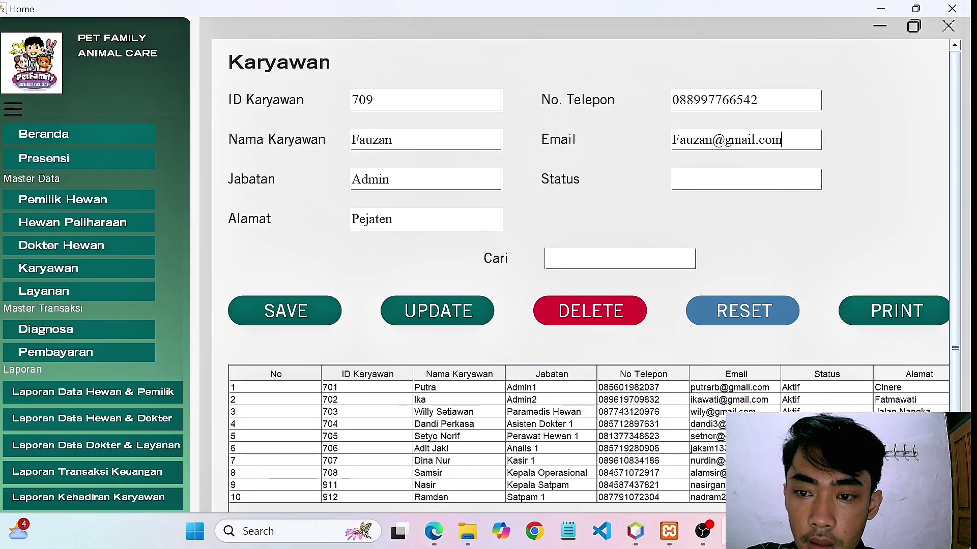
left_click(673, 179)
type("Karya")
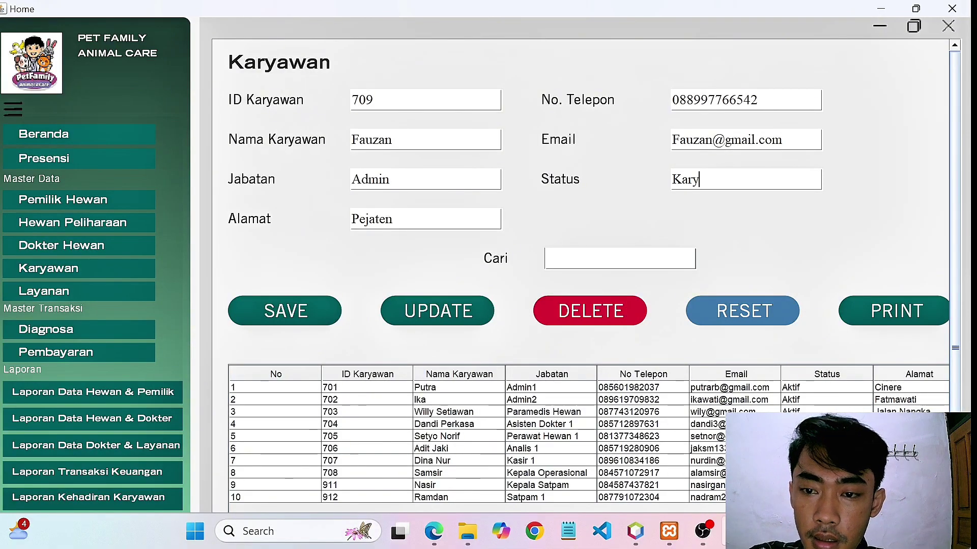
key("BackSpace")
key("BackSpace")
key("BackSpace")
key("BackSpace")
type("Ak")
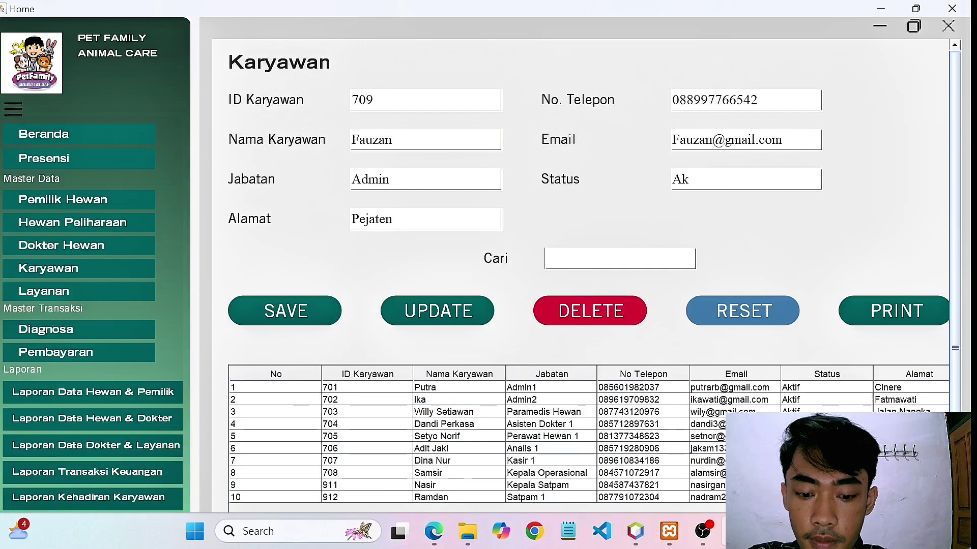
type("tif")
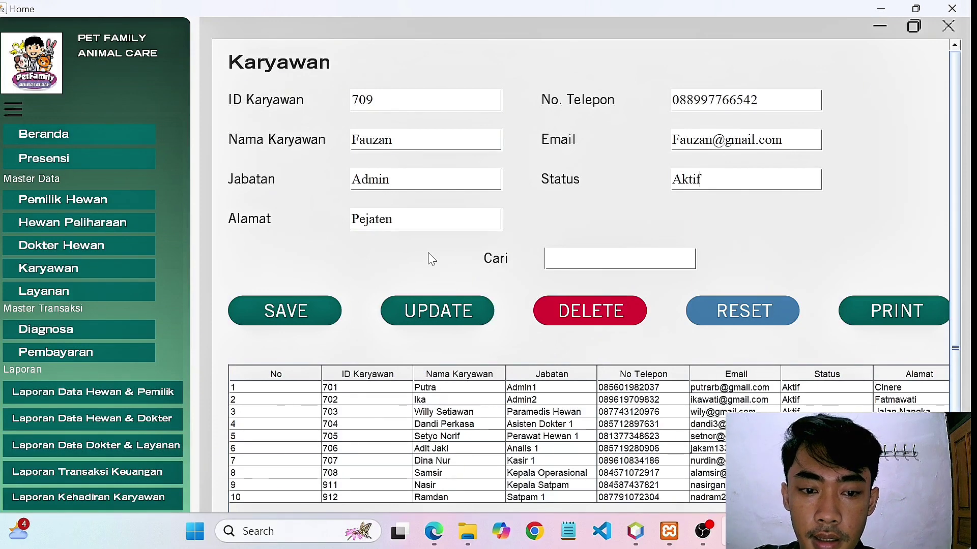
left_click(287, 314)
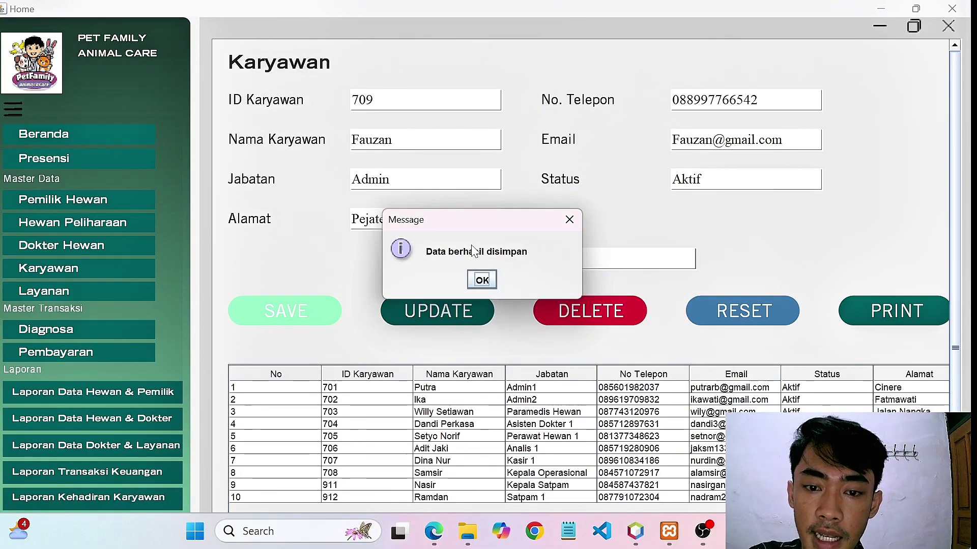
left_click(482, 280)
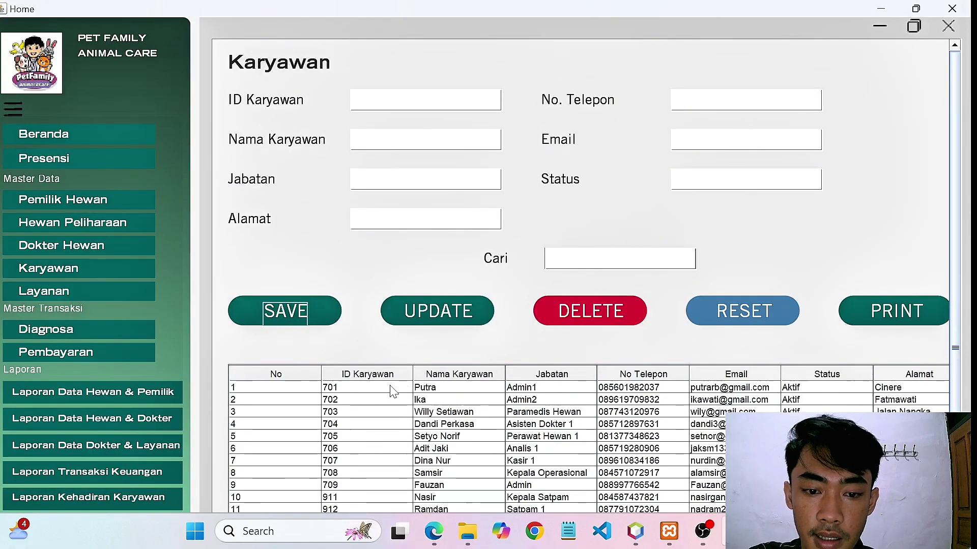
Load employee 701 and replace the address Cinere with Bandung.
left_click(367, 389)
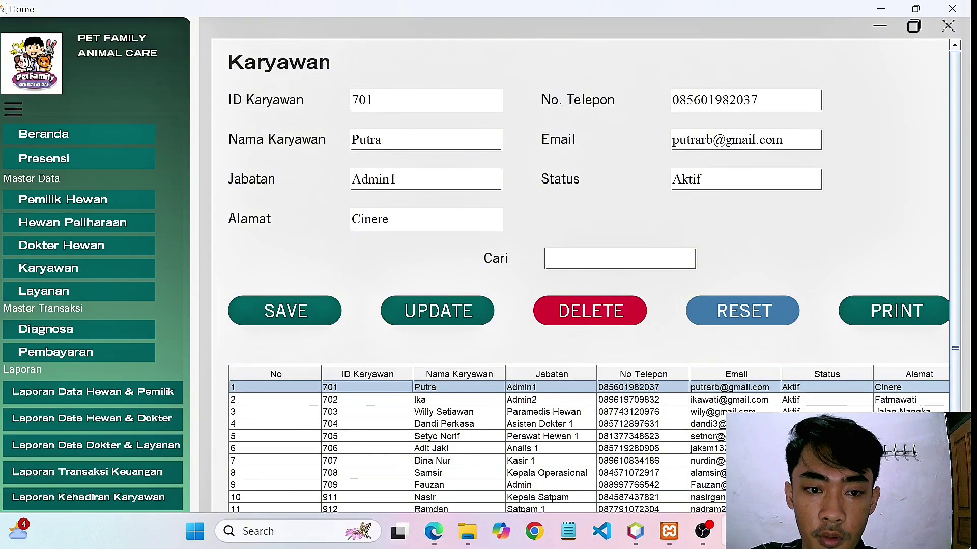
left_click(388, 219)
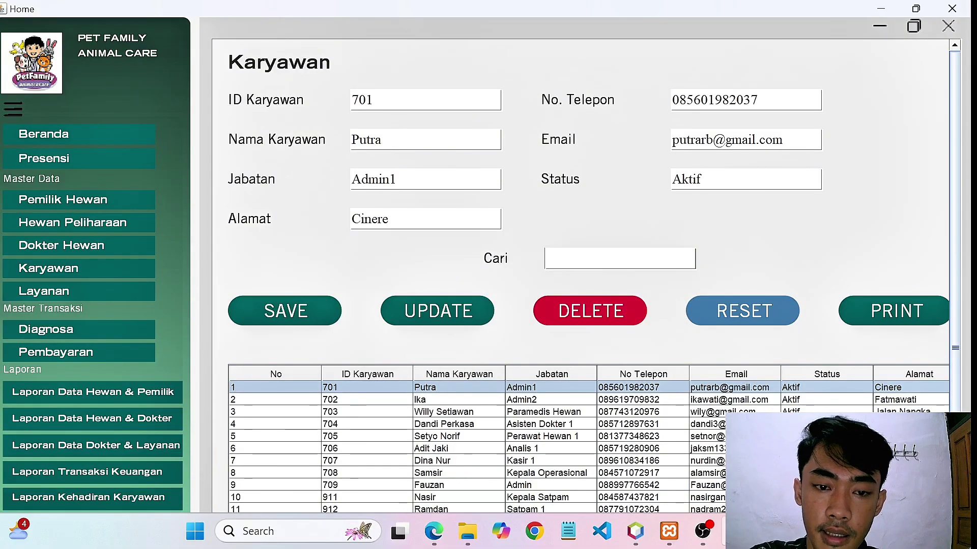
key("BackSpace")
key("BackSpace")
key("BackSpace")
key("BackSpace")
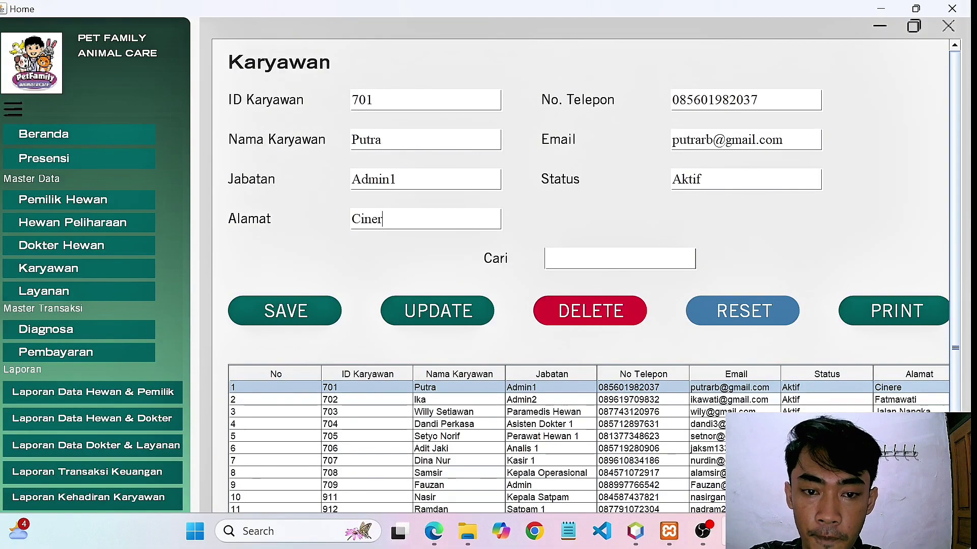
key("BackSpace")
key("BackSpace")
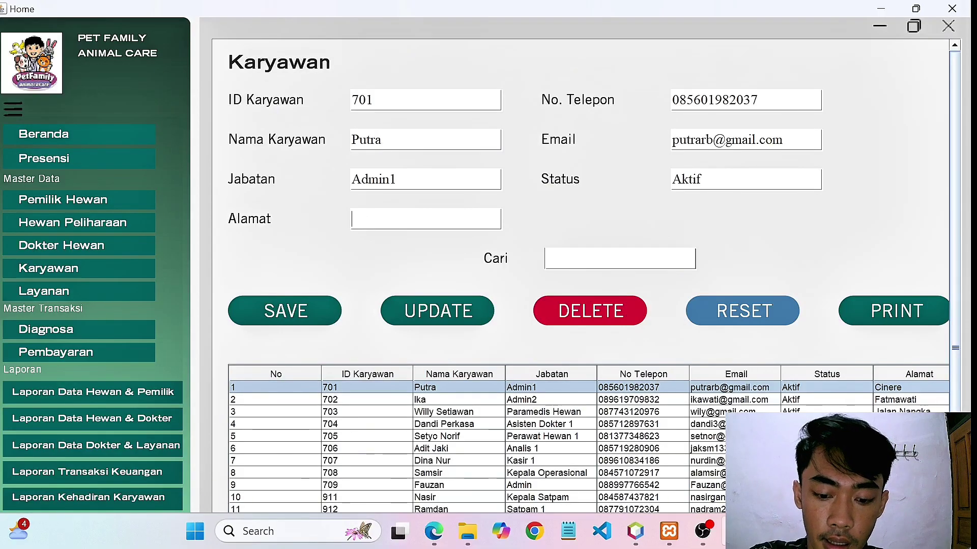
type("Band")
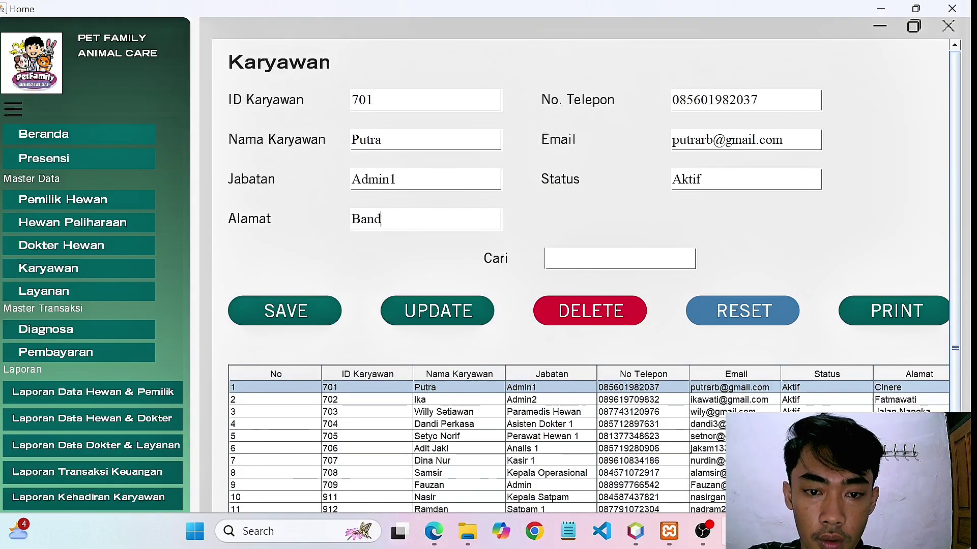
type("ung")
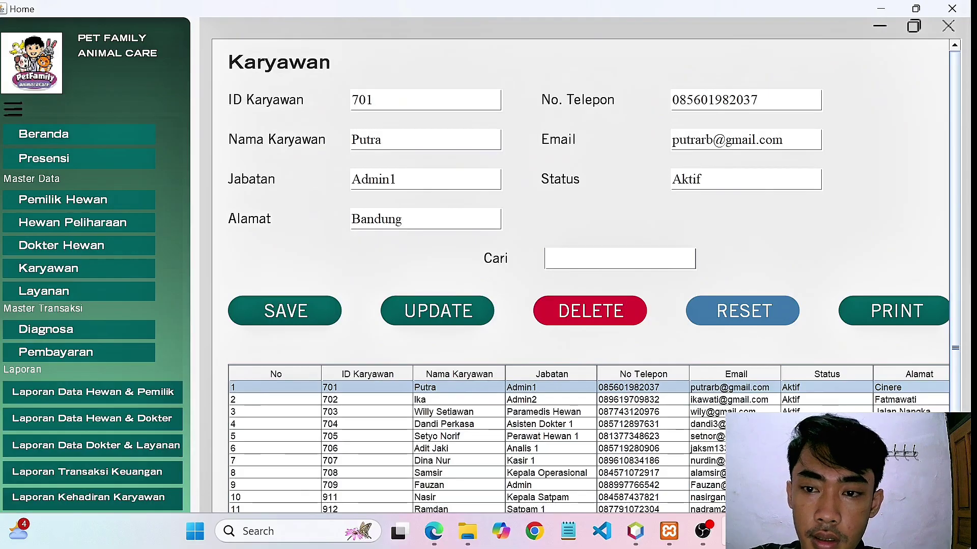
Update employee 701's record, recheck the new address, and clear the form.
left_click(463, 312)
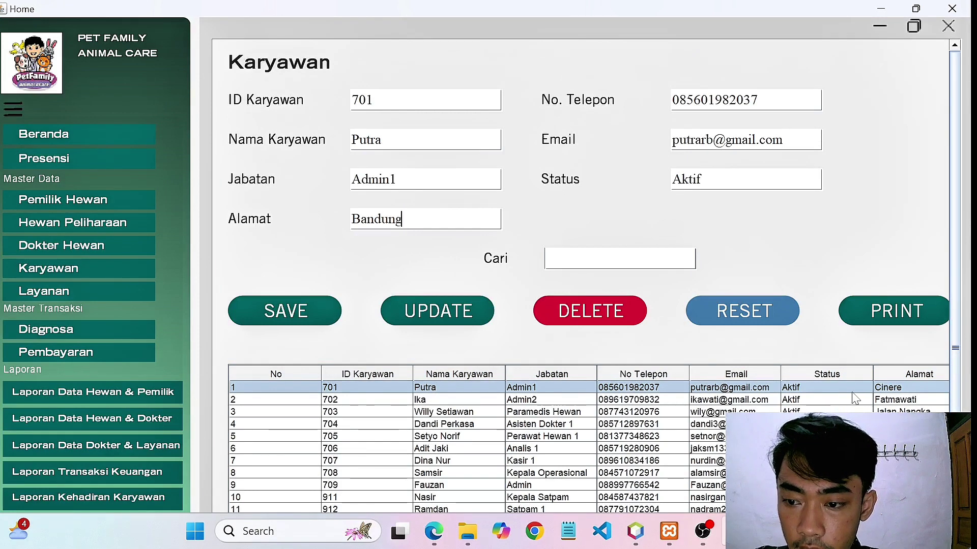
left_click(458, 322)
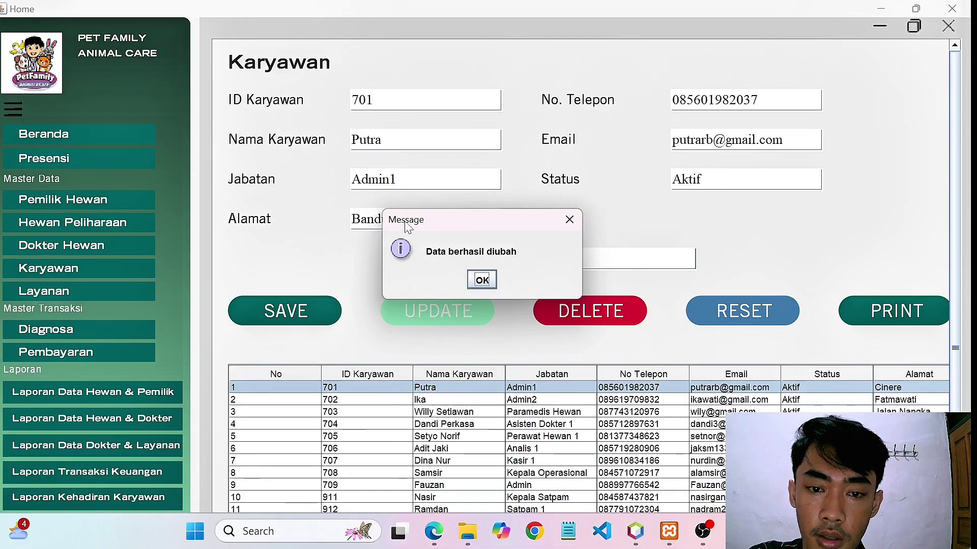
left_click(488, 283)
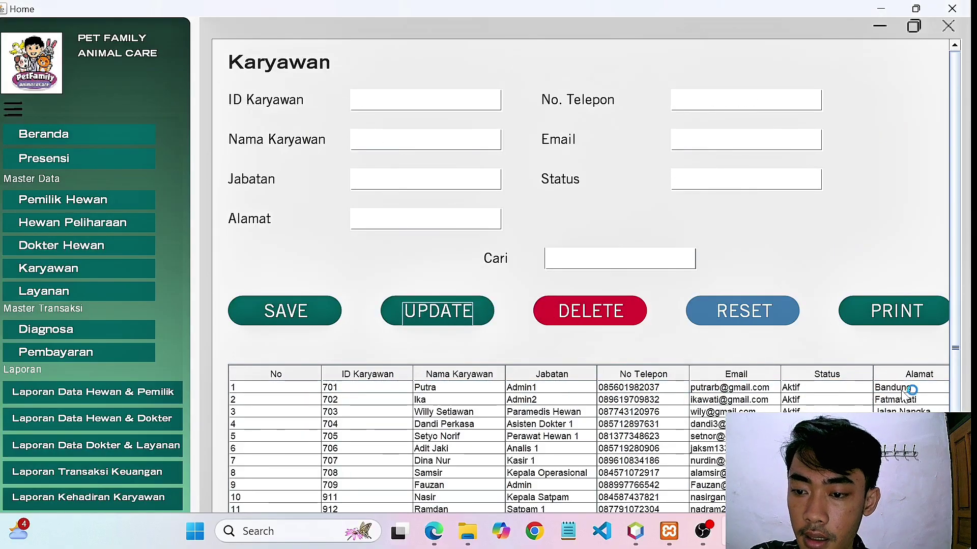
left_click(907, 388)
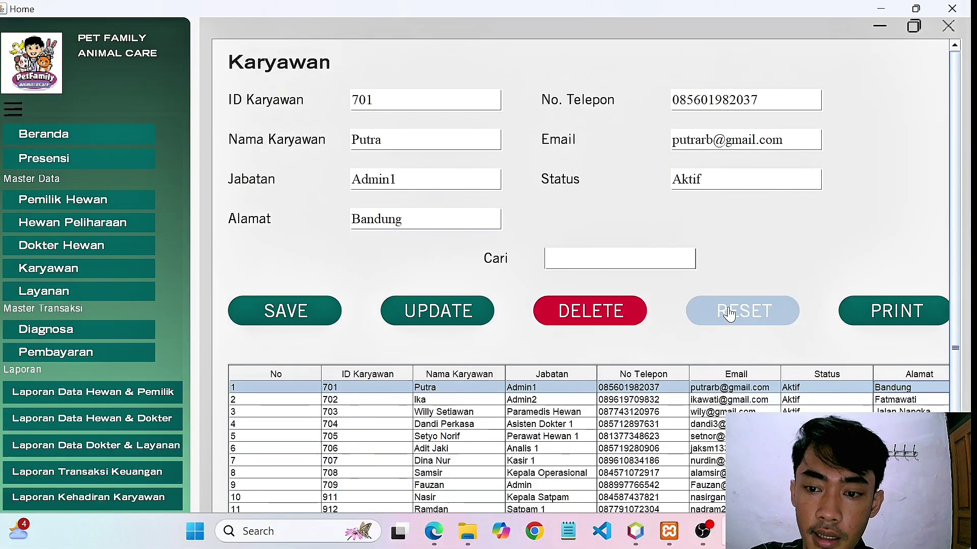
left_click(750, 314)
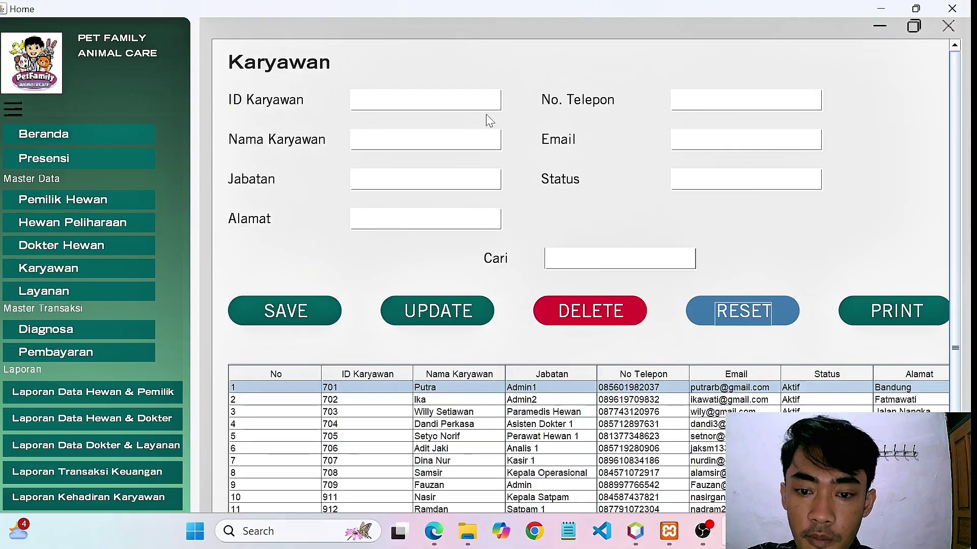
Select employee 702 and delete the record, confirming with Yes.
left_click(527, 402)
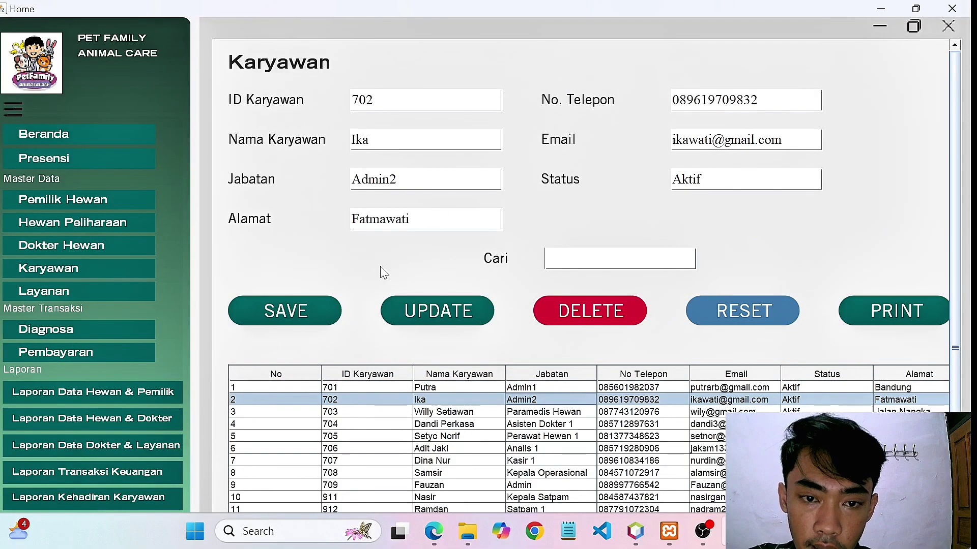
left_click(621, 320)
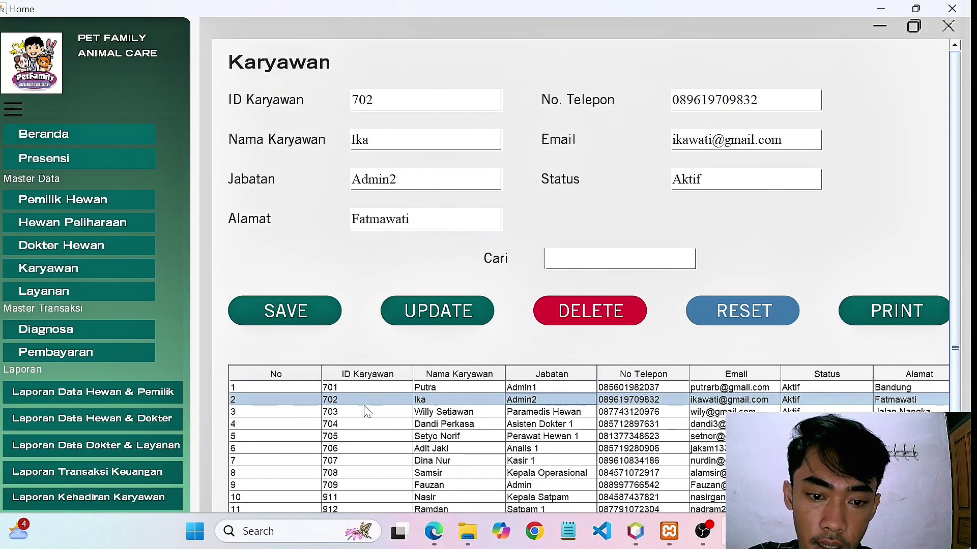
left_click(566, 305)
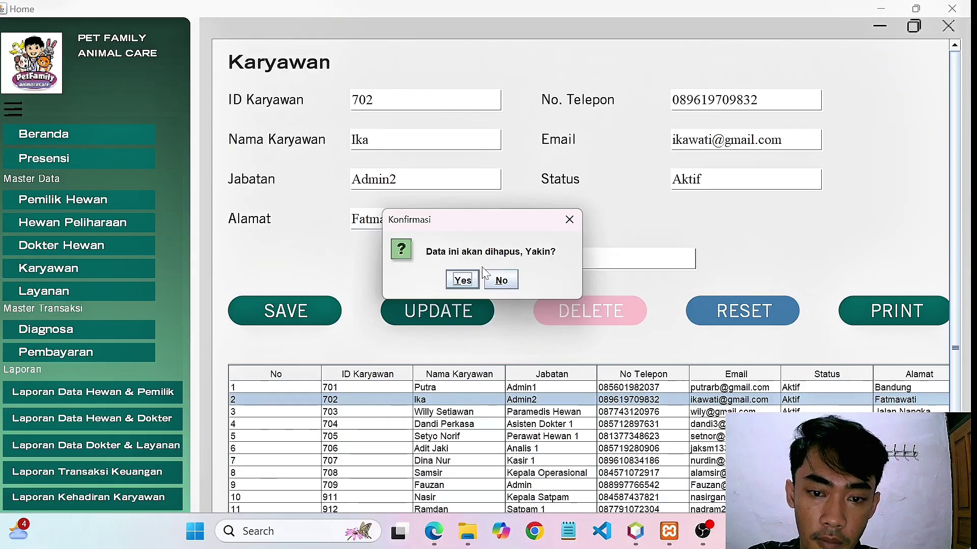
left_click(461, 281)
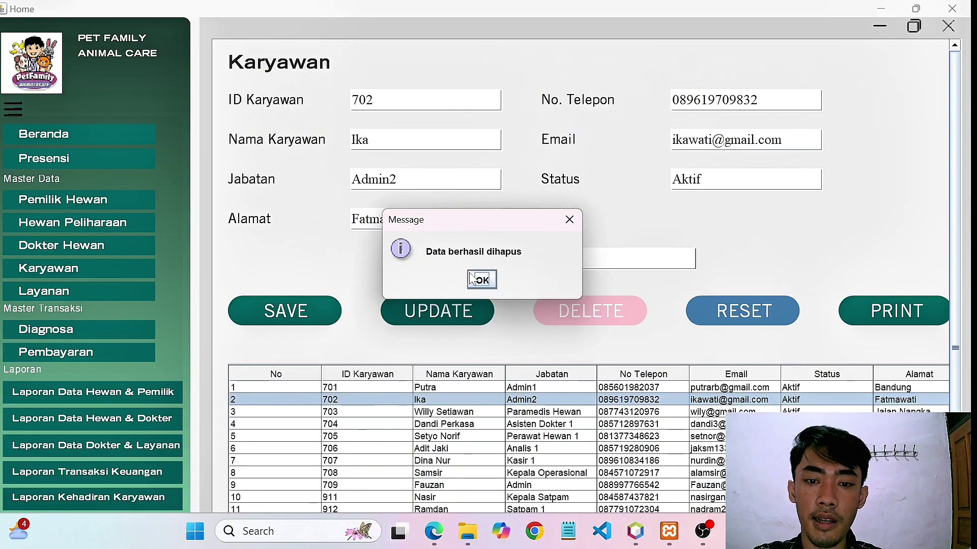
left_click(483, 281)
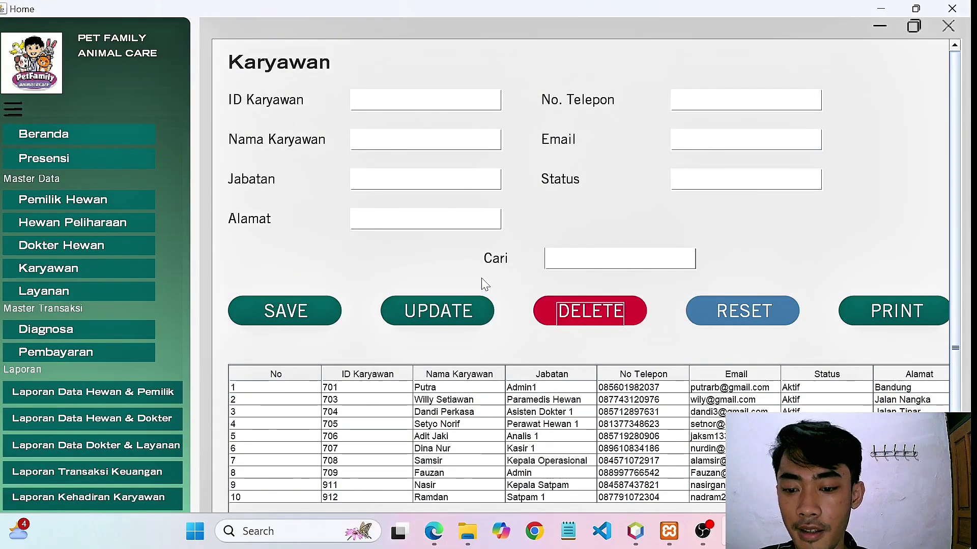
Search the employee list for 709 and preview its Kartu Karyawan card, then close the preview.
left_click(422, 388)
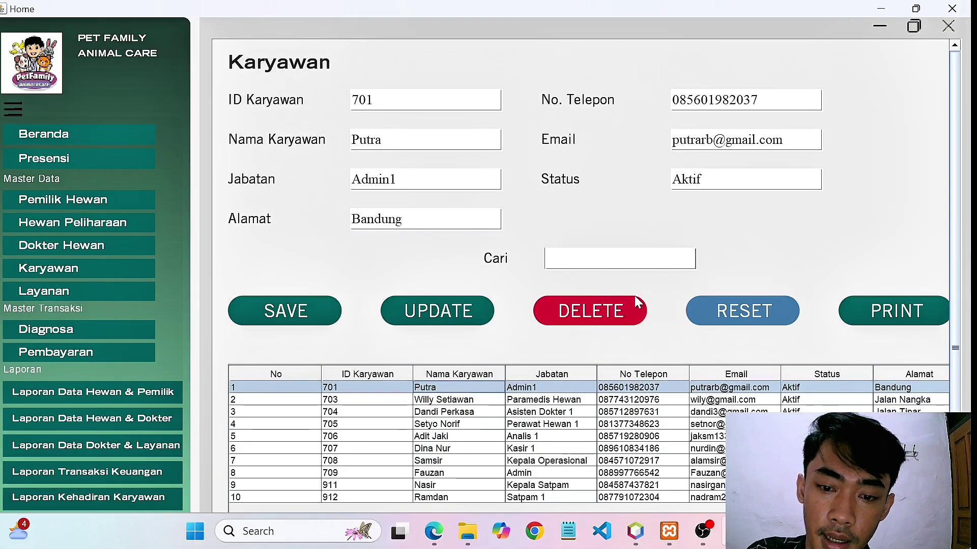
left_click(580, 259)
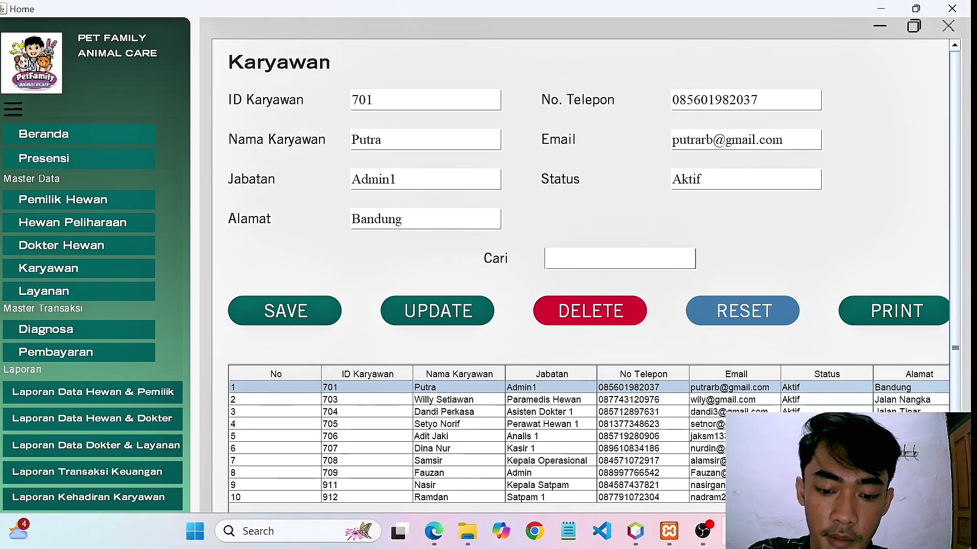
type("709")
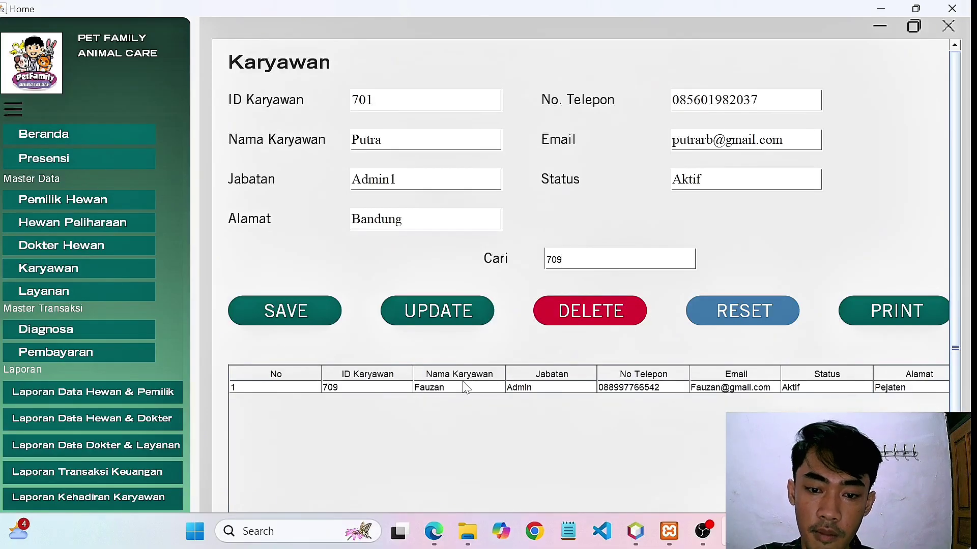
left_click(937, 301)
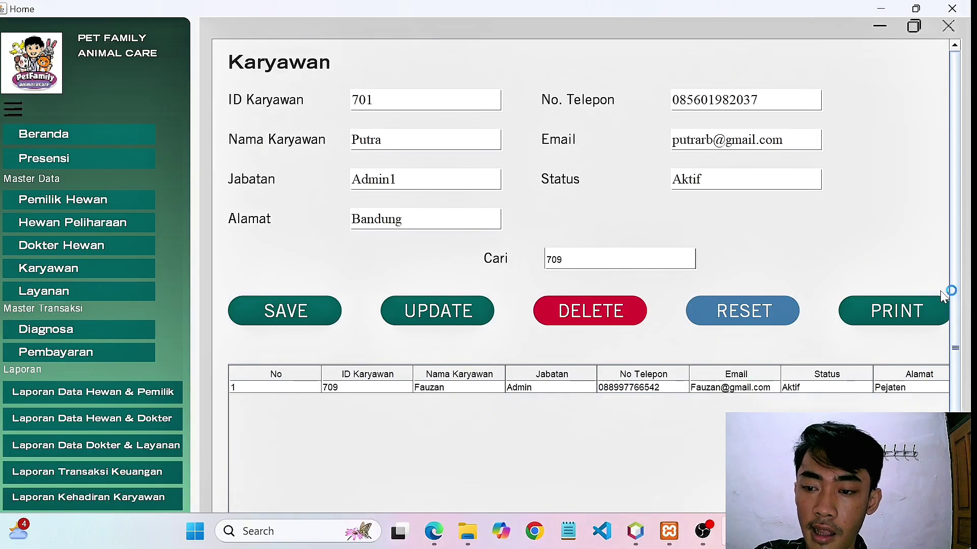
left_click(897, 311)
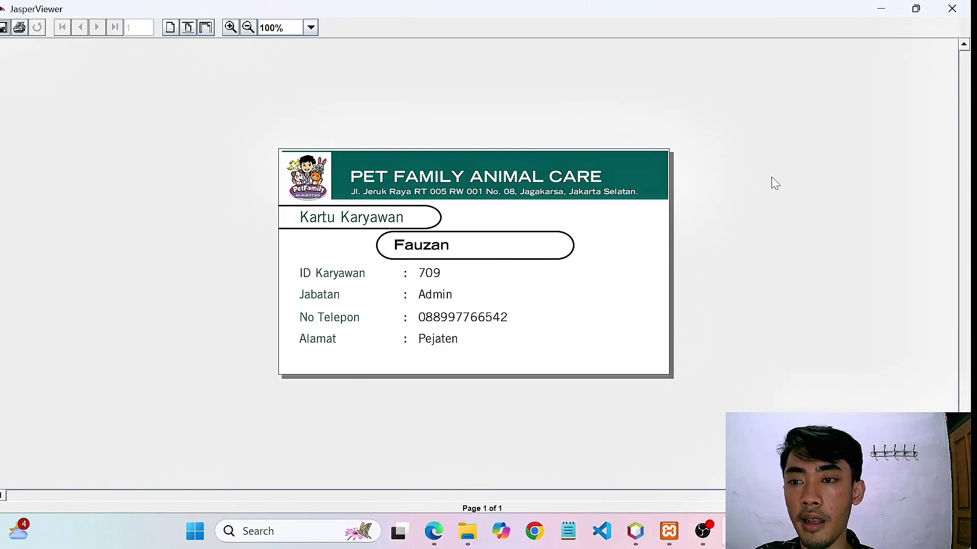
left_click(952, 9)
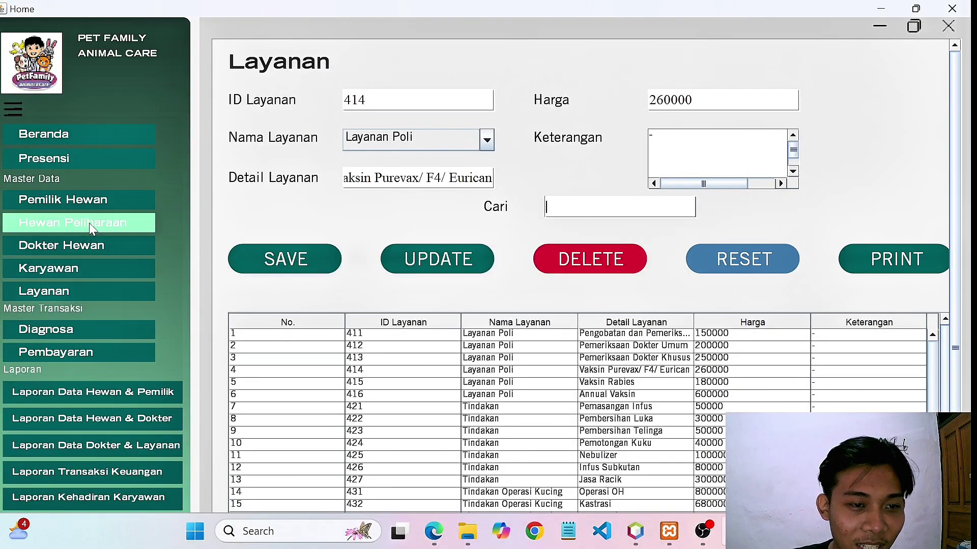
Enter vet 309 with the doctor's name, specialty Kesehatan anjing and schedule minggu, and save it.
left_click(93, 247)
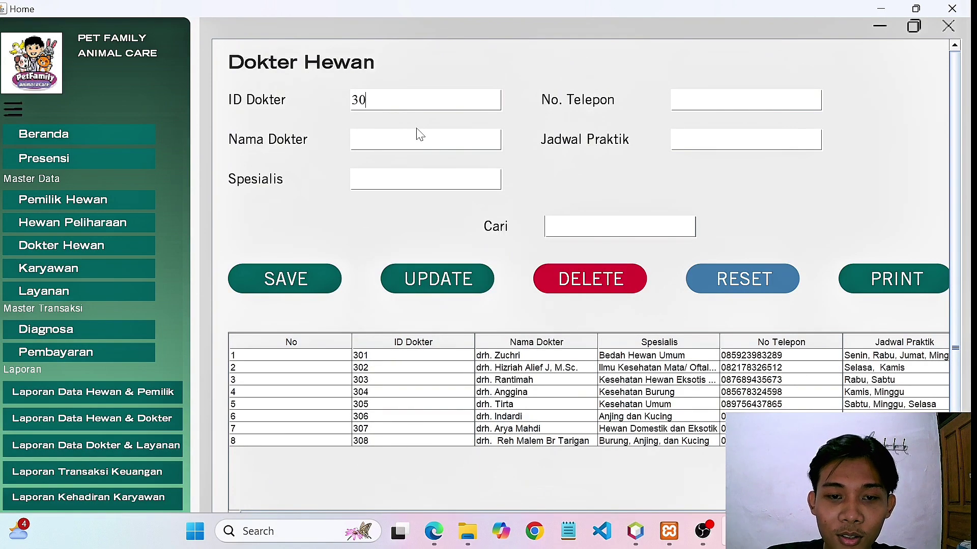
type("9")
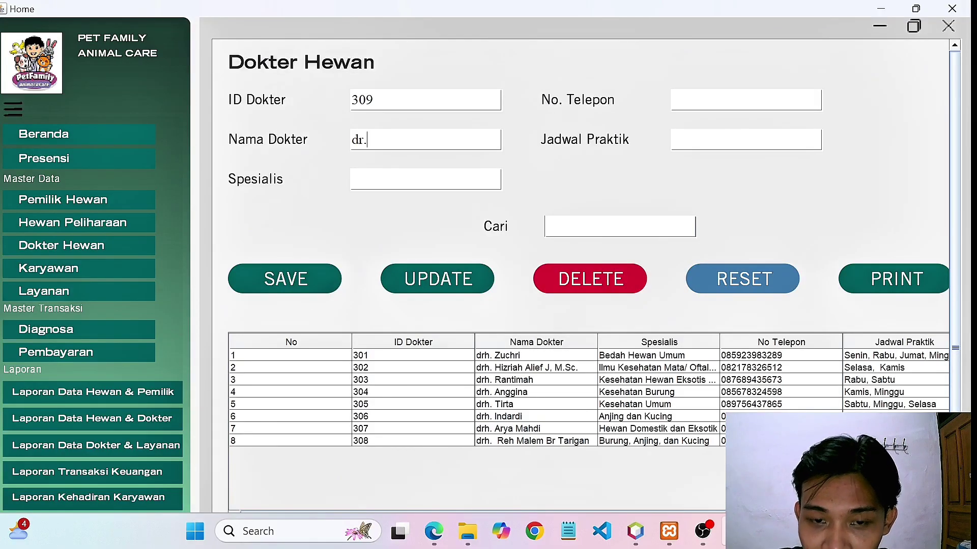
key("Caps_Lock")
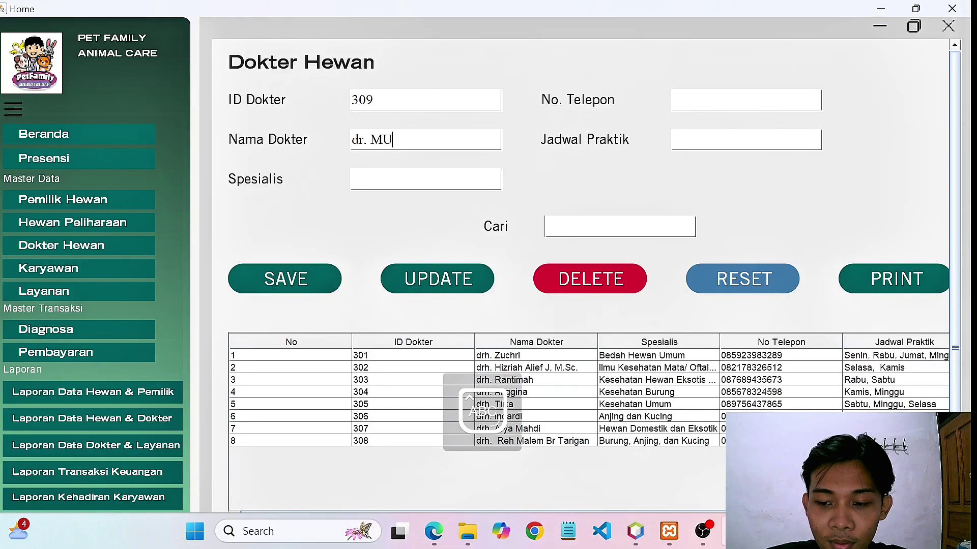
key("BackSpace")
key("Caps_Lock")
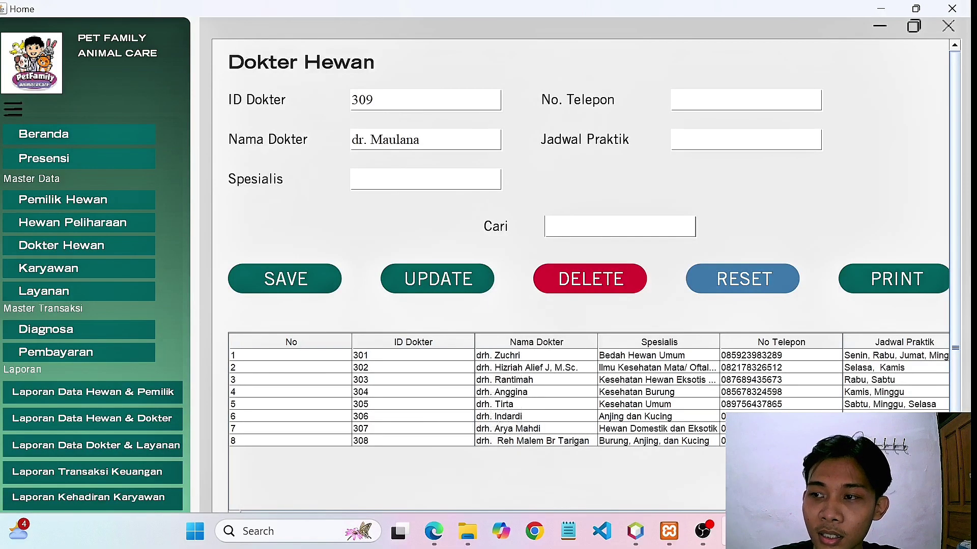
key("Caps_Lock")
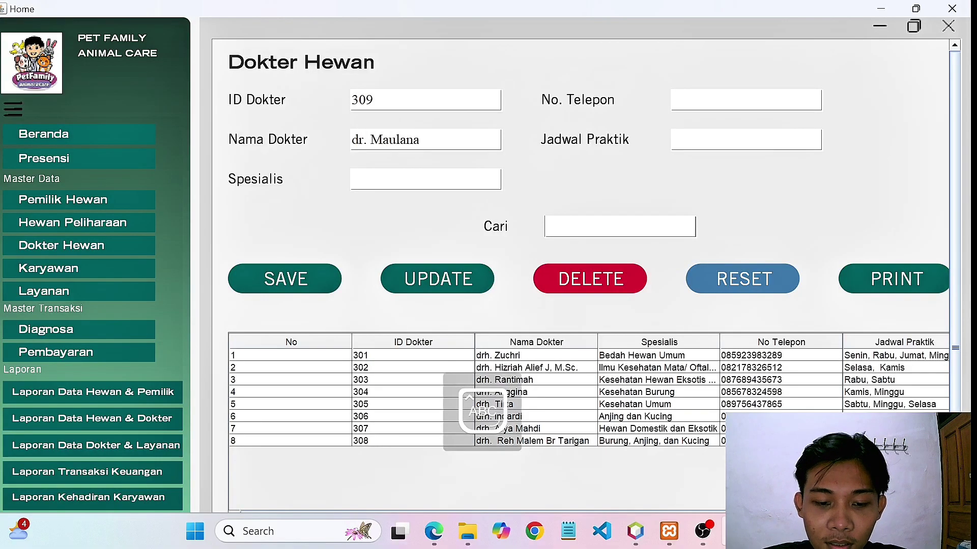
type("K")
key("Caps_Lock")
type("eseha")
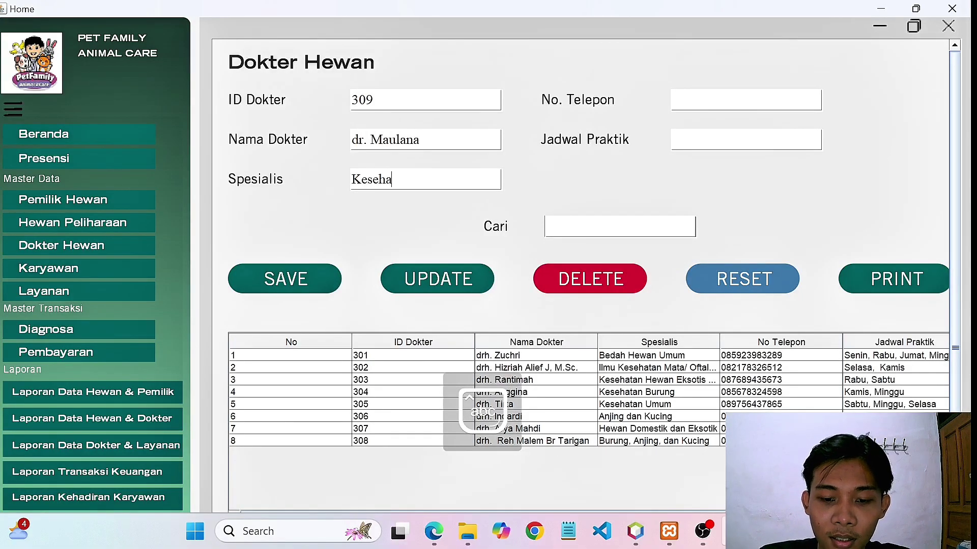
type("tan anjin")
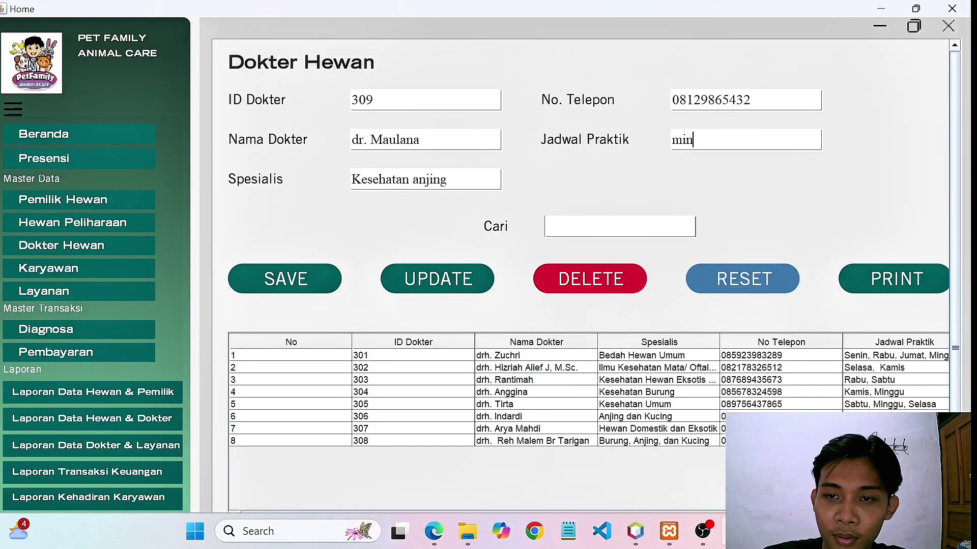
type("ggu")
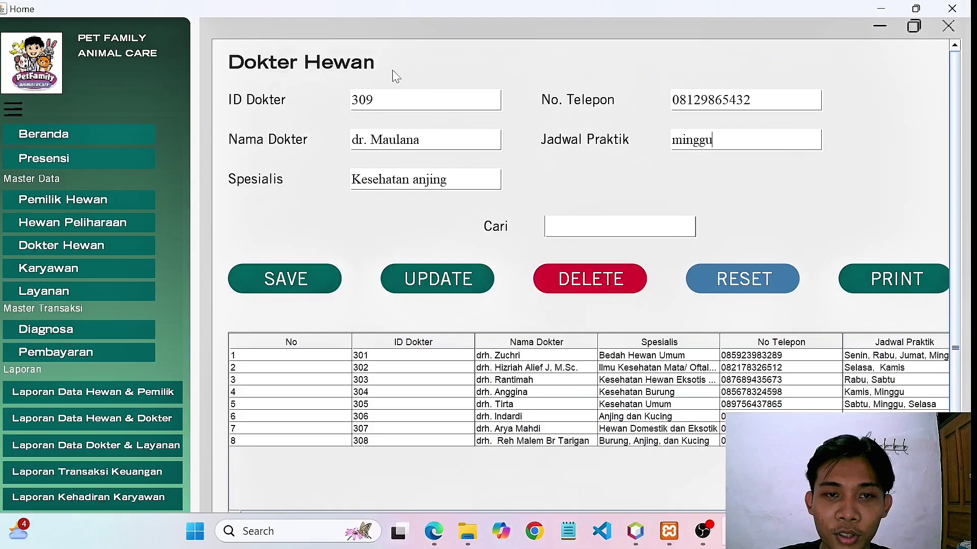
left_click(294, 297)
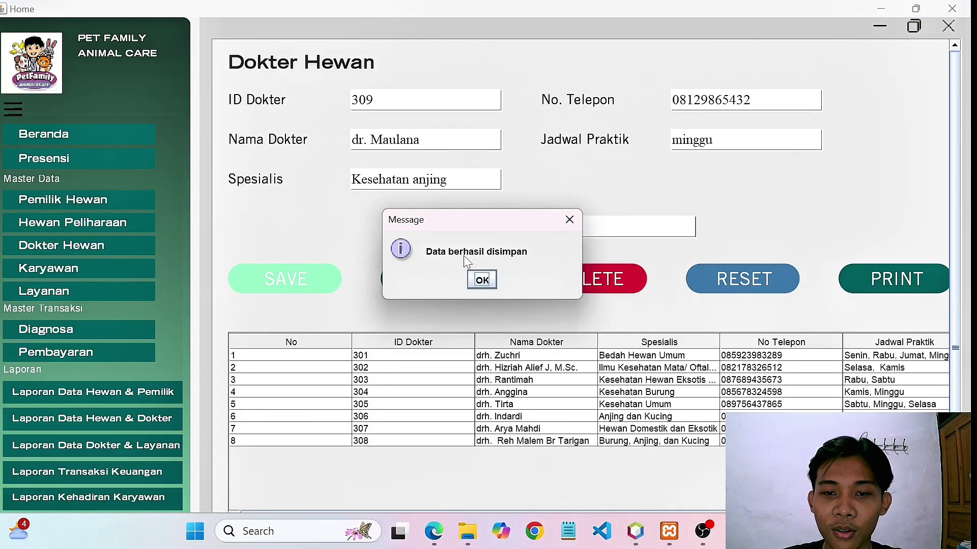
Load vet 309 into the form and replace the last word of the doctor's name.
left_click(481, 279)
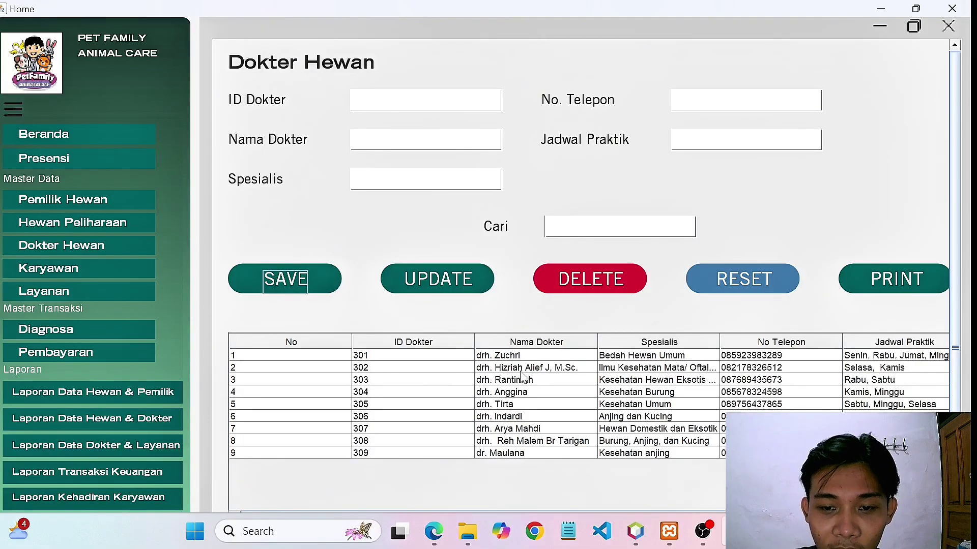
left_click(479, 454)
left_click(489, 273)
left_click(477, 455)
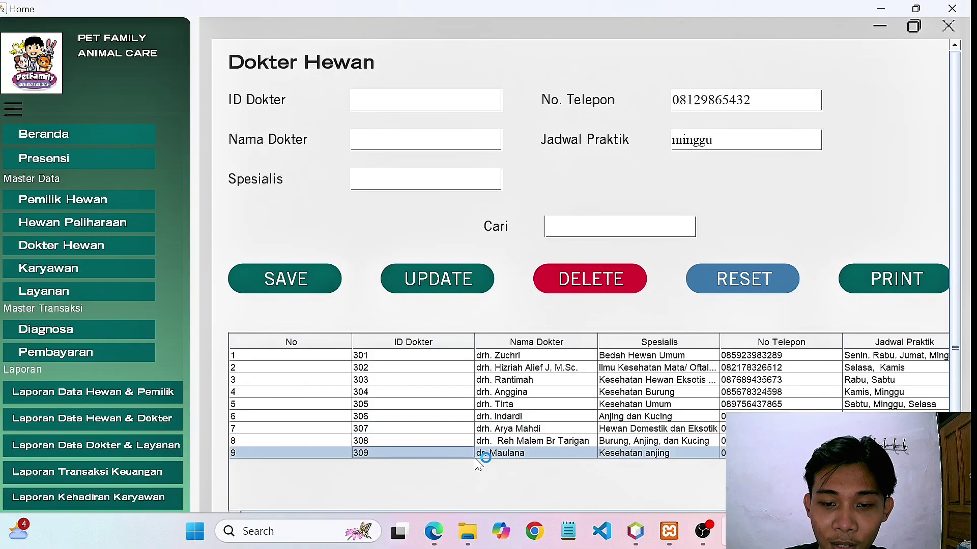
left_click(432, 140)
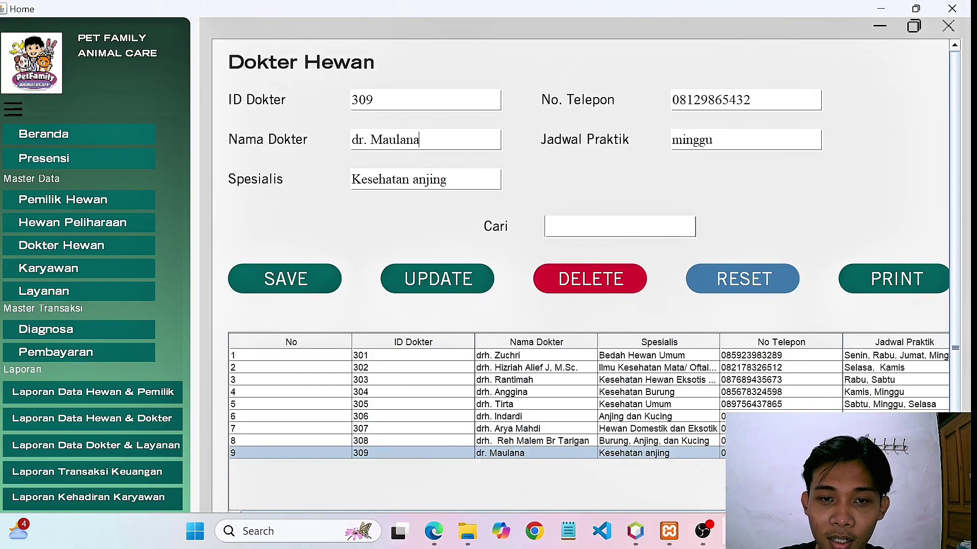
key("shift+Left")
key("shift+Left")
key("shift+Left")
key("shift+Left")
key("shift+Left")
key("shift+Left")
key("shift+Left")
key("shift+Left")
key("BackSpace")
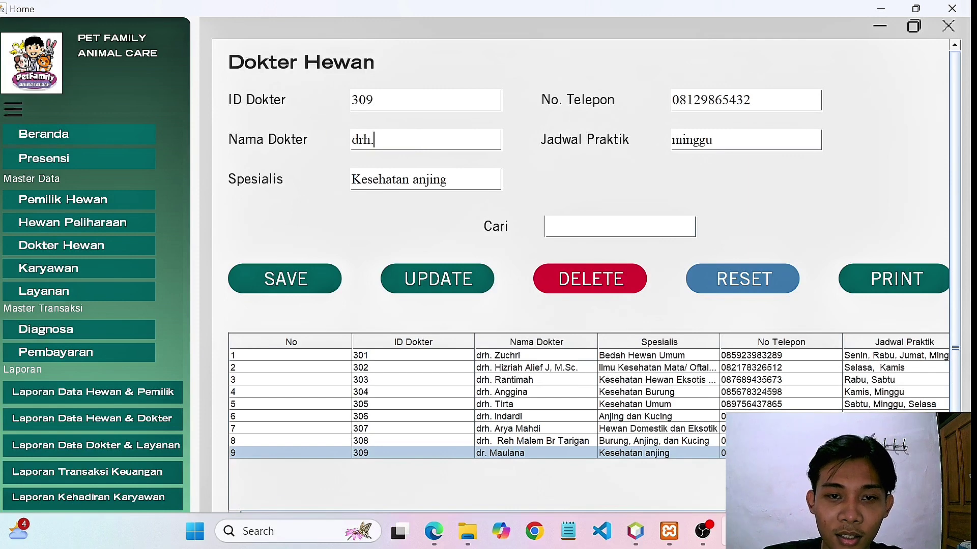
type("Irda")
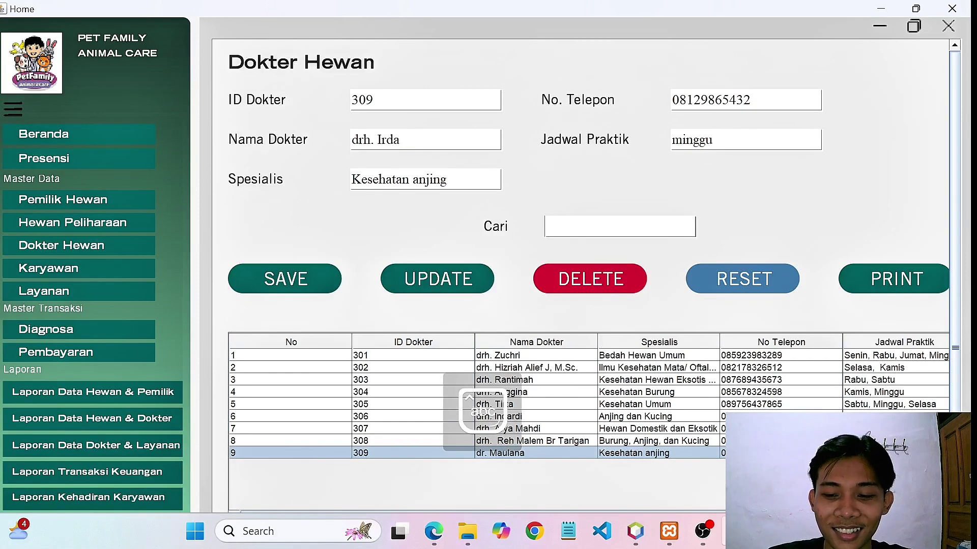
key("BackSpace")
key("BackSpace")
type("fan")
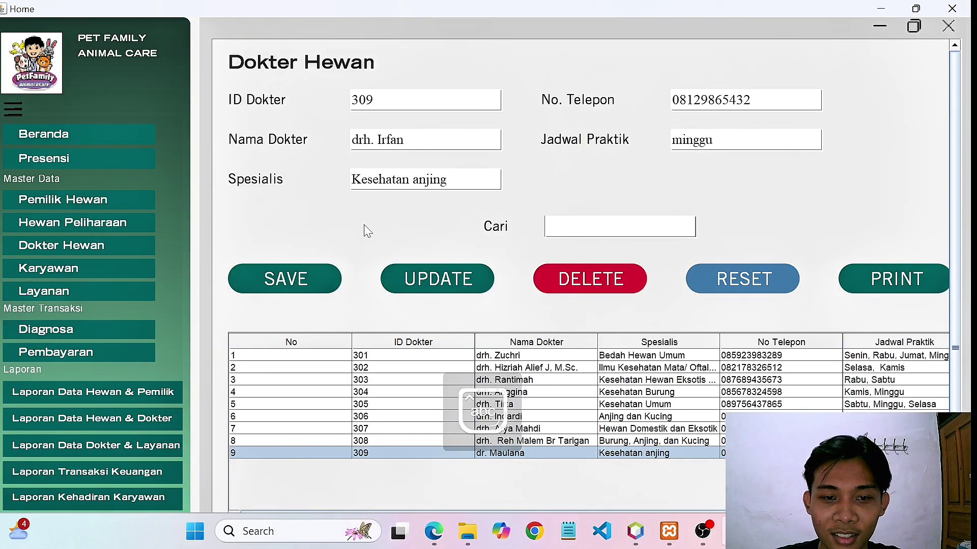
Update vet 309's record with the new name and acknowledge the success message.
left_click(284, 288)
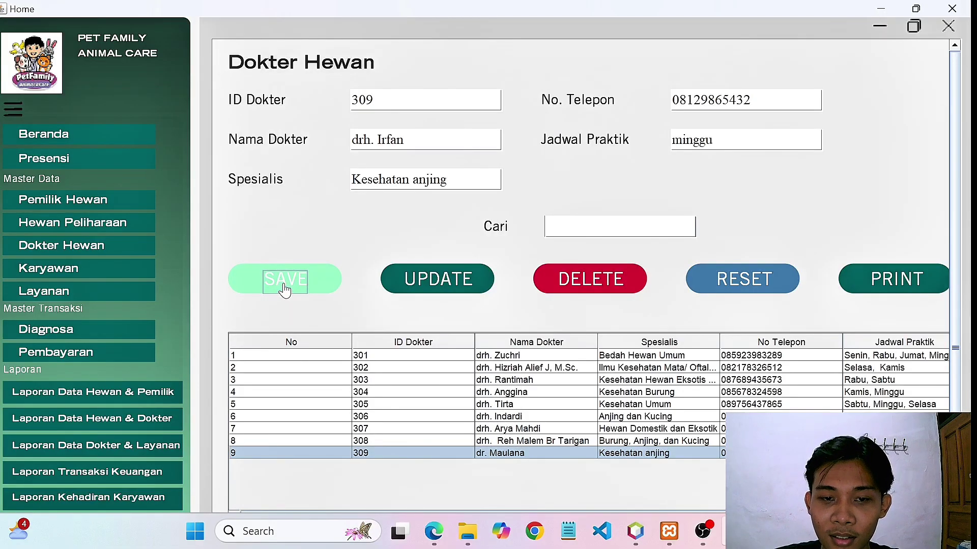
left_click(435, 280)
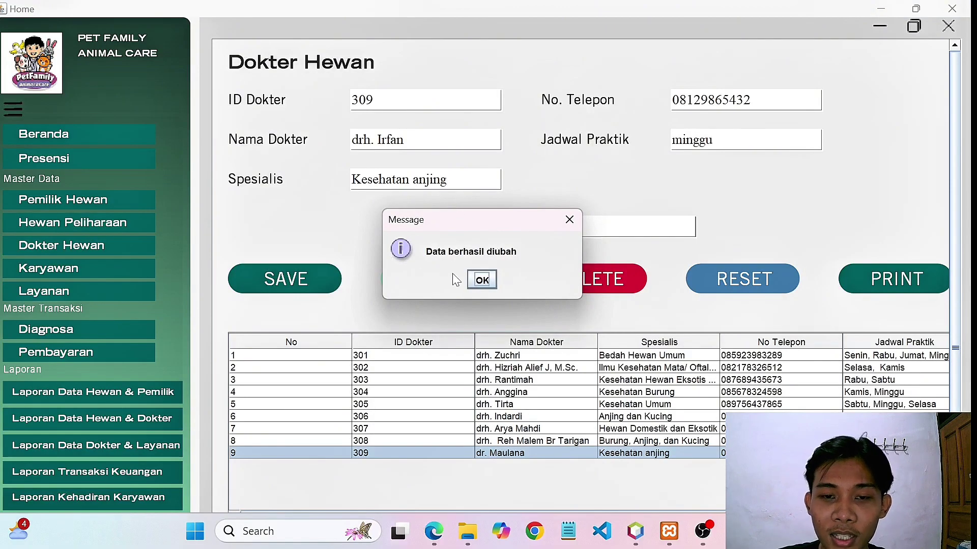
left_click(482, 280)
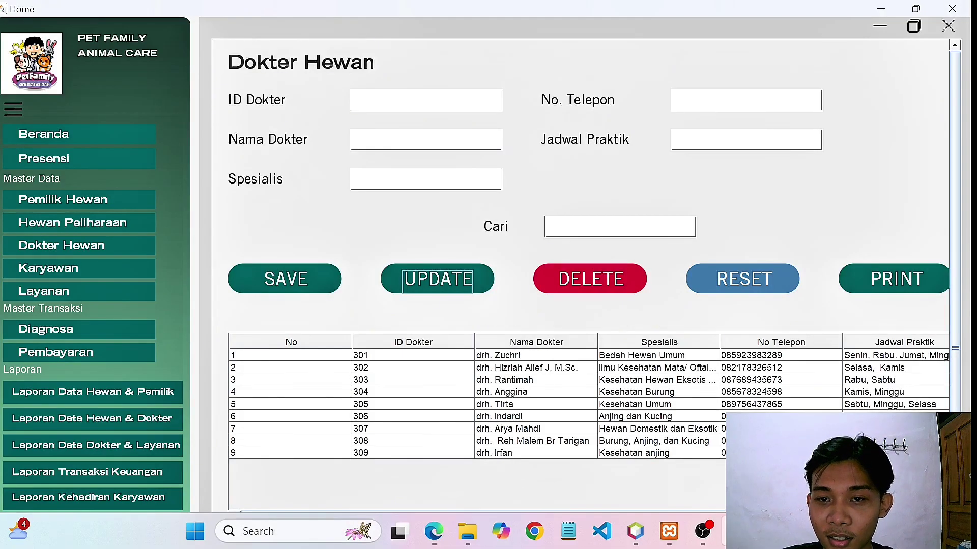
left_click(619, 226)
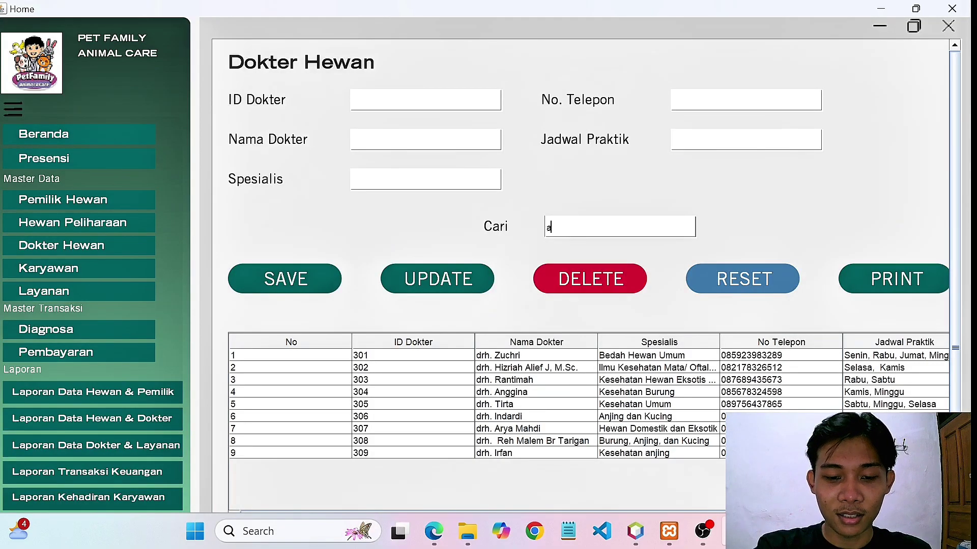
Test the Cari filter with a name fragment and ID 308, then load vet 309 into the form.
type("ry")
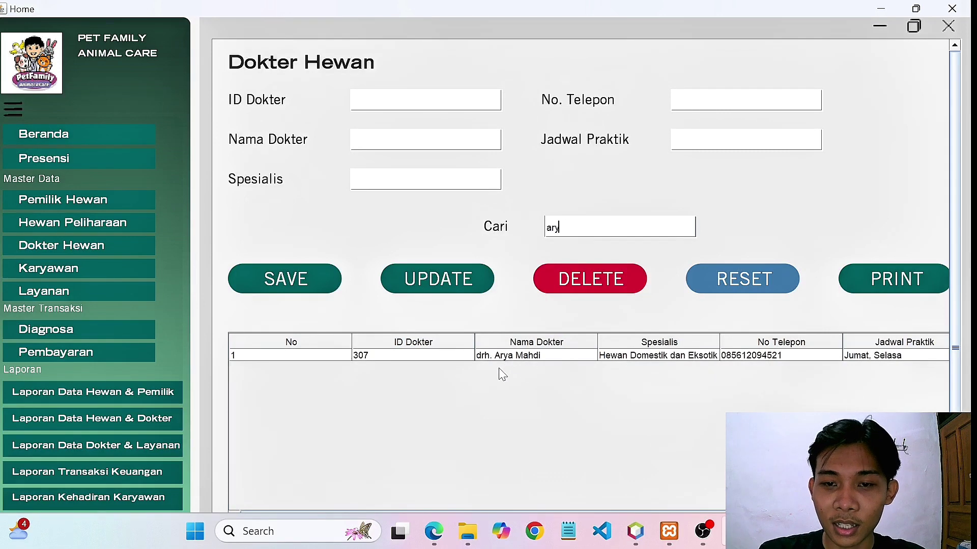
key("BackSpace")
key("BackSpace")
key("BackSpace")
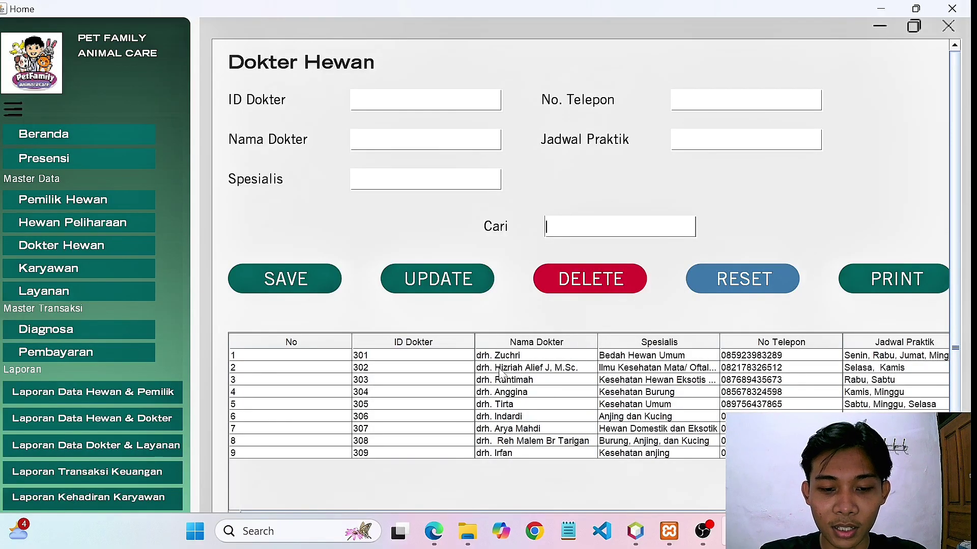
type("308")
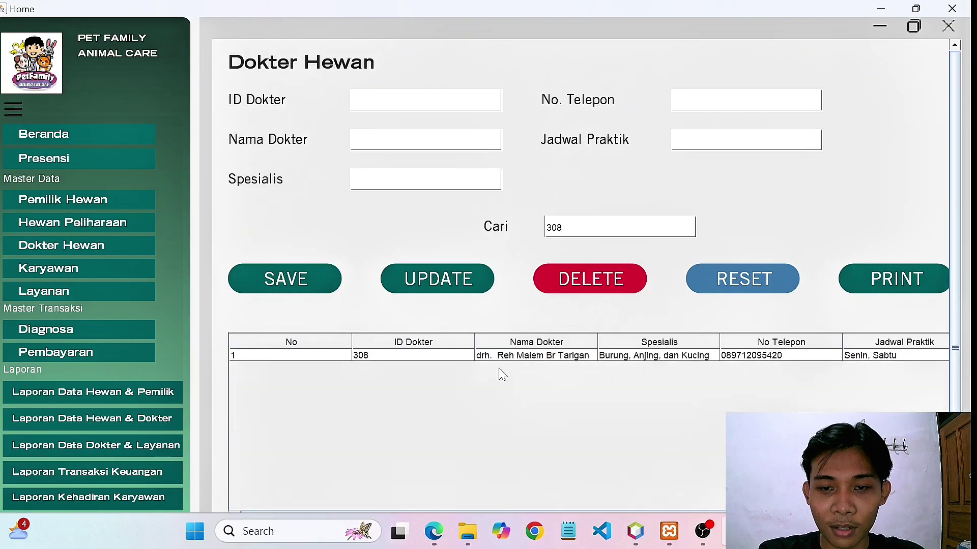
key("BackSpace")
key("BackSpace")
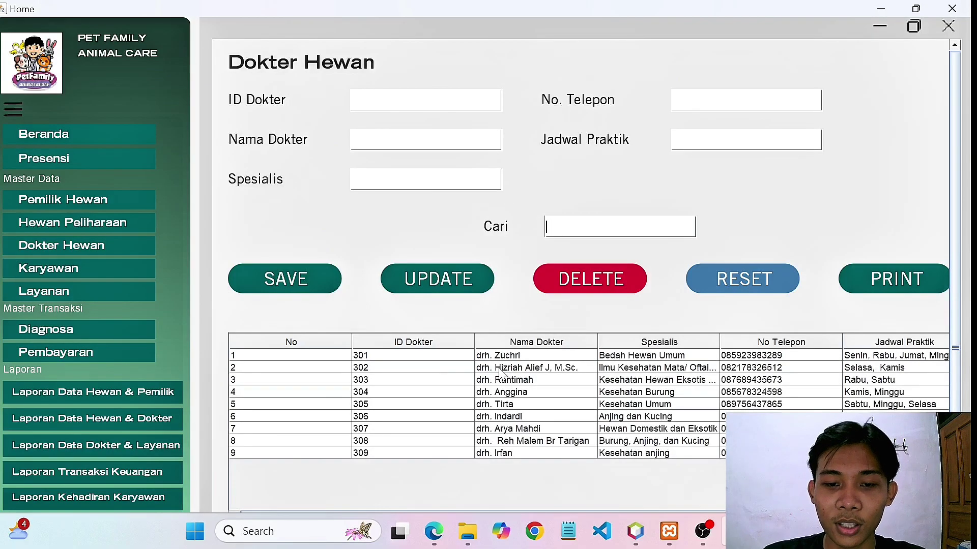
left_click(495, 454)
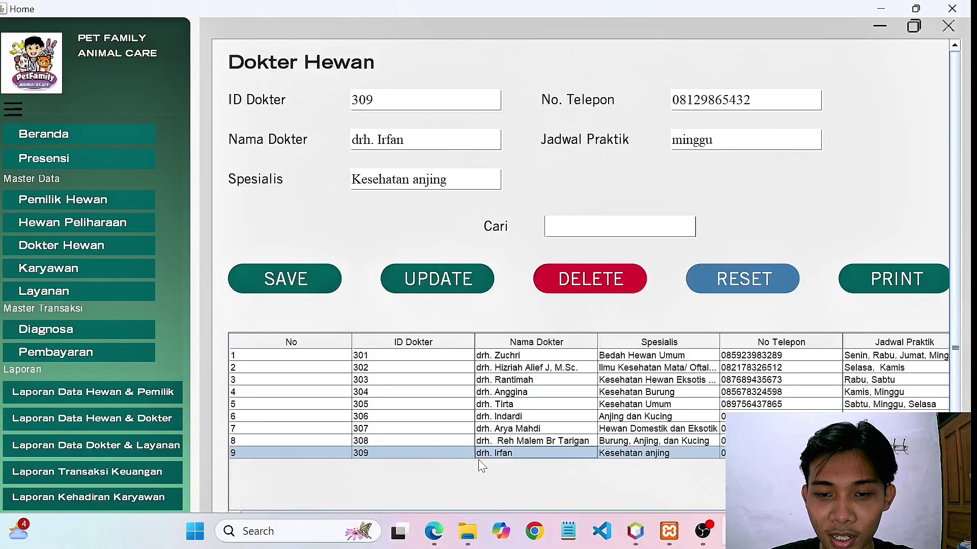
Delete vet 309 with confirmation, then select doctors 308 and 307 in the list.
left_click(589, 275)
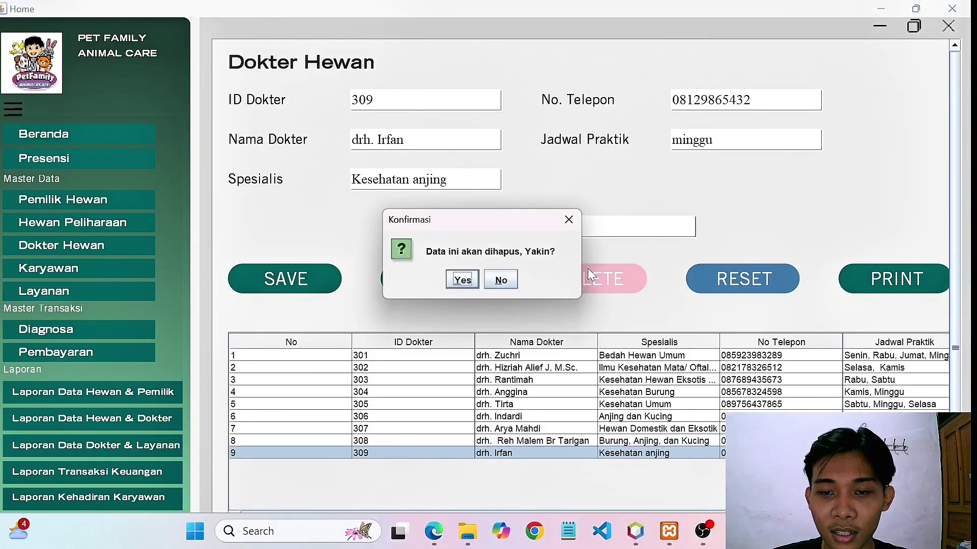
left_click(460, 281)
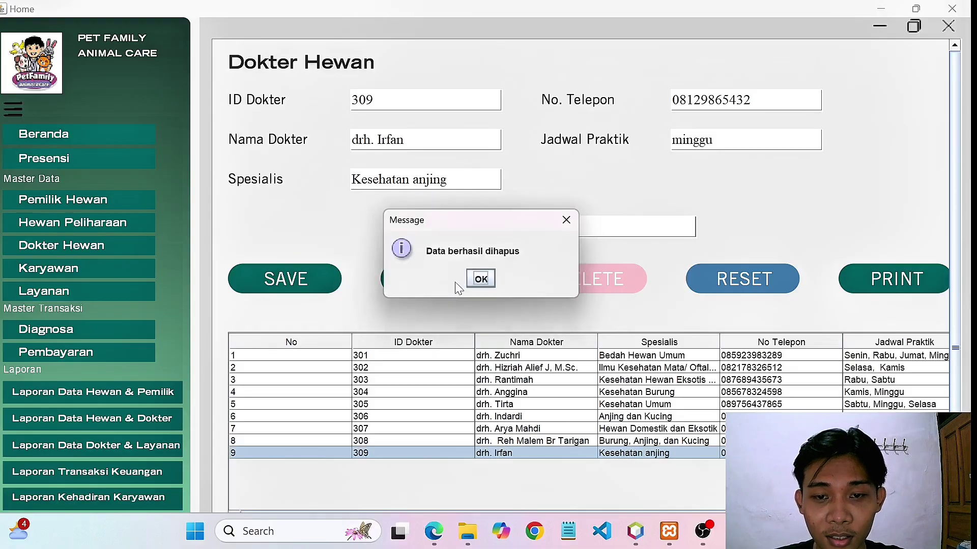
left_click(478, 281)
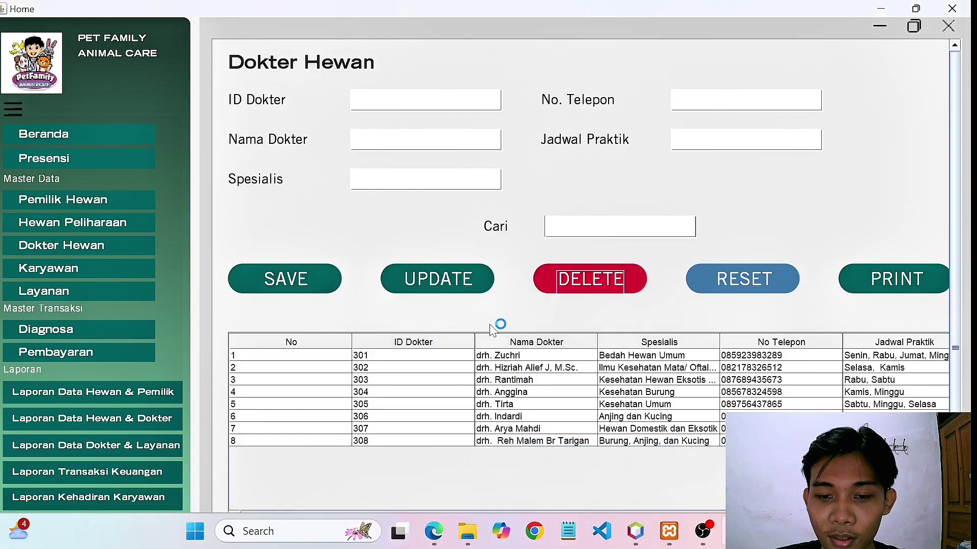
left_click(518, 442)
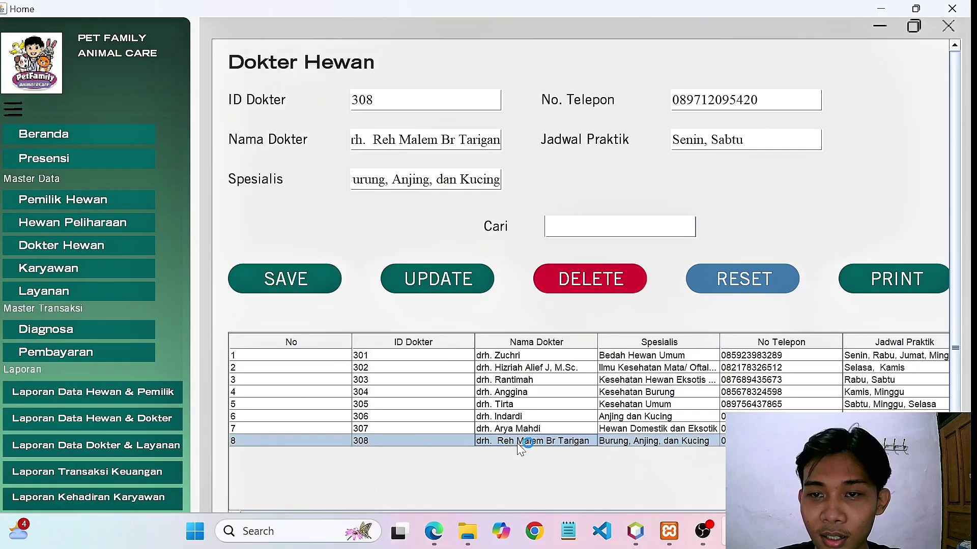
left_click(510, 427)
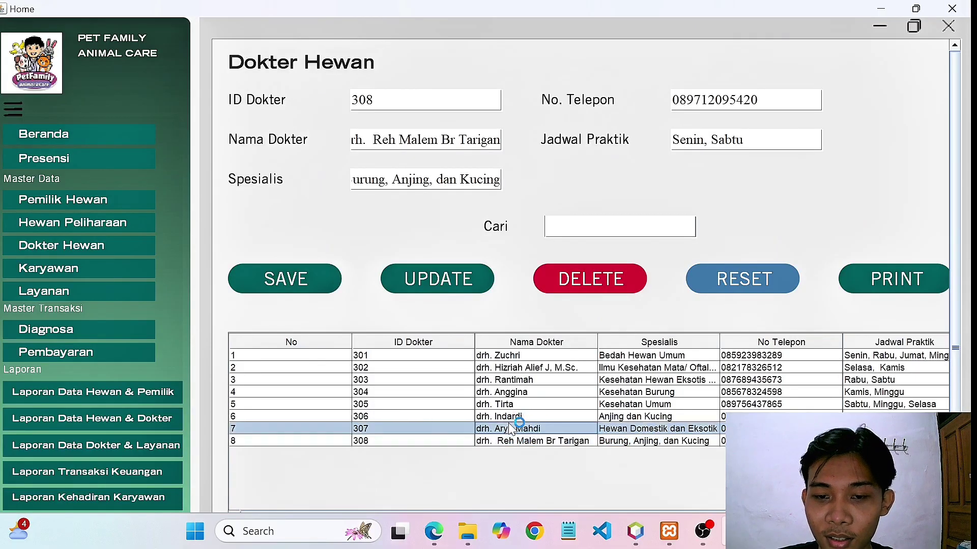
Dismiss the empty-search print warning and filter the doctor list to 307.
left_click(891, 288)
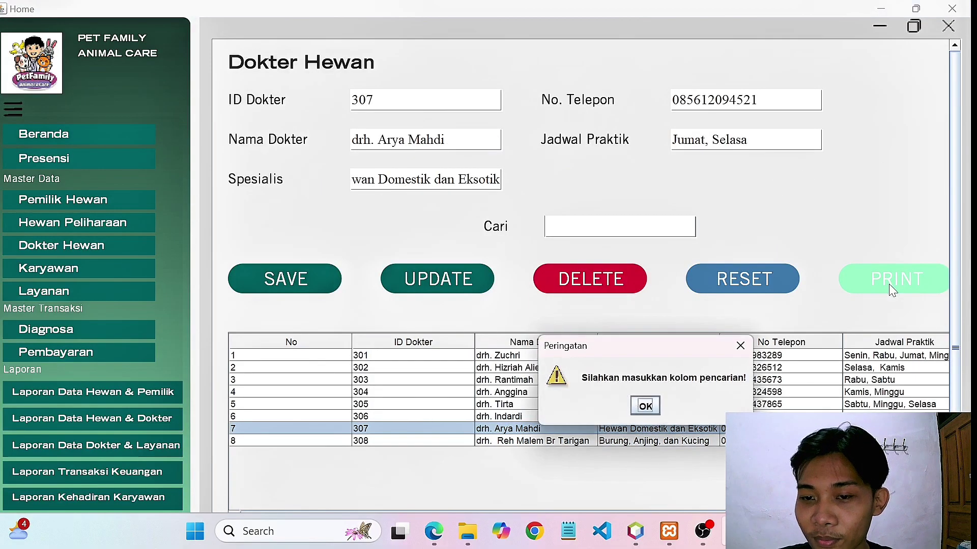
left_click(645, 407)
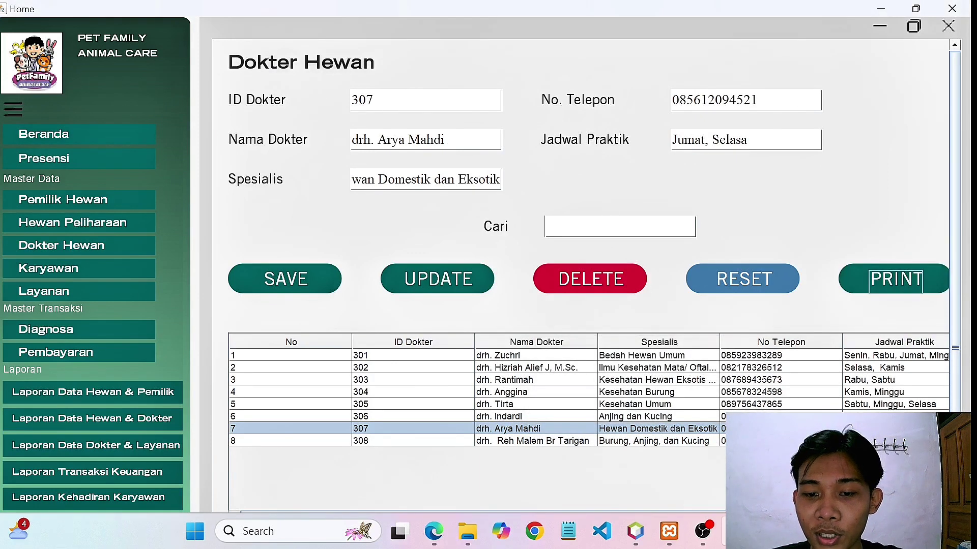
left_click(610, 227)
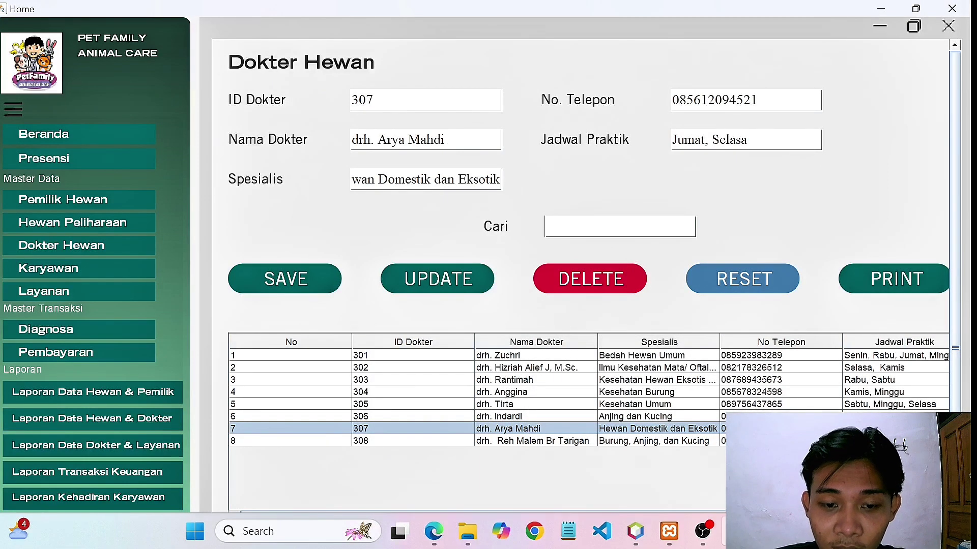
type("307")
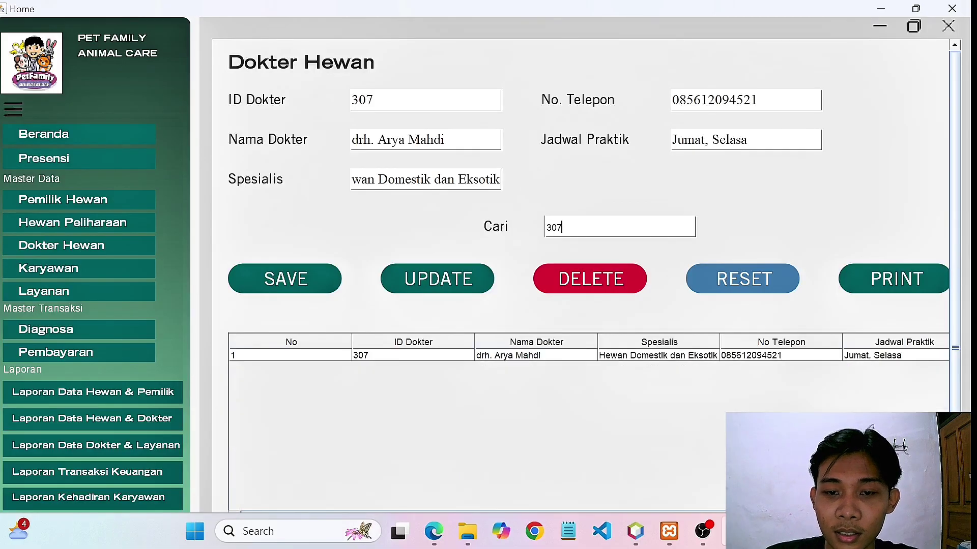
Preview doctor 307's Kartu Dokter Hewan card without saving a file, then close the viewer.
left_click(514, 357)
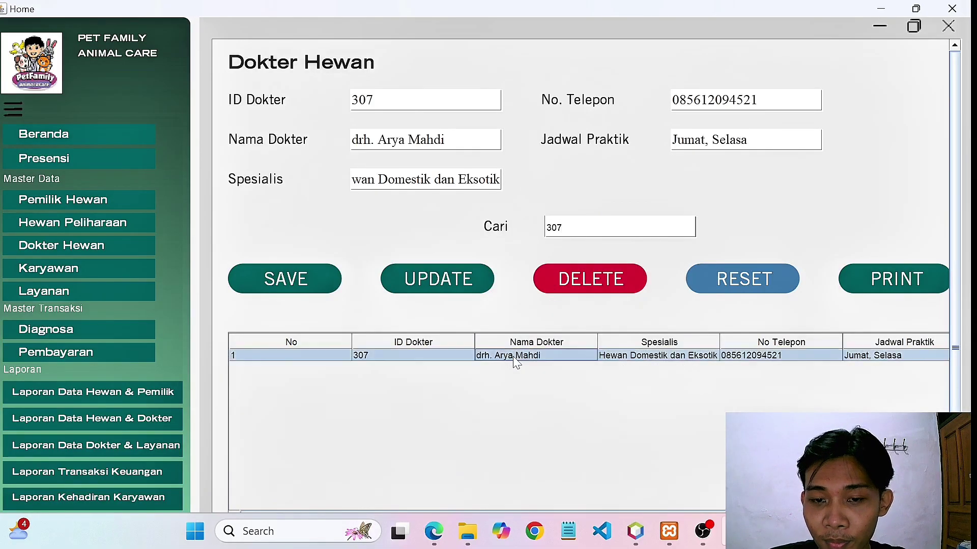
left_click(898, 285)
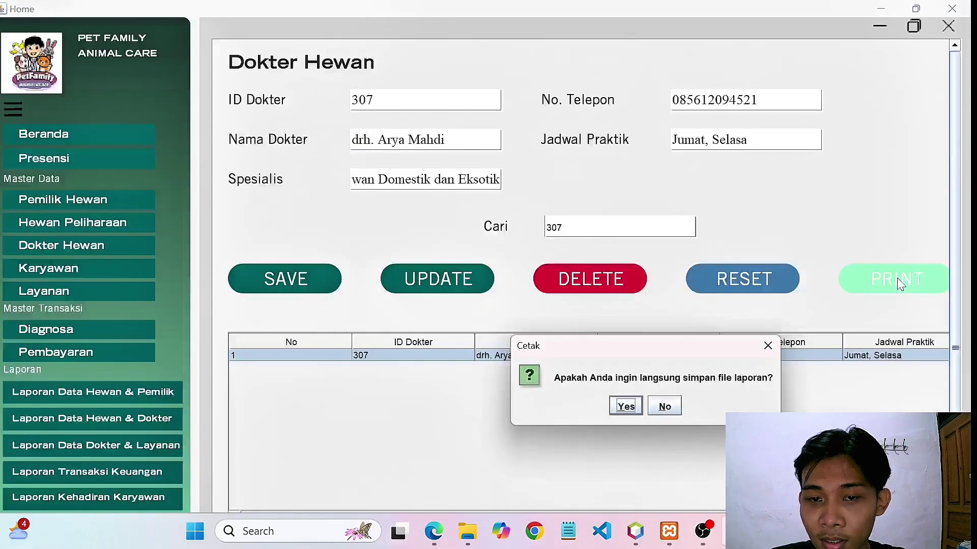
left_click(673, 413)
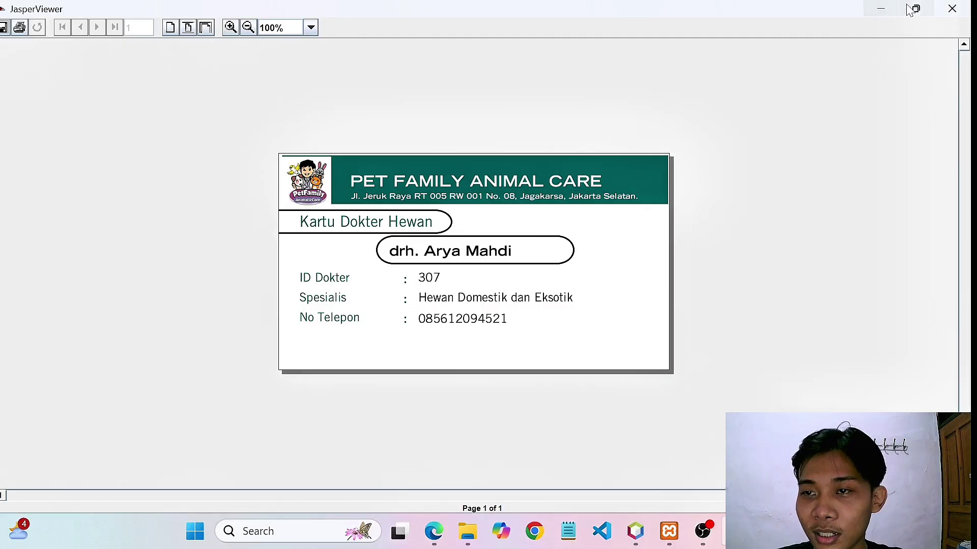
left_click(950, 9)
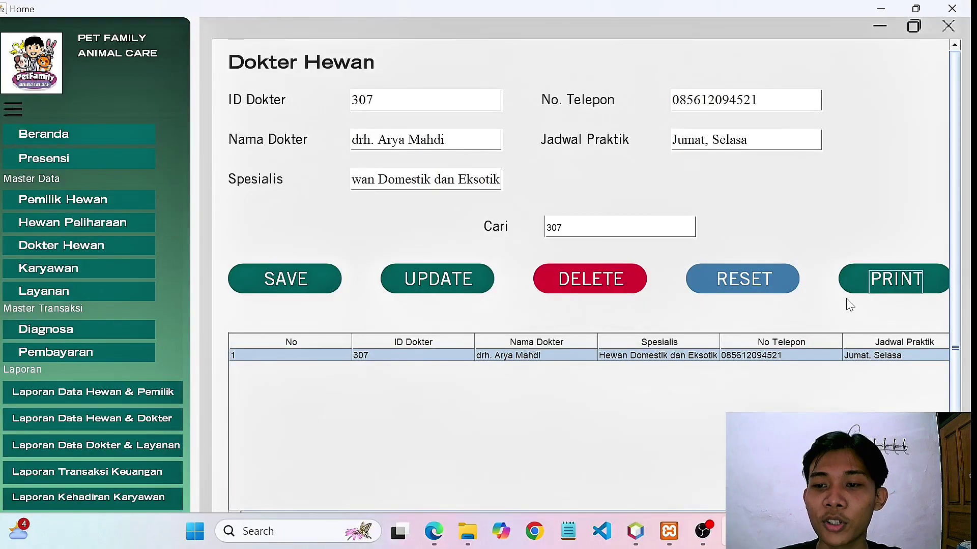
Reprint doctor 307's card, then delete '307' from Cari to list all eight vets.
left_click(905, 289)
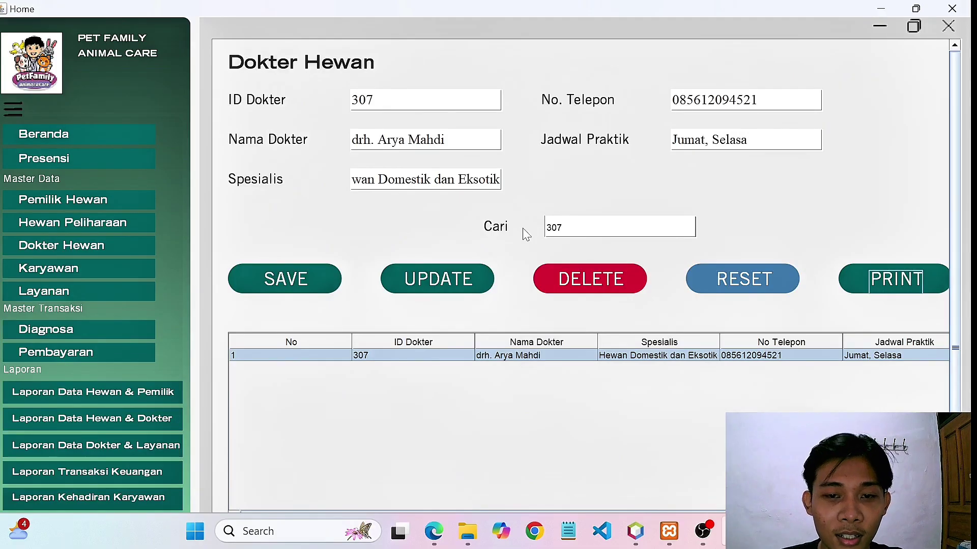
left_click_drag(570, 228, 515, 228)
key("BackSpace")
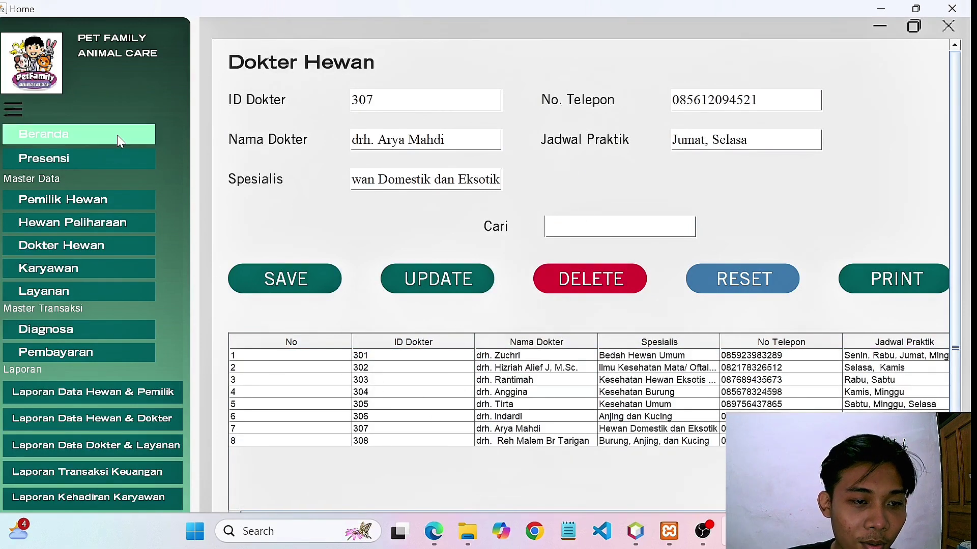
Go to the Layanan service records page and scroll through it.
left_click(63, 296)
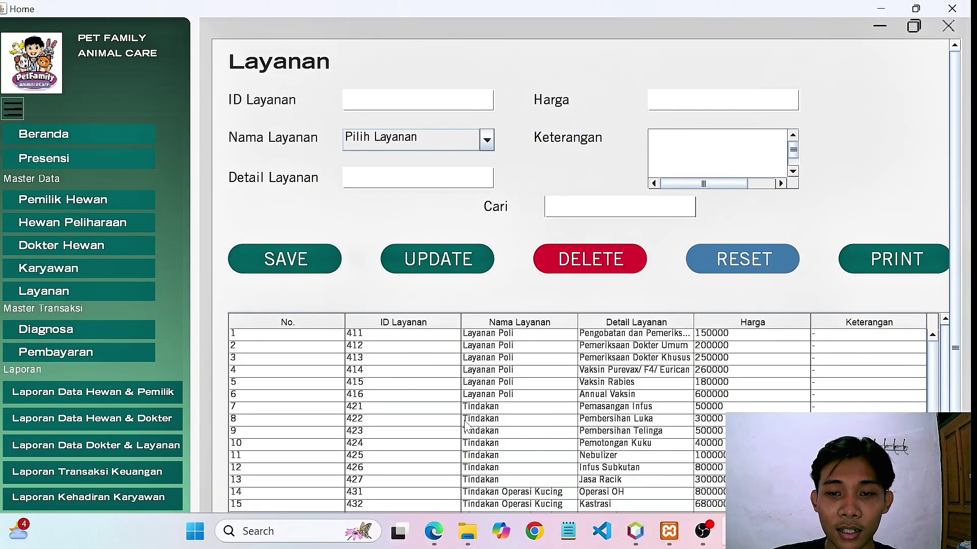
scroll(469, 427, "down", 1)
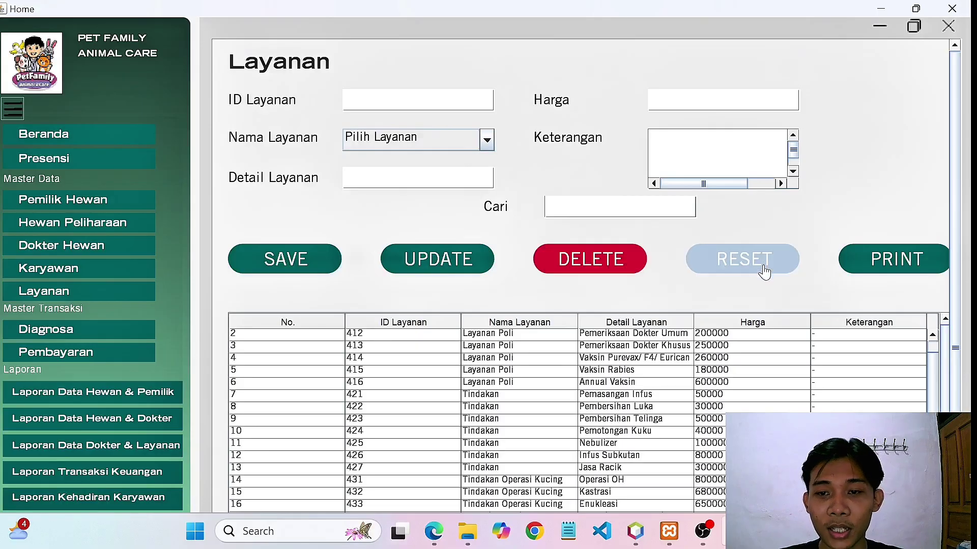
scroll(688, 401, "up", 1)
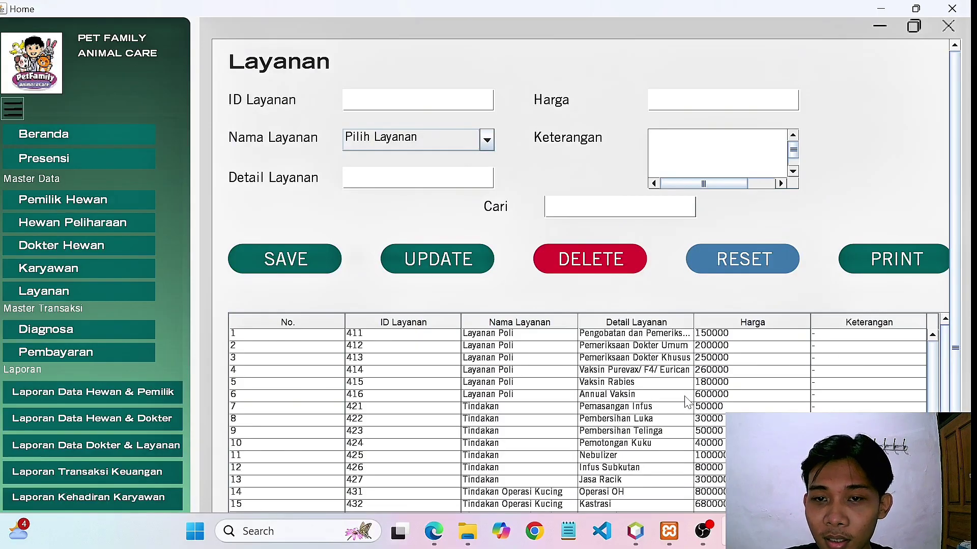
scroll(688, 402, "down", 1)
scroll(688, 402, "up", 1)
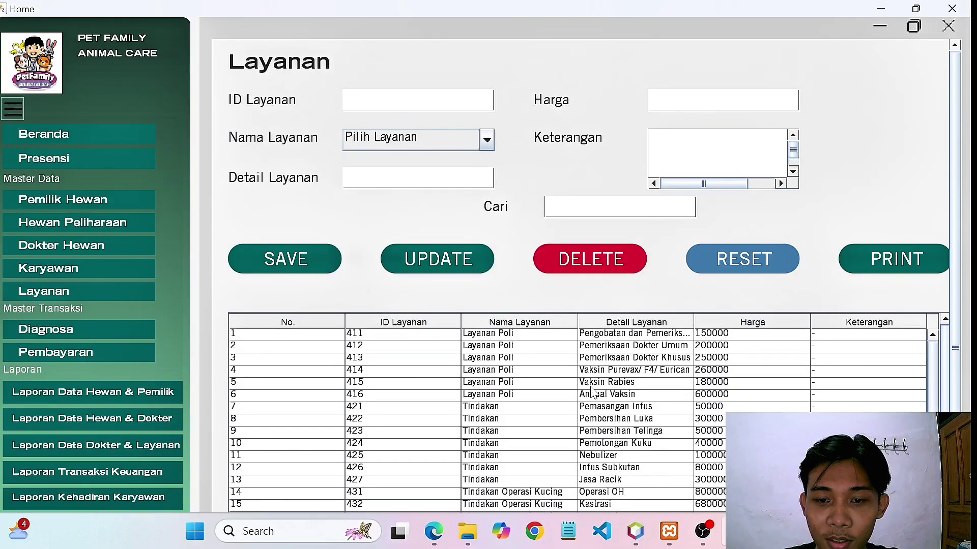
scroll(593, 394, "down", 1)
scroll(593, 394, "up", 1)
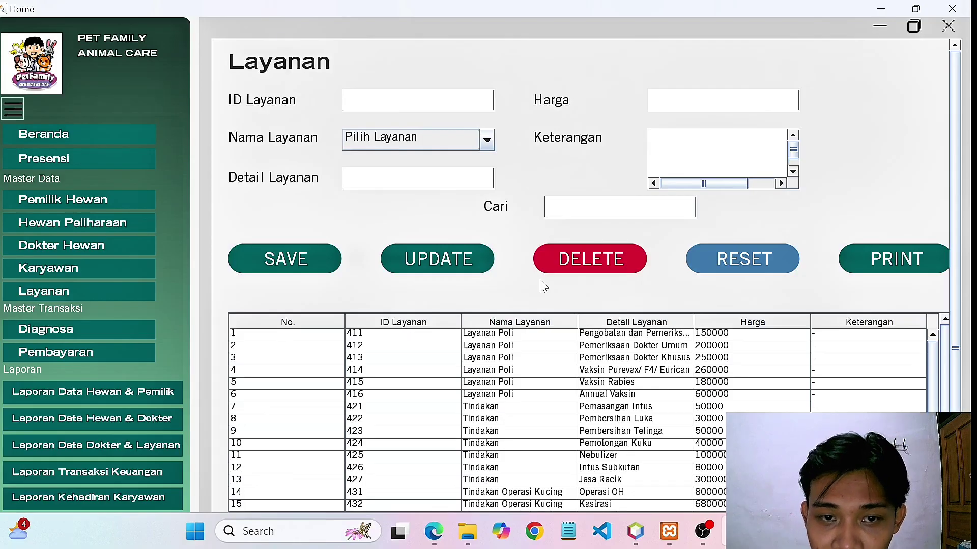
Set Nama Layanan to Tindakan and back to Pilih Layanan, then load service 411 into the form.
left_click(486, 140)
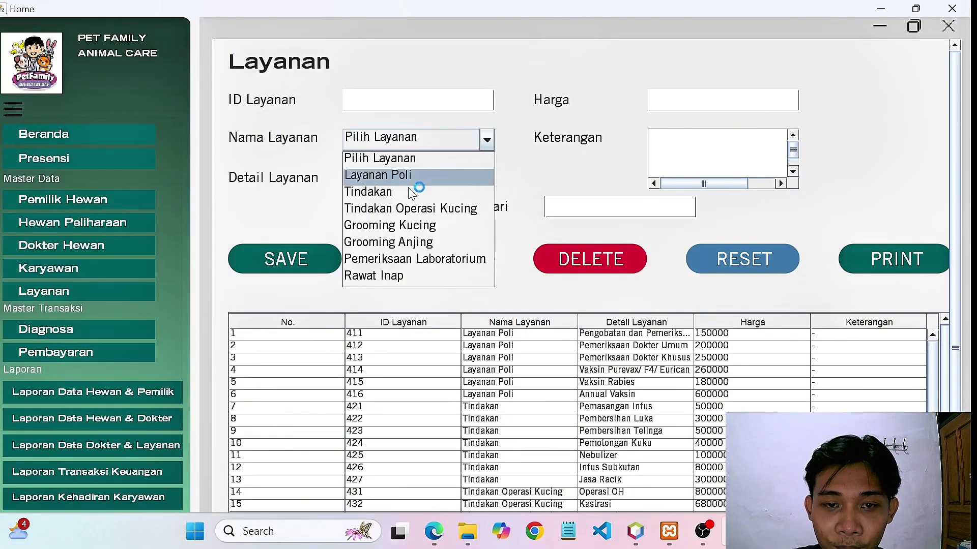
left_click(403, 194)
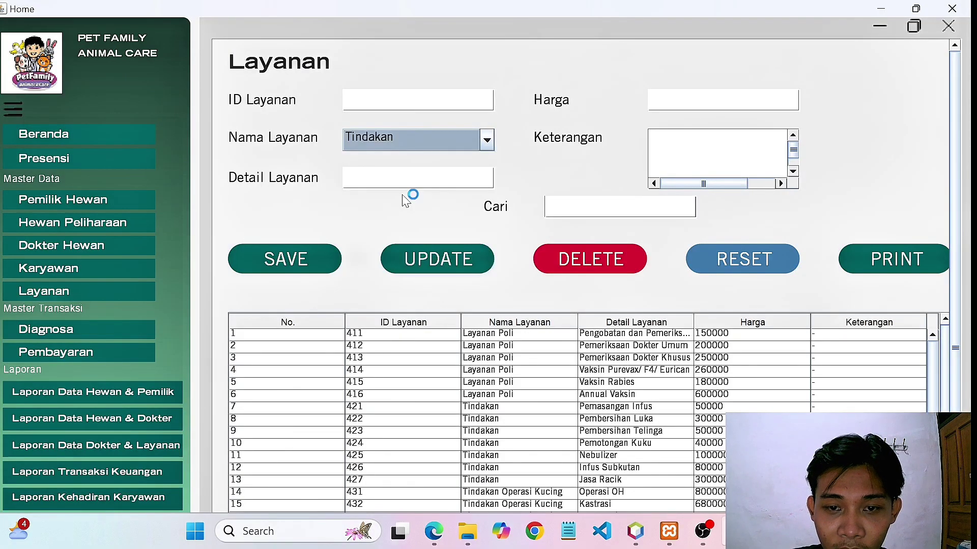
left_click(486, 140)
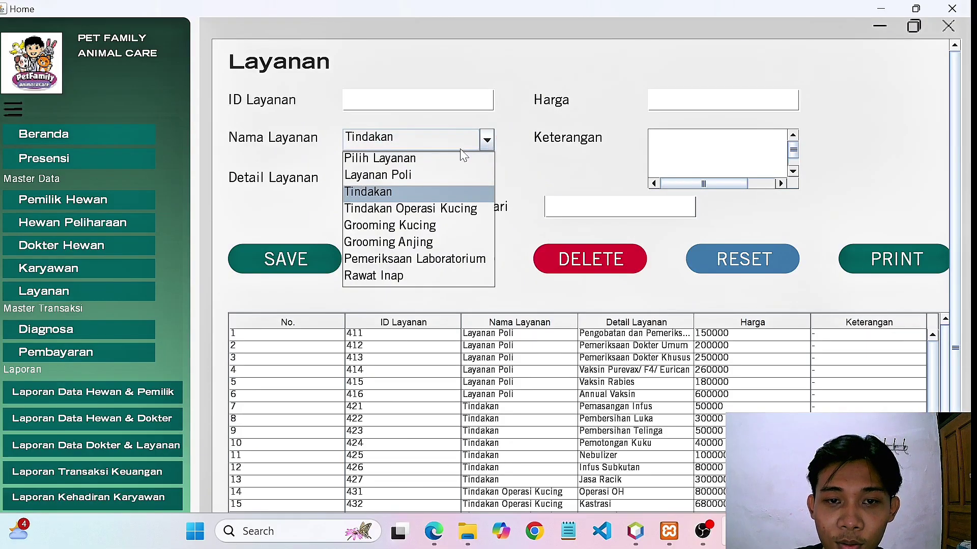
left_click(436, 157)
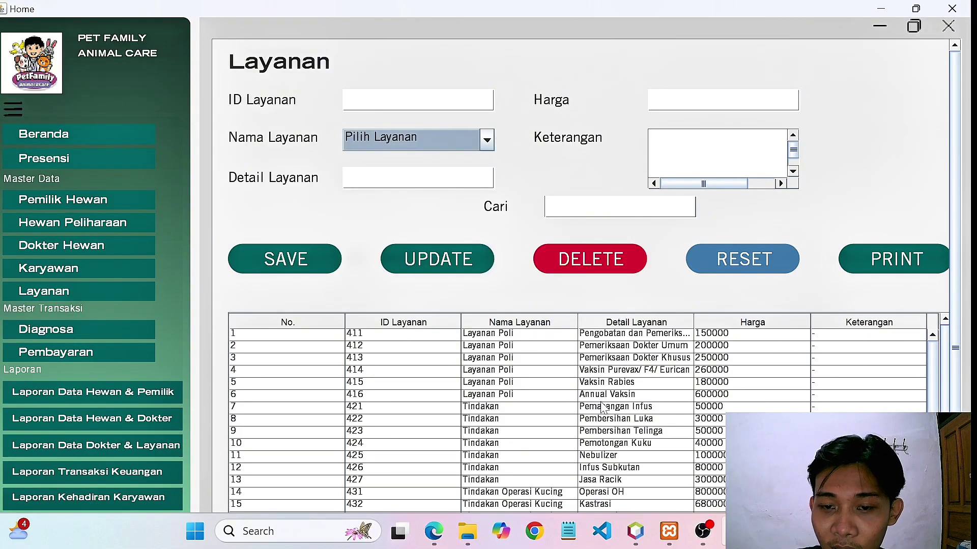
left_click(514, 334)
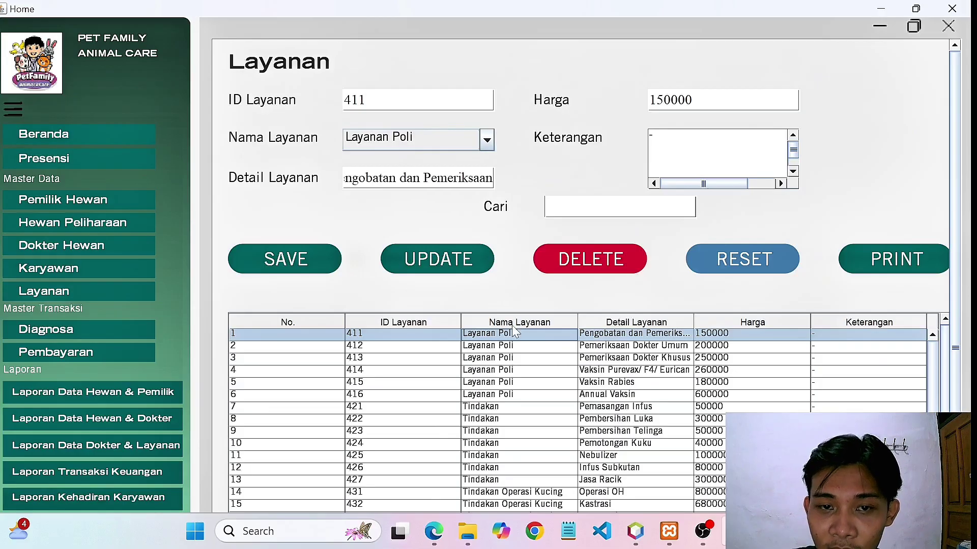
left_click(886, 266)
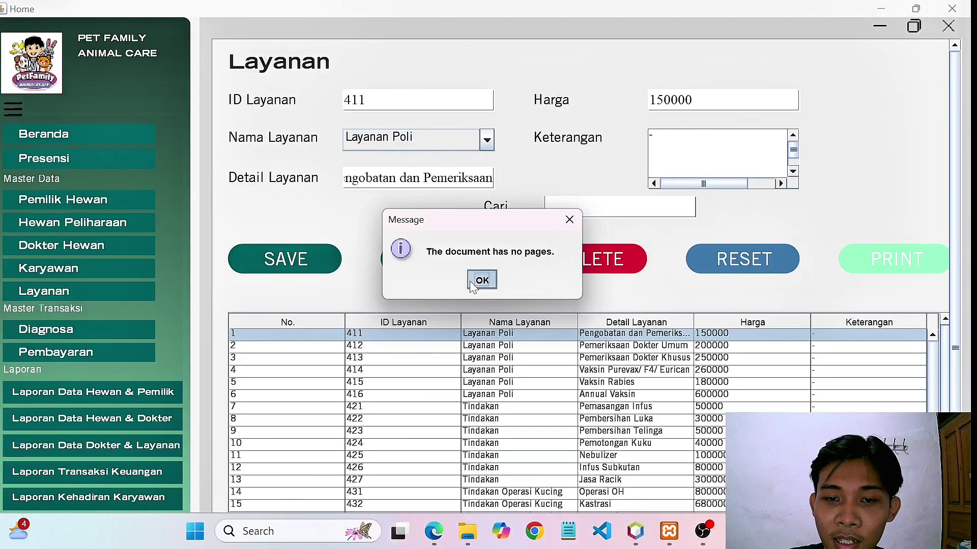
left_click(482, 280)
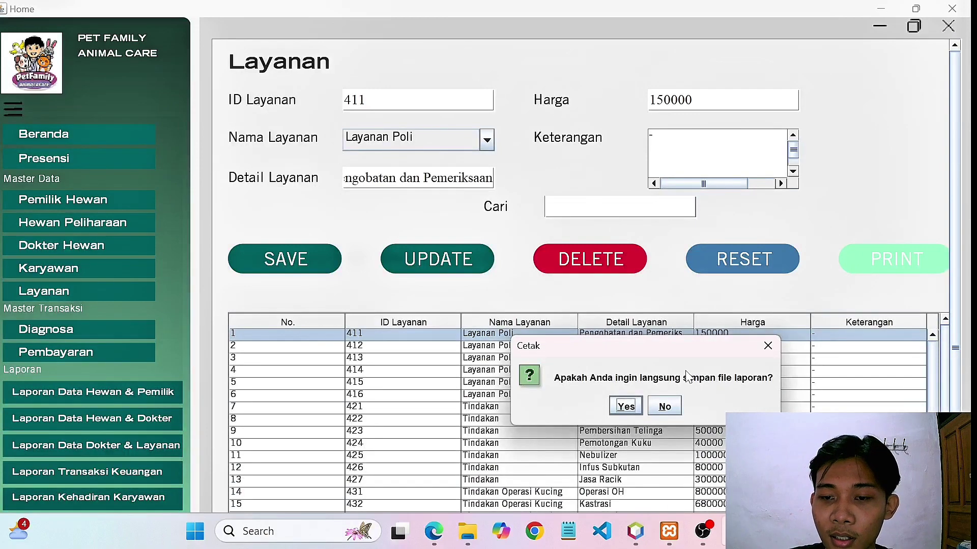
left_click(665, 407)
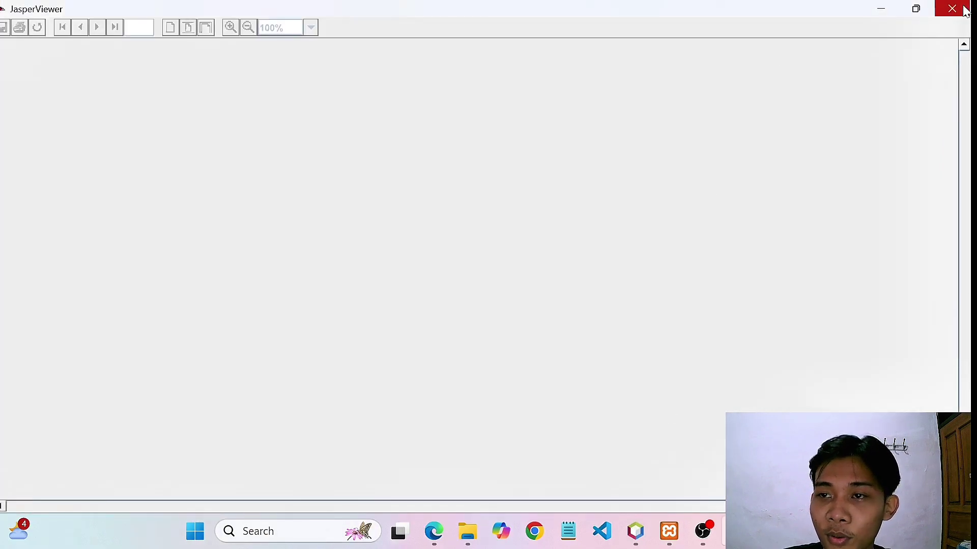
left_click(953, 9)
left_click(554, 209)
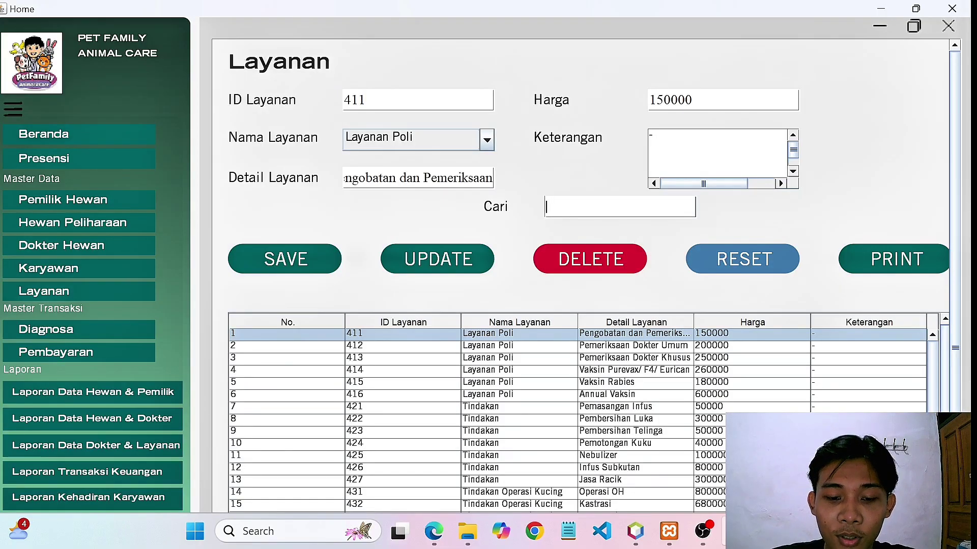
Search 'vaksin' to show services 414–416 and try printing them, which yields an empty report.
type("vak")
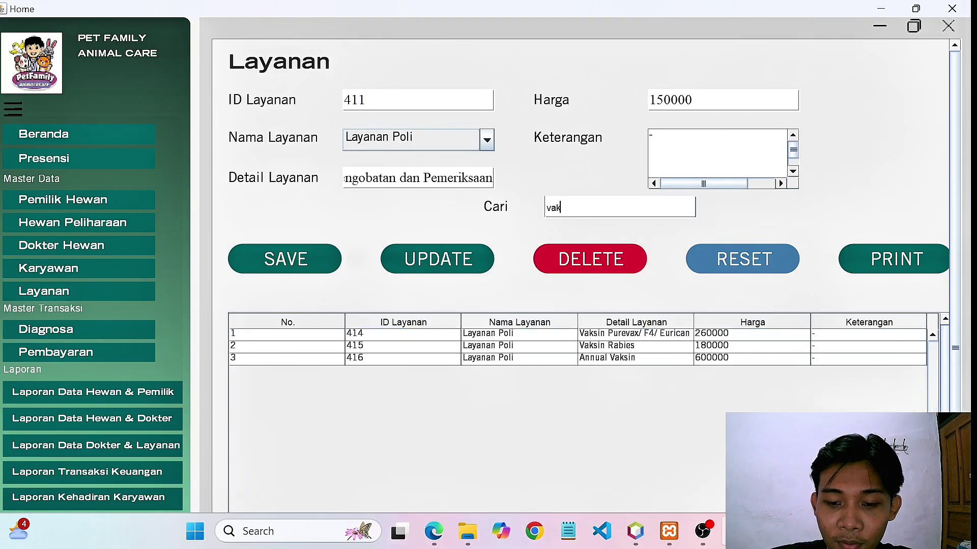
type("sin")
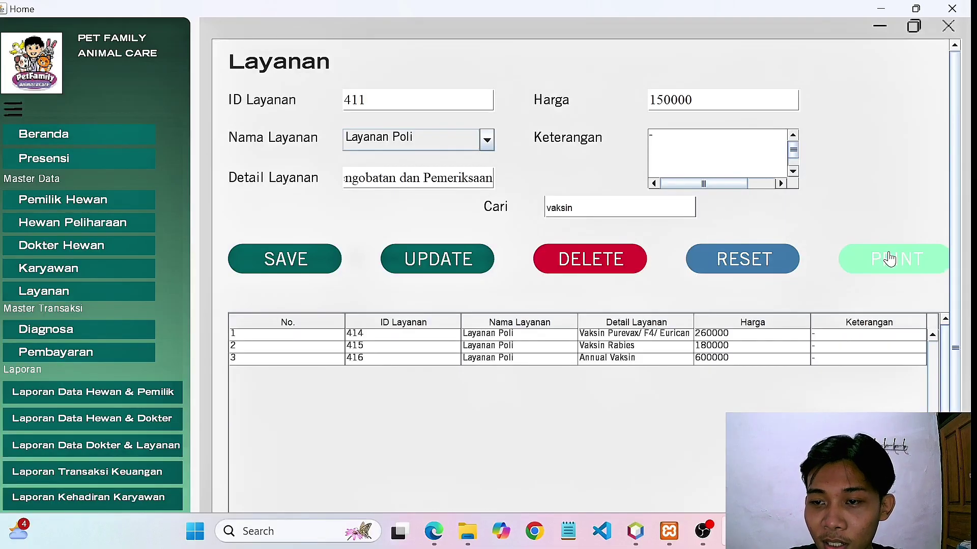
left_click(888, 259)
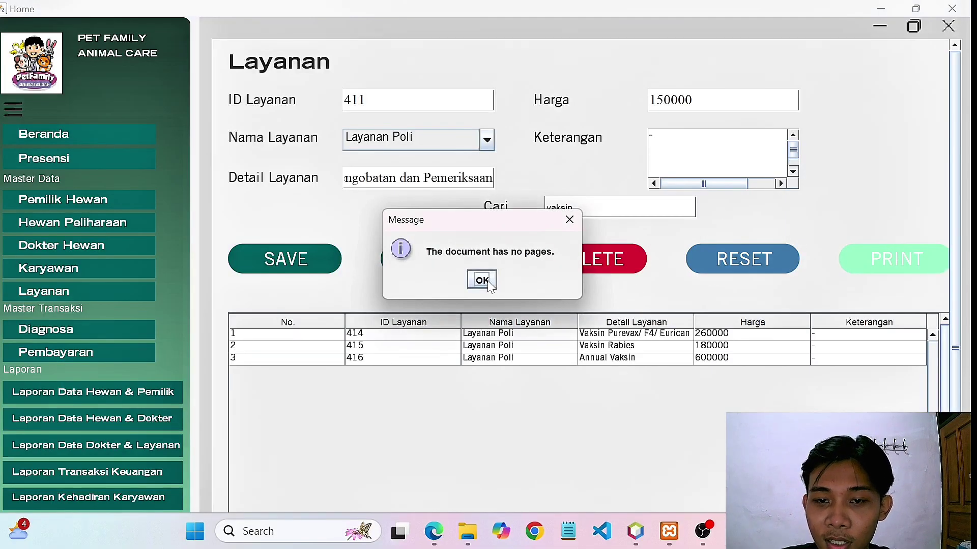
left_click(490, 283)
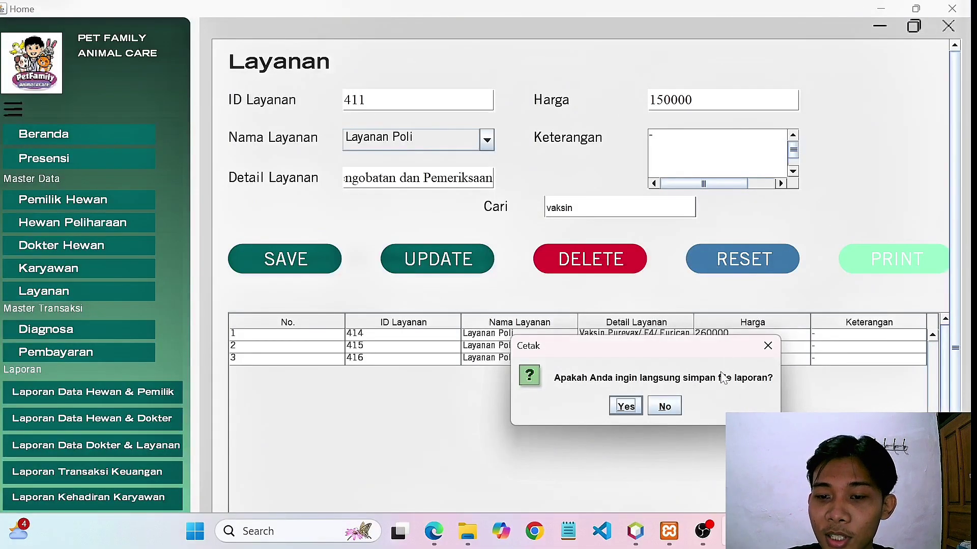
left_click(664, 406)
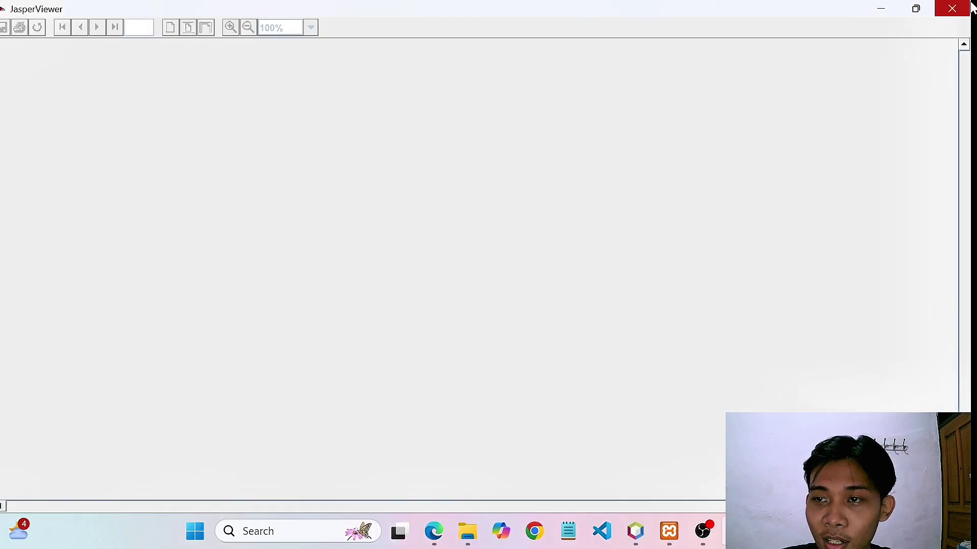
left_click(952, 9)
left_click(574, 208)
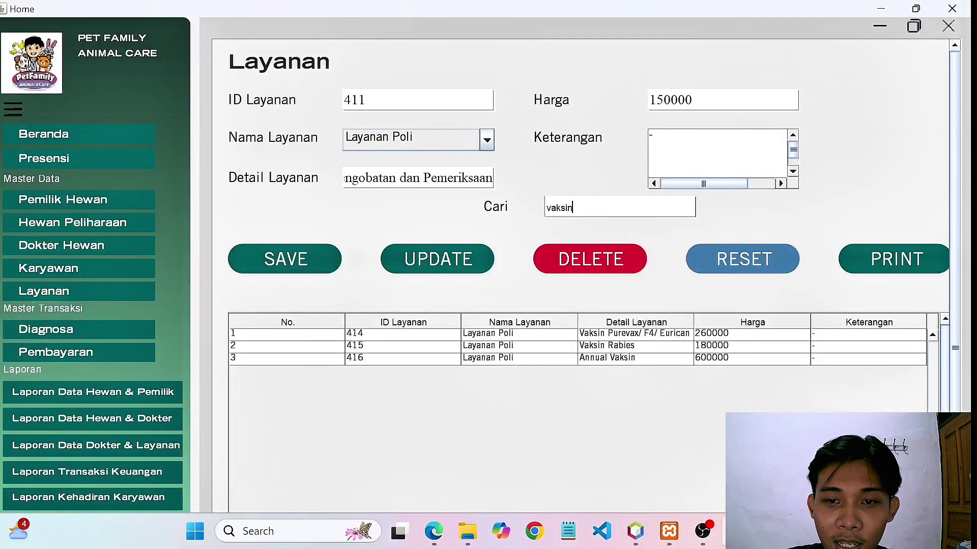
Refine the search to 'vaksin rabies' and preview service 415's Laporan Data Layanan report, then close it.
type("r")
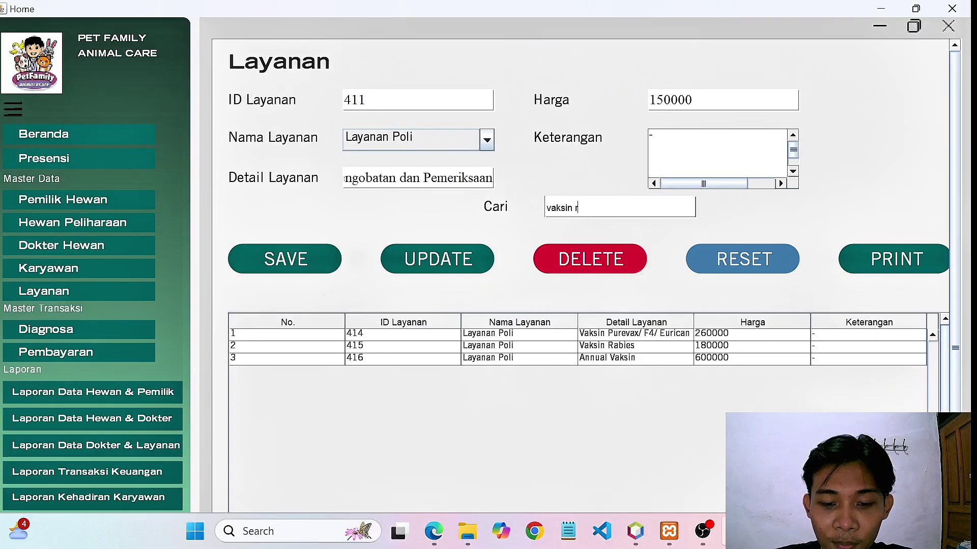
type("abies")
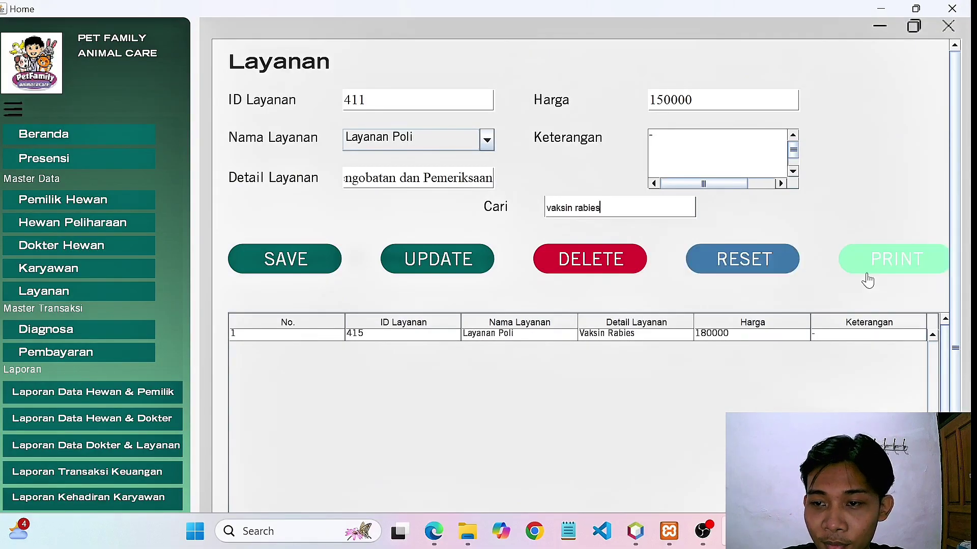
left_click(899, 257)
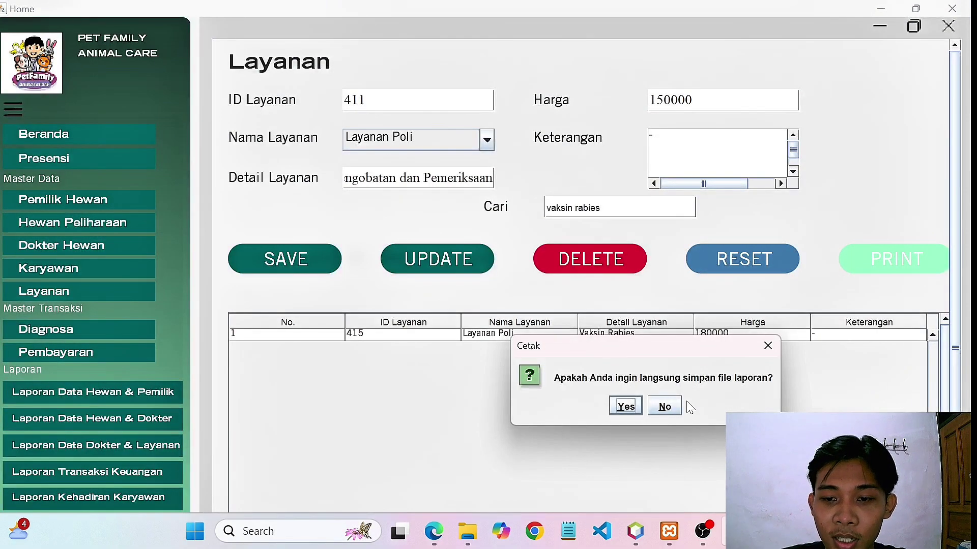
left_click(665, 412)
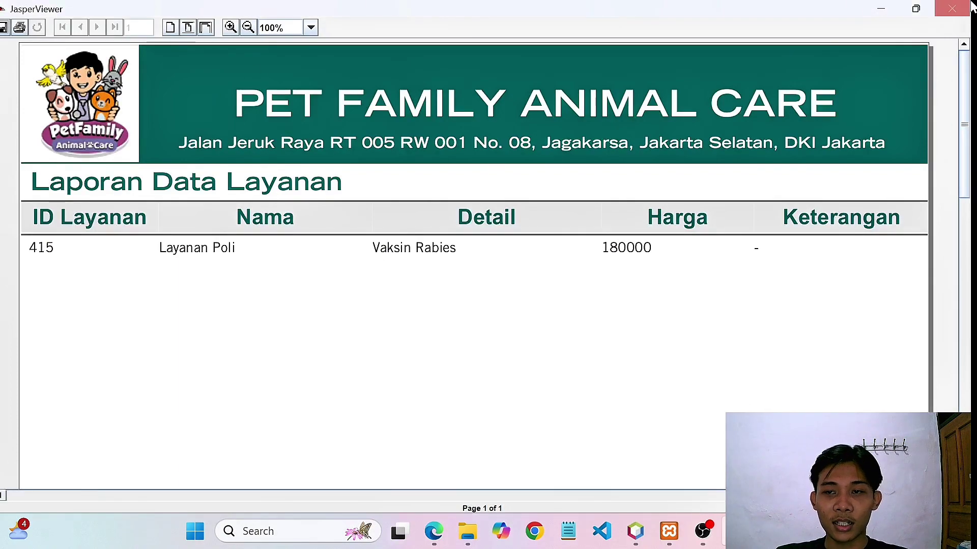
left_click(952, 8)
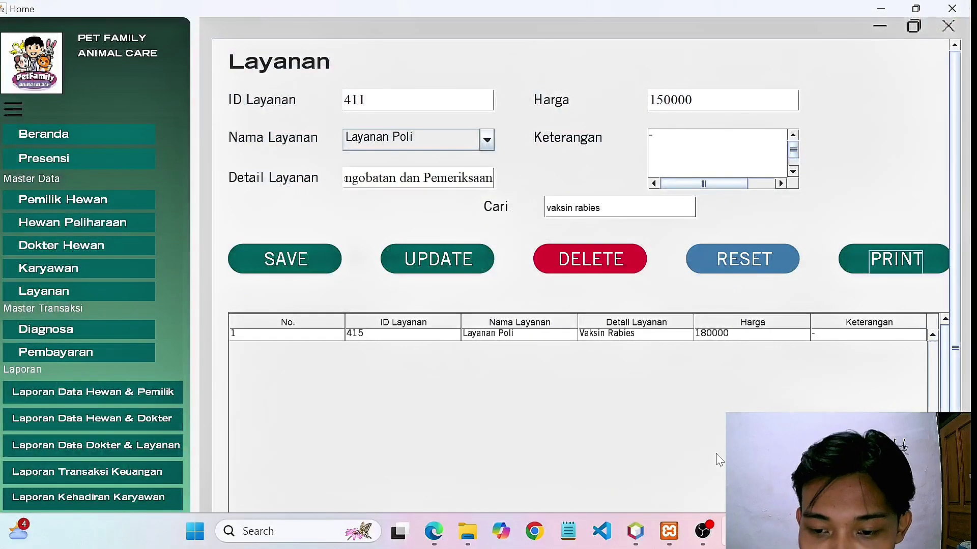
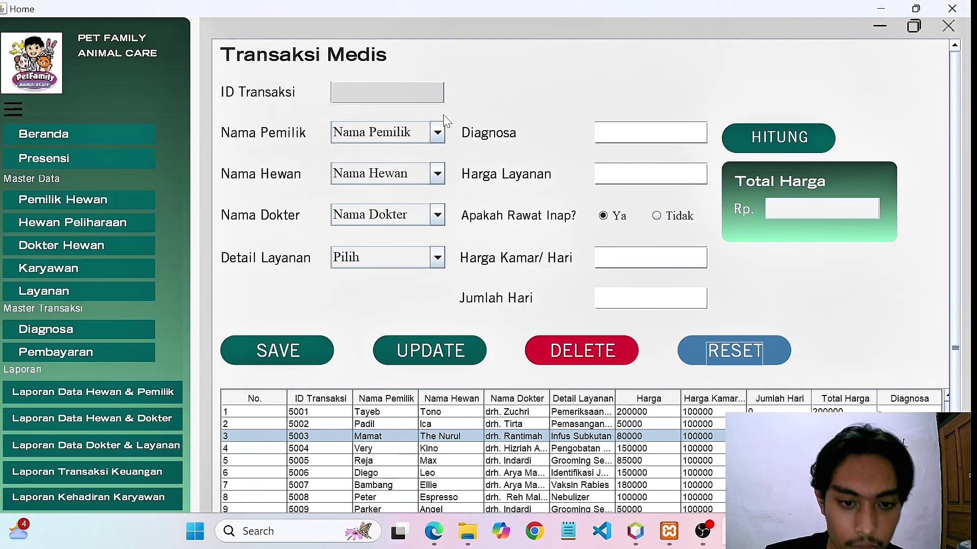
Enter transaction ID 5015 and choose arnold as the pet owner.
left_click(387, 93)
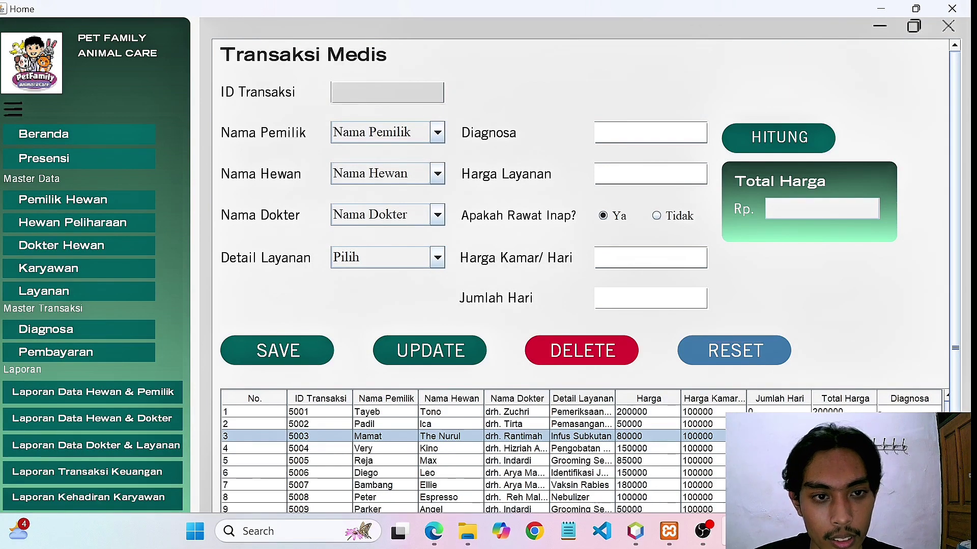
type("5015")
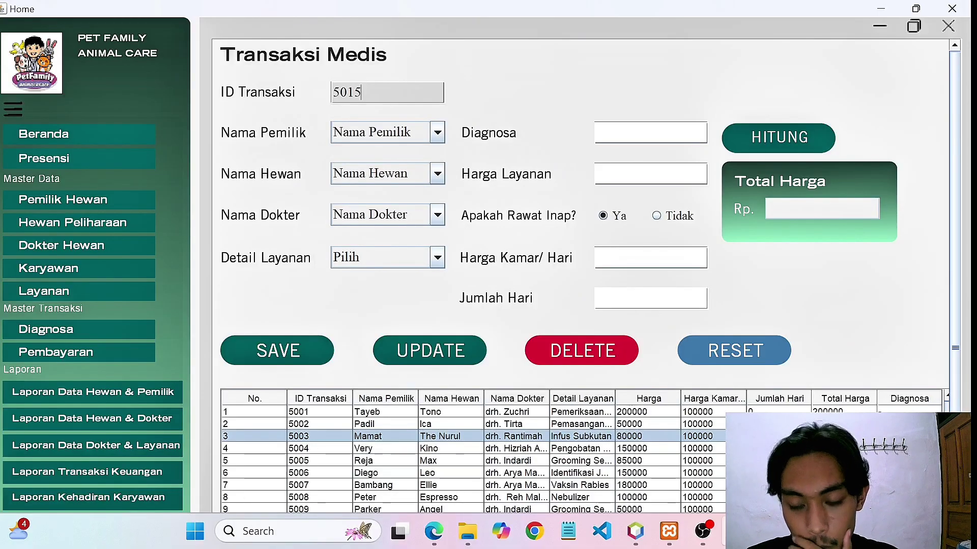
left_click(437, 132)
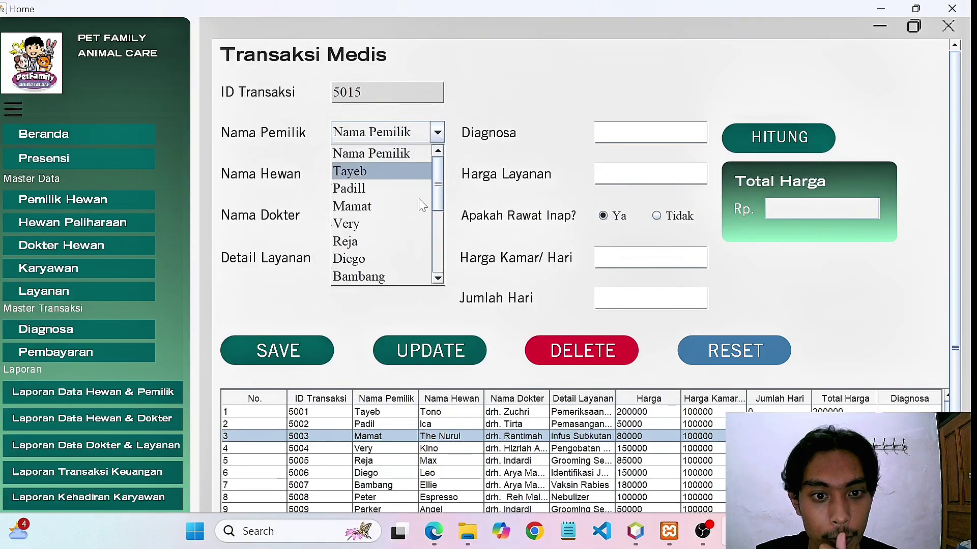
scroll(410, 249, "down", 3)
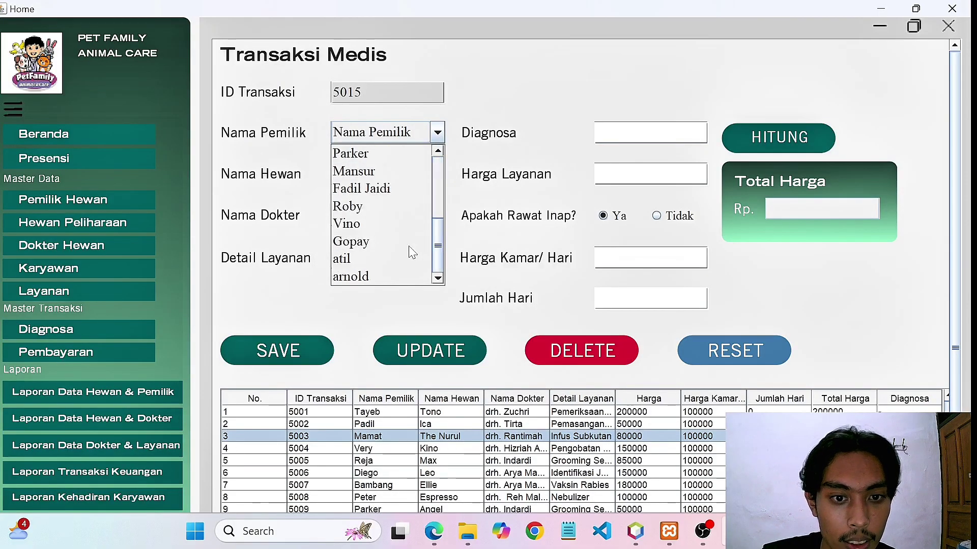
left_click(390, 275)
Choose pet Verry, doctor drh. Tirta and the Vaksin Rabies service.
left_click(437, 174)
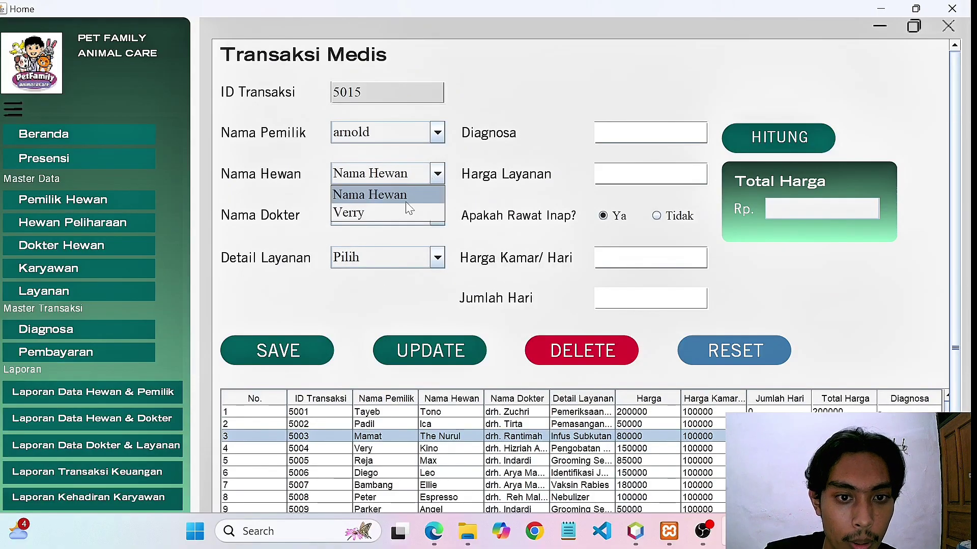
left_click(398, 213)
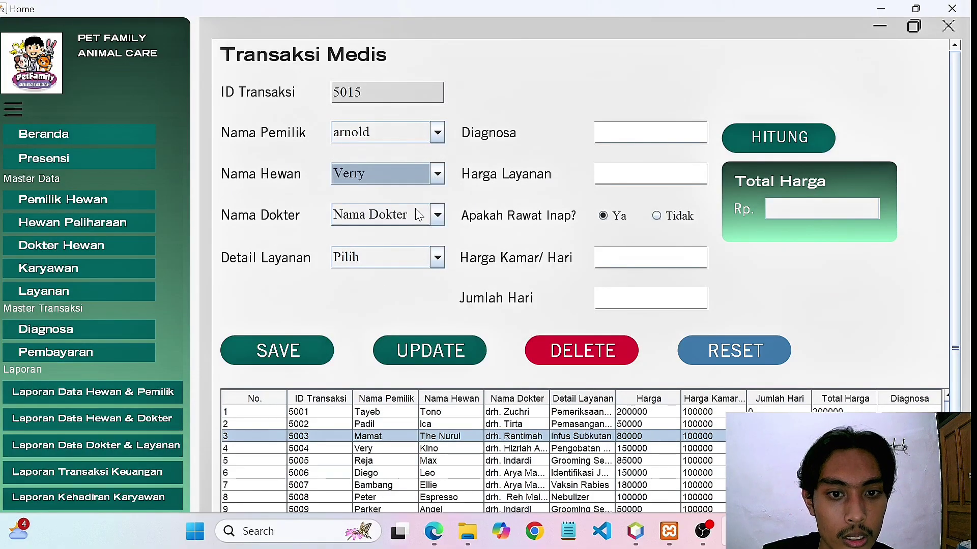
left_click(416, 215)
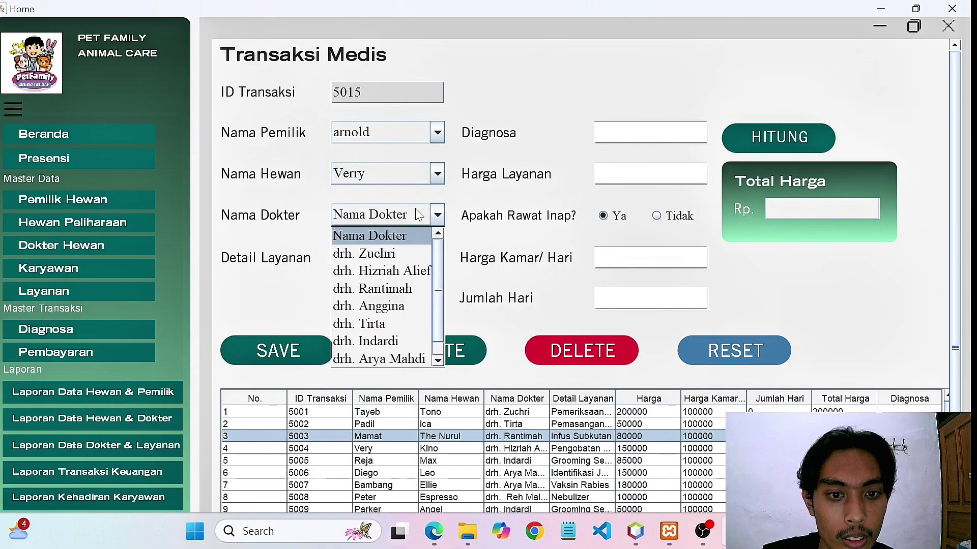
left_click(387, 325)
left_click(415, 258)
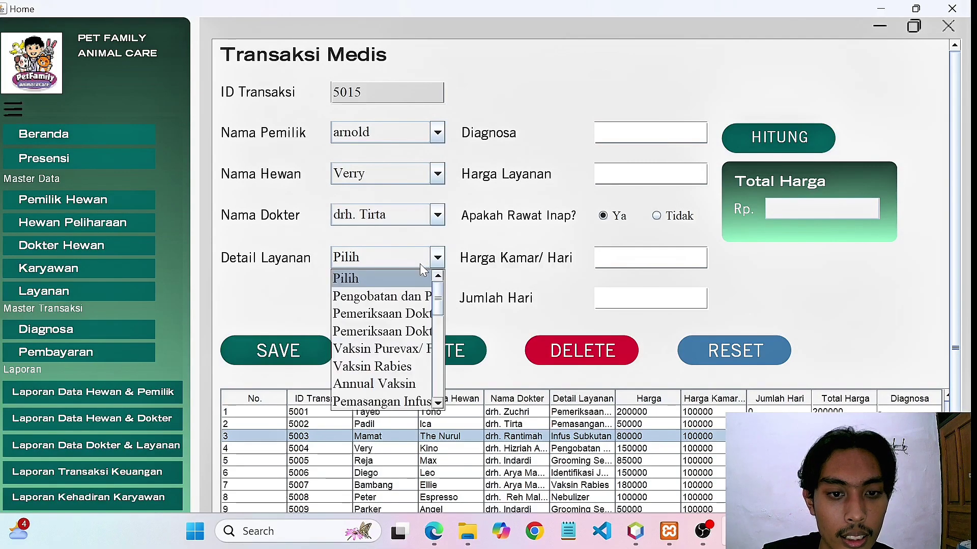
left_click(390, 367)
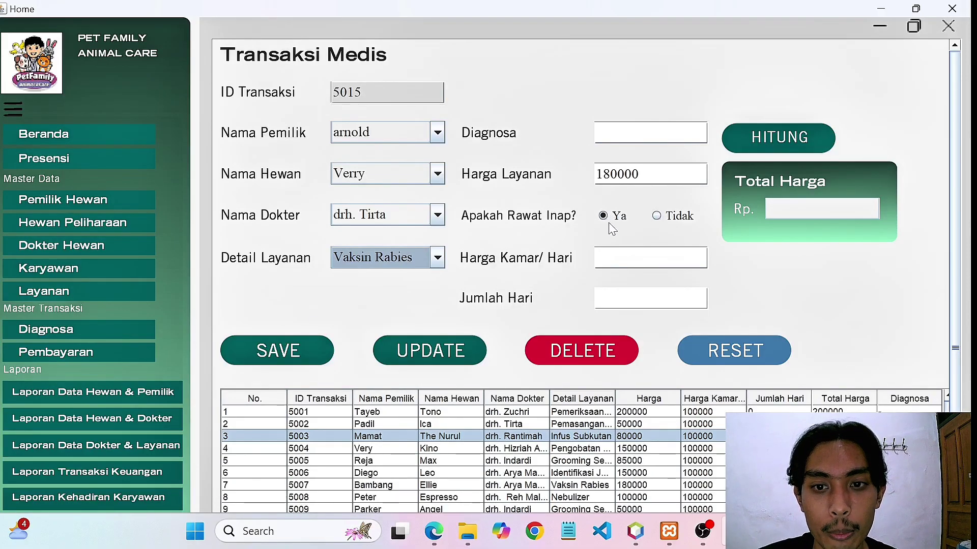
Keep the inpatient stay at 100000 per day for 2 days, compute 380000, and attempt saving.
left_click(657, 216)
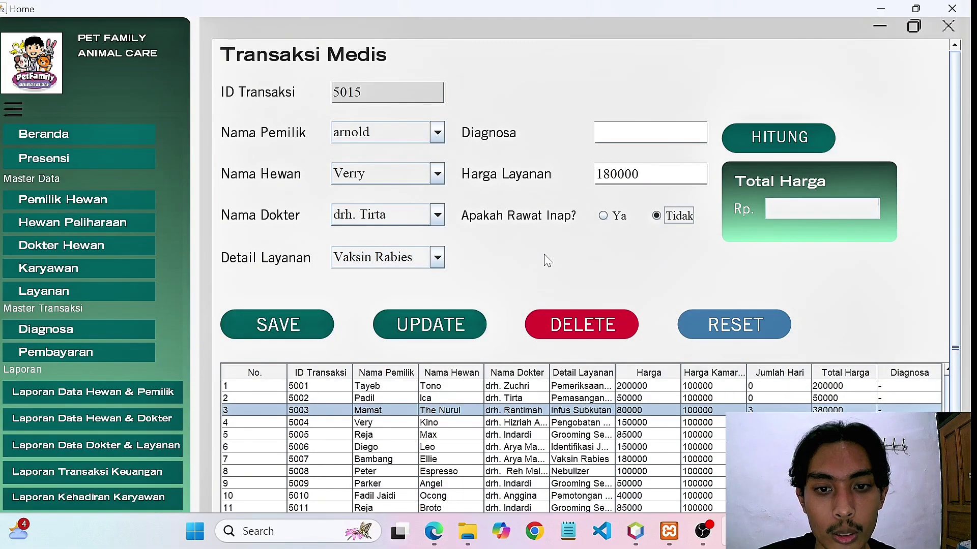
left_click(605, 218)
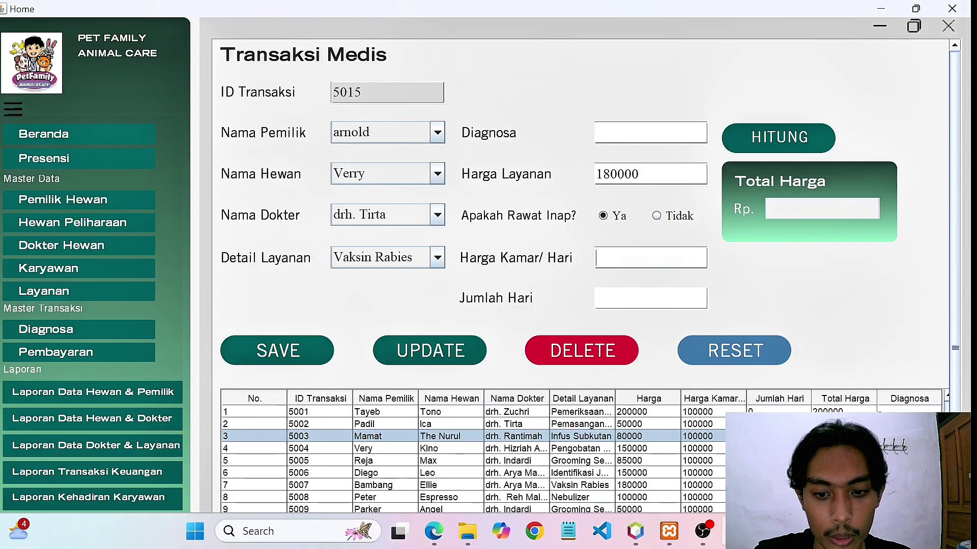
type("100000")
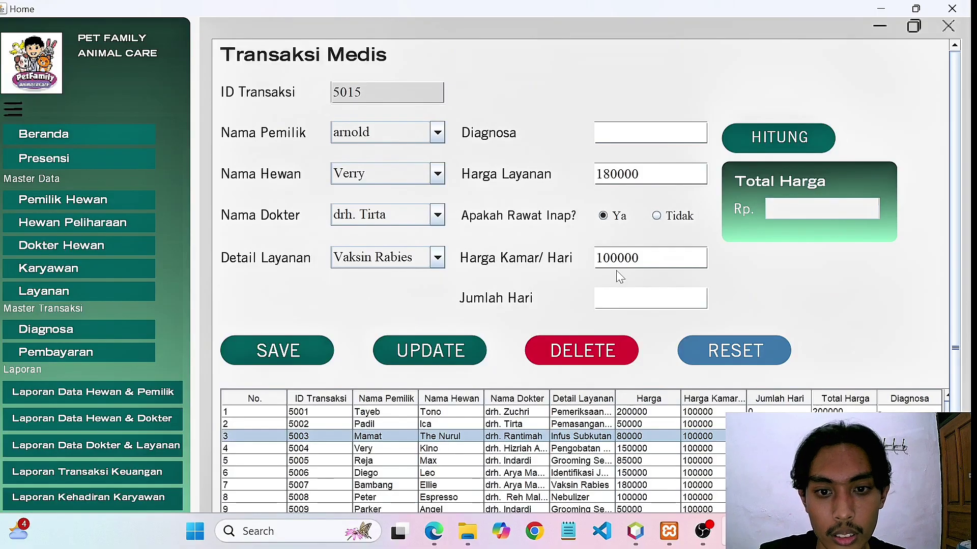
key("Tab")
type("2")
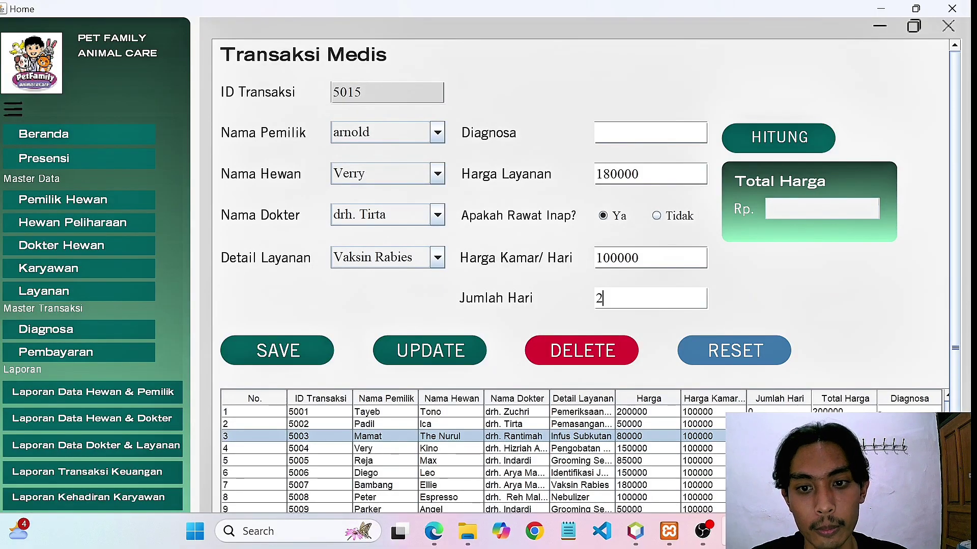
left_click(778, 137)
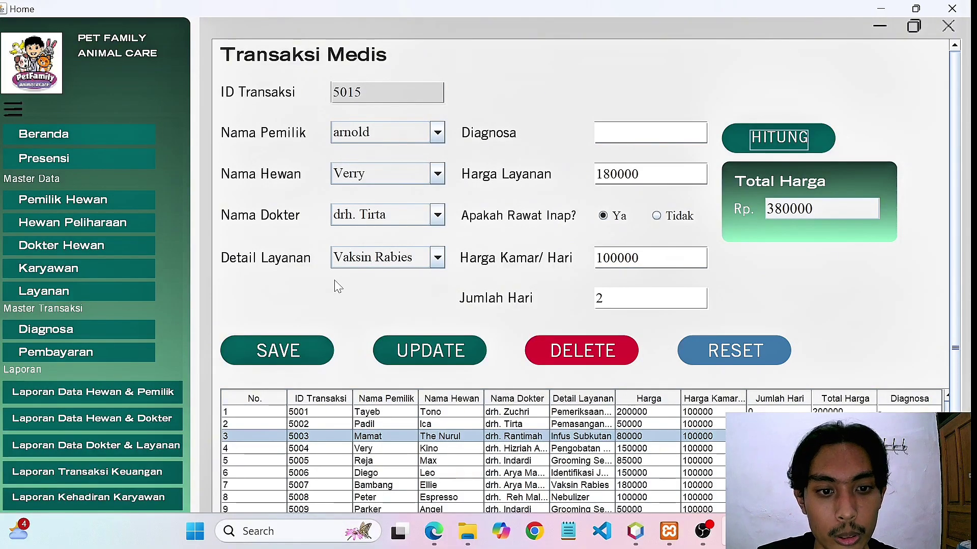
left_click(281, 353)
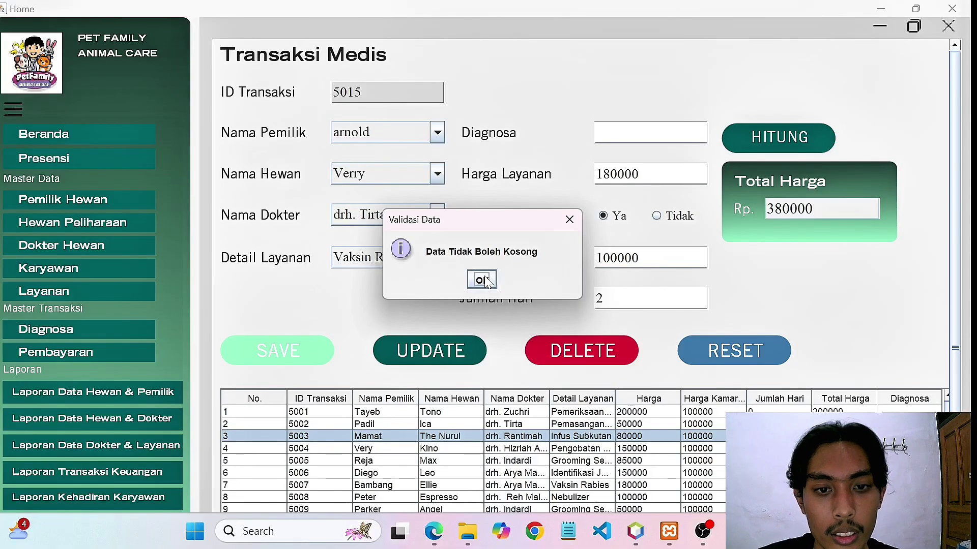
After the empty-data warning, enter diagnosis 'sakit kulit' and save transaction 5015.
left_click(482, 280)
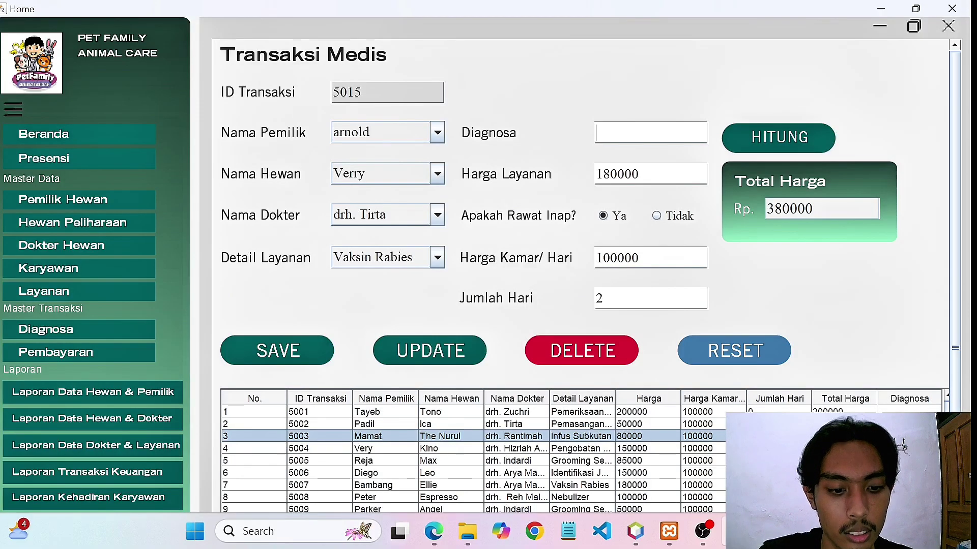
type("sakit")
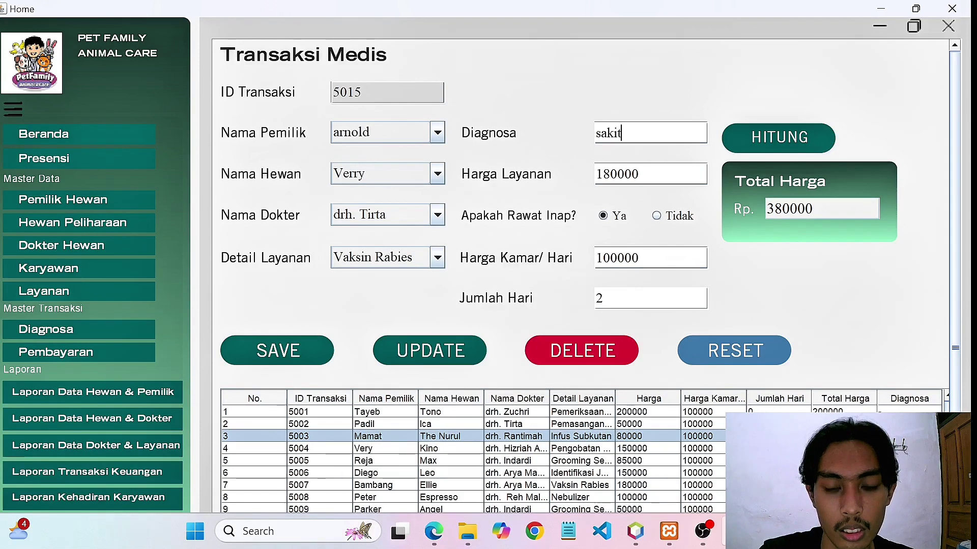
type(" k")
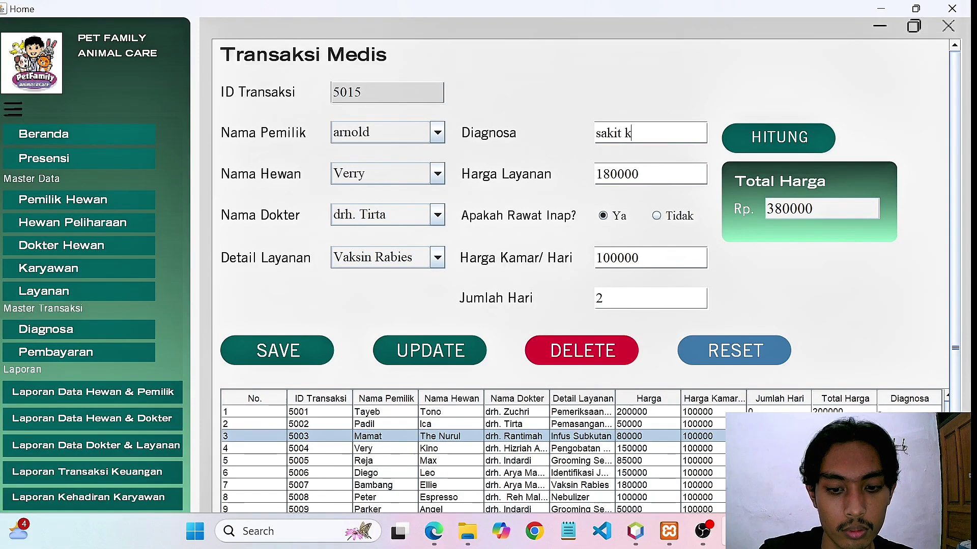
type("ulit")
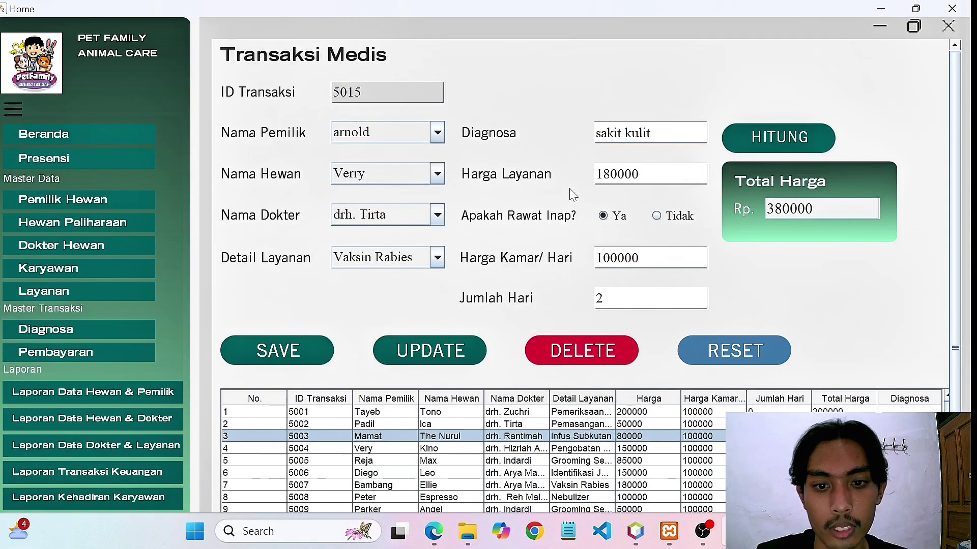
left_click(294, 358)
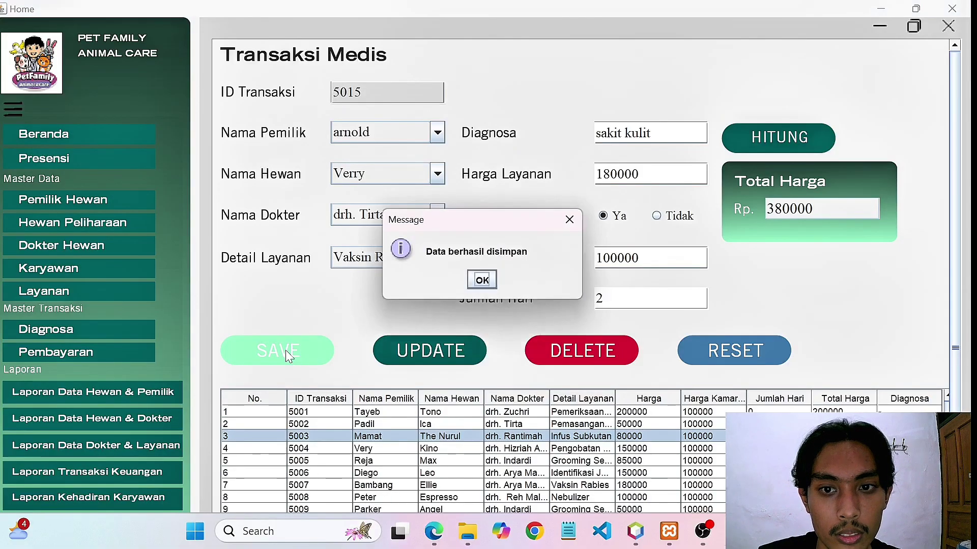
left_click(482, 280)
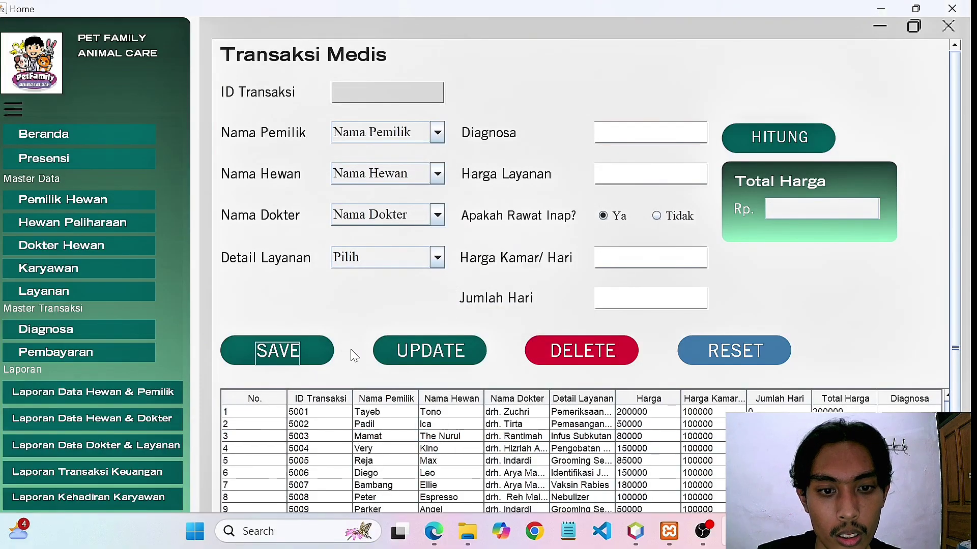
Find the 5015 arnold row in the transaction table and reload it into the form.
scroll(356, 361, "down", 1)
scroll(360, 361, "down", 5)
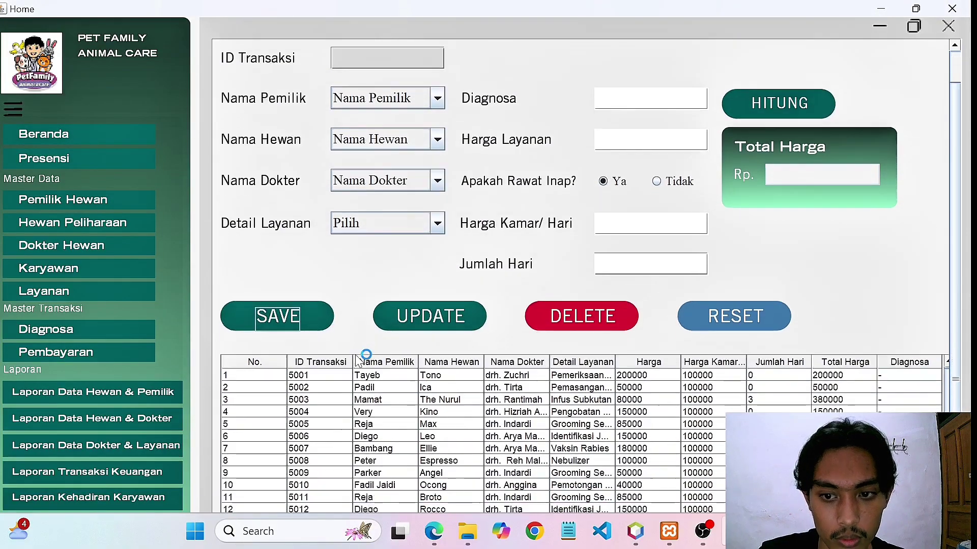
scroll(357, 361, "up", 1)
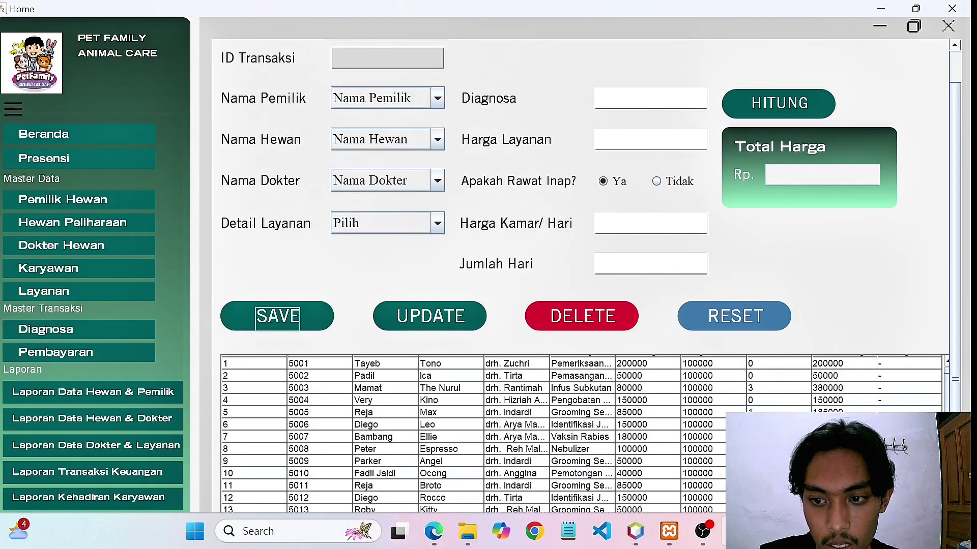
scroll(357, 361, "down", 8)
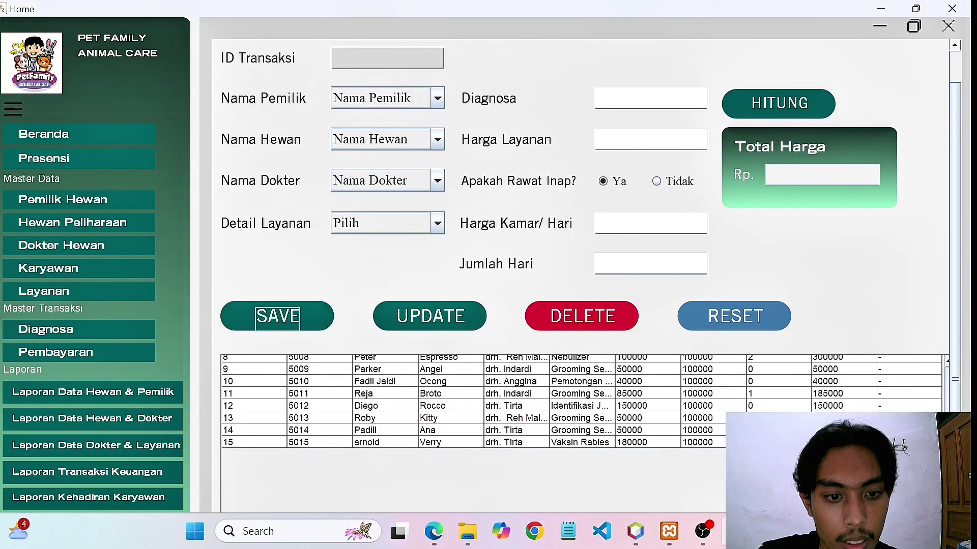
scroll(581, 405, "up", 1)
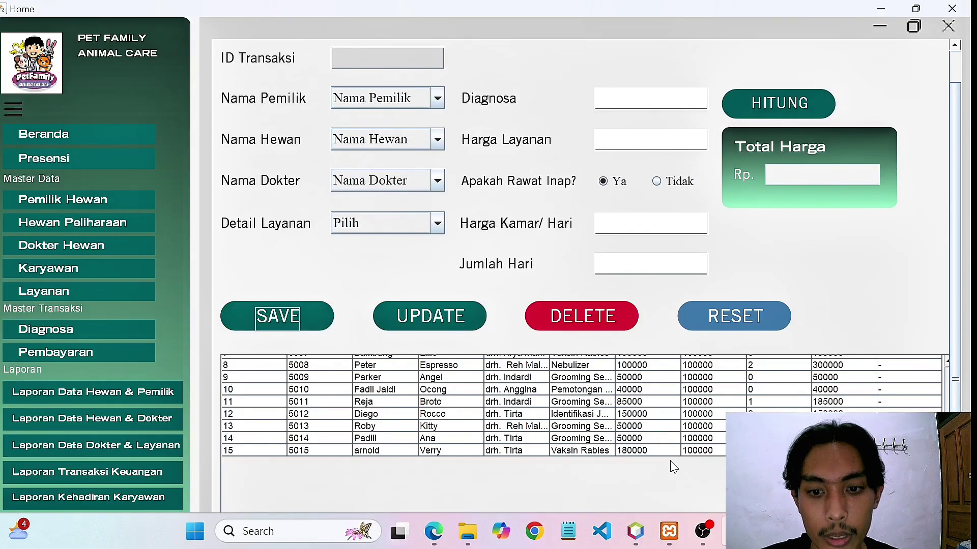
left_click(660, 451)
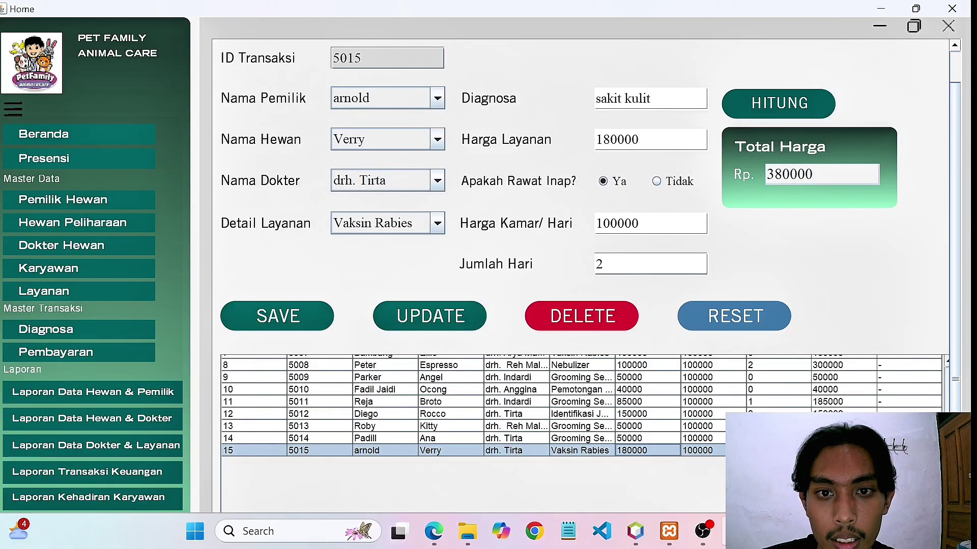
Change transaction 5015's diagnosis from 'sakit kulit' to '-' and update the record.
left_click(650, 99)
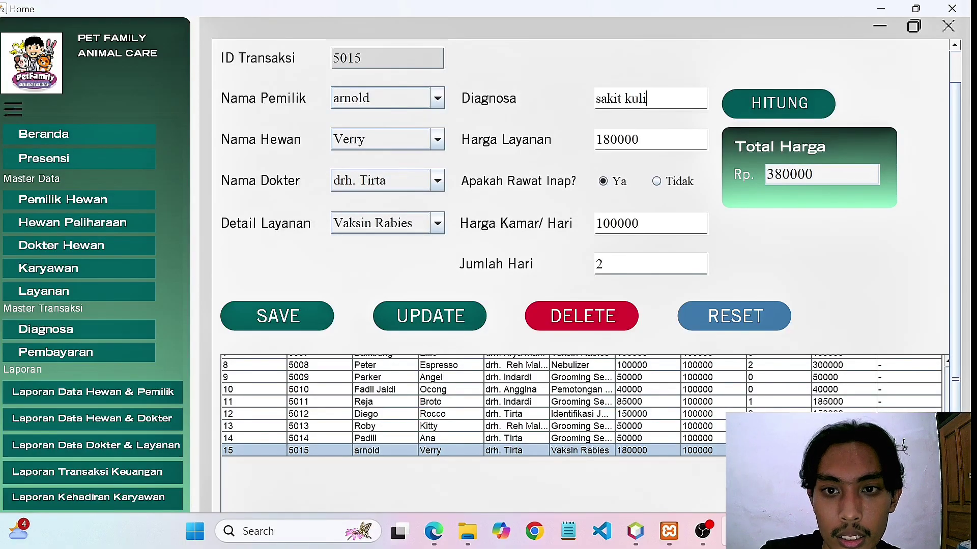
key("BackSpace")
key("BackSpace")
key("BackSpace")
key("BackSpace")
key("BackSpace")
key("BackSpace")
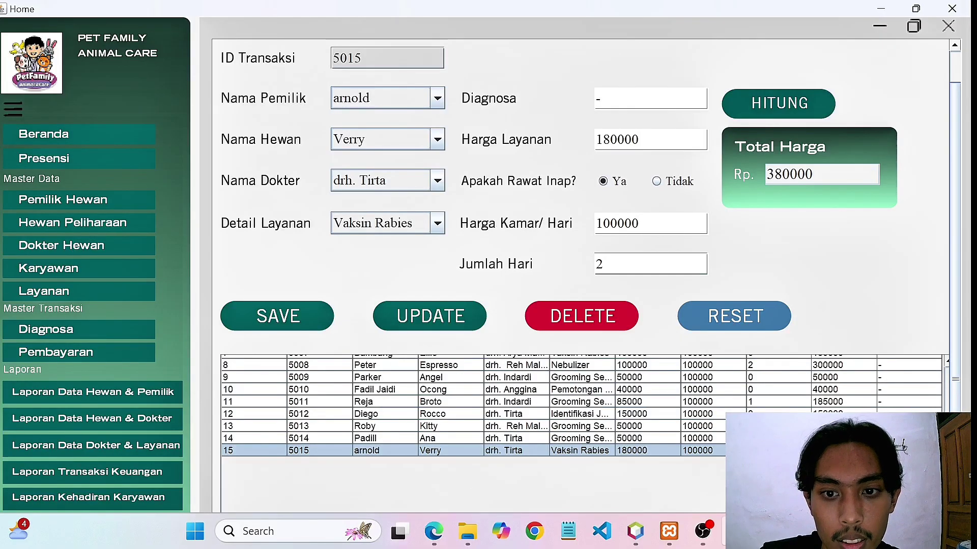
left_click(429, 315)
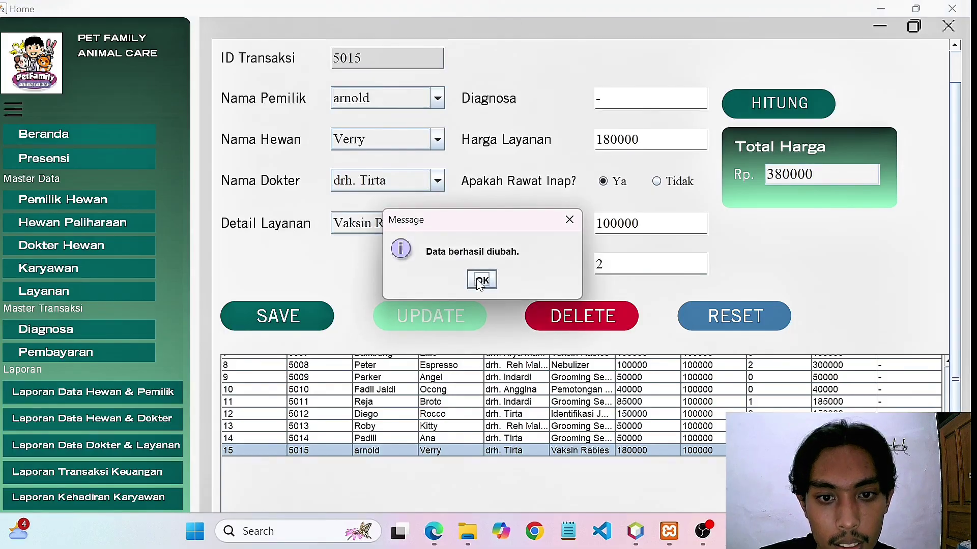
left_click(480, 280)
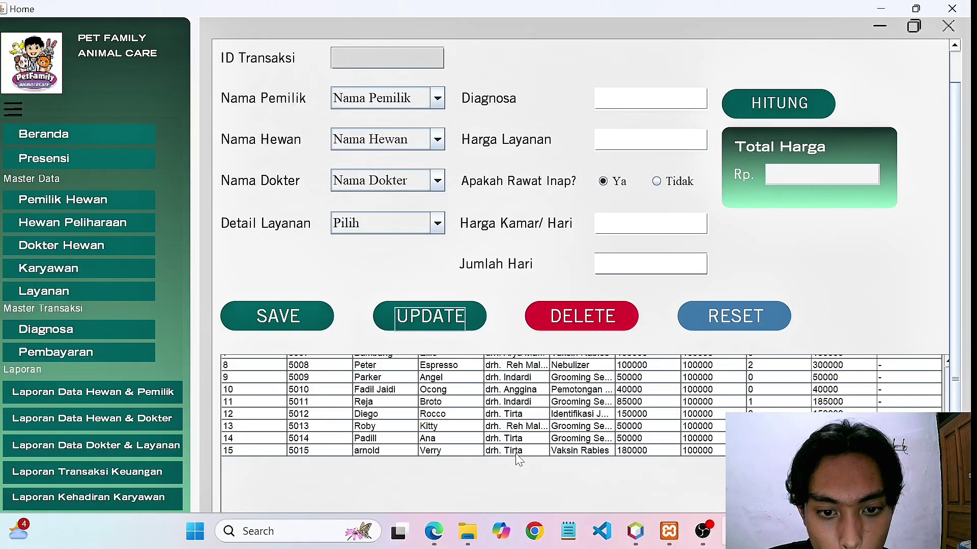
Delete transaction 5014, then load 5012 and reset the form to its defaults.
left_click(520, 438)
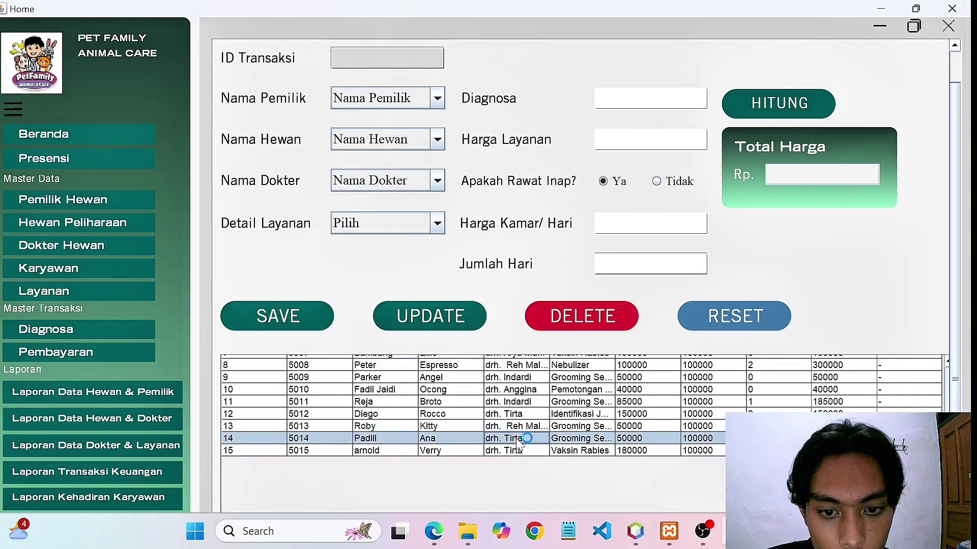
left_click(580, 318)
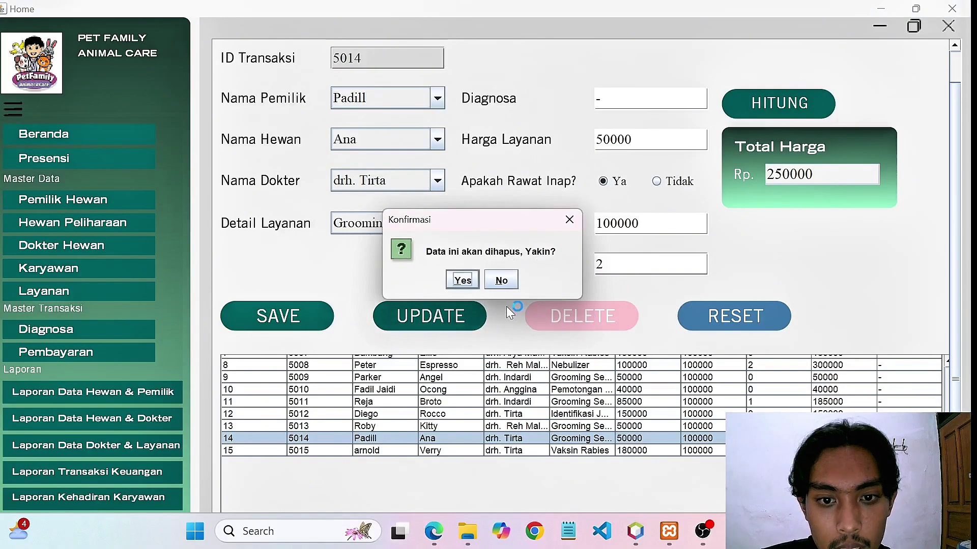
left_click(464, 280)
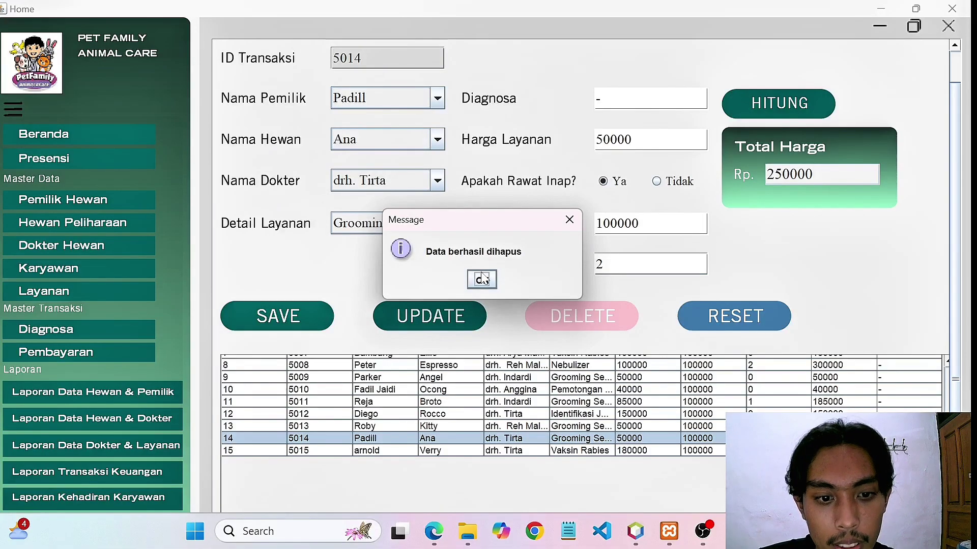
left_click(484, 283)
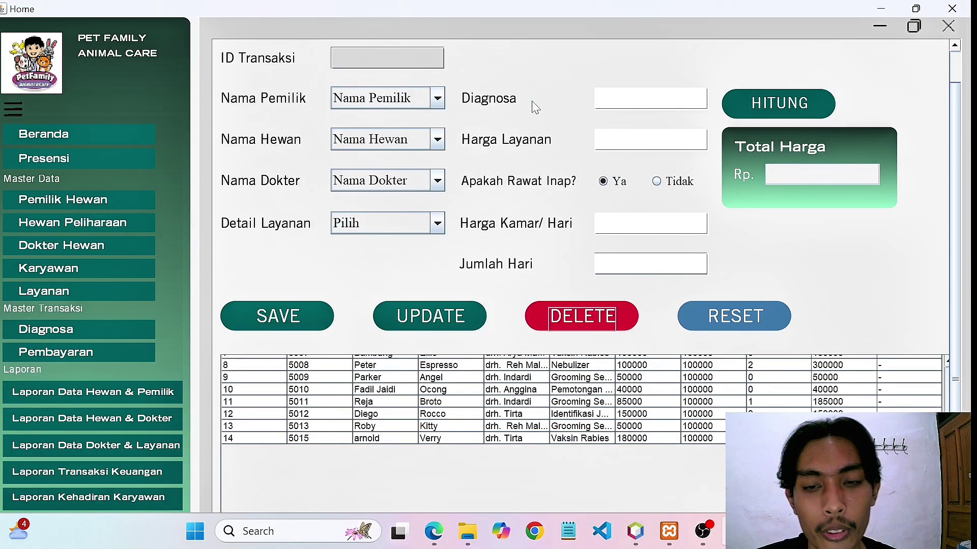
left_click(467, 415)
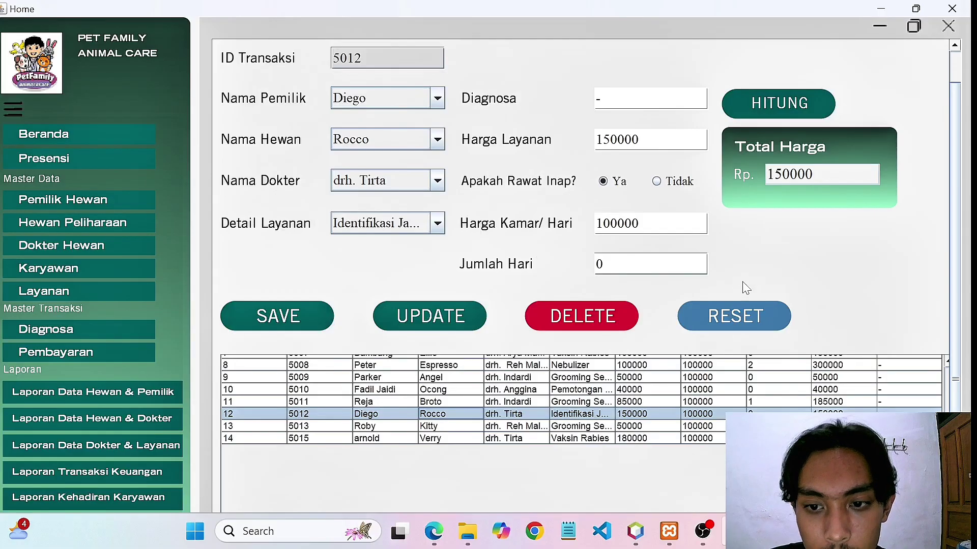
left_click(721, 328)
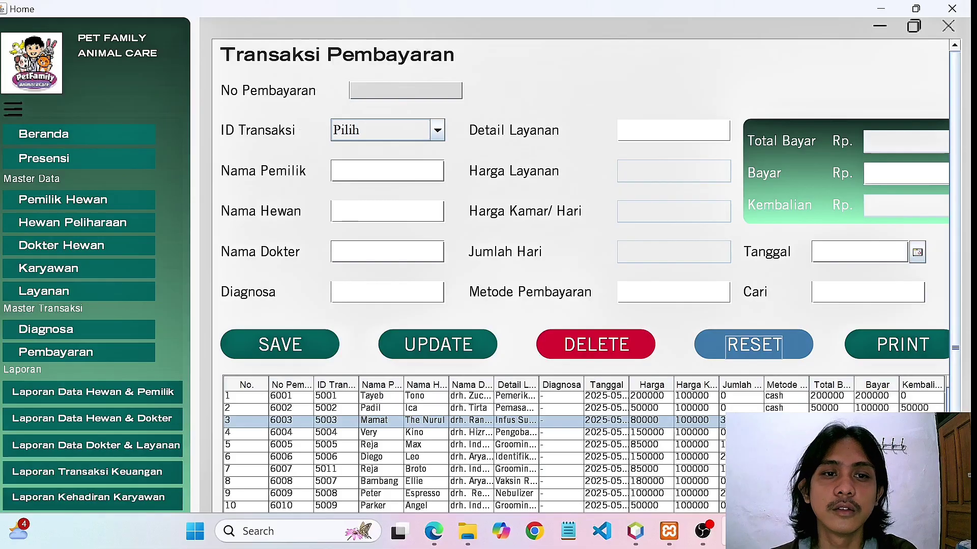
Enter payment number 6016 and link it to transaction 5015.
left_click(417, 91)
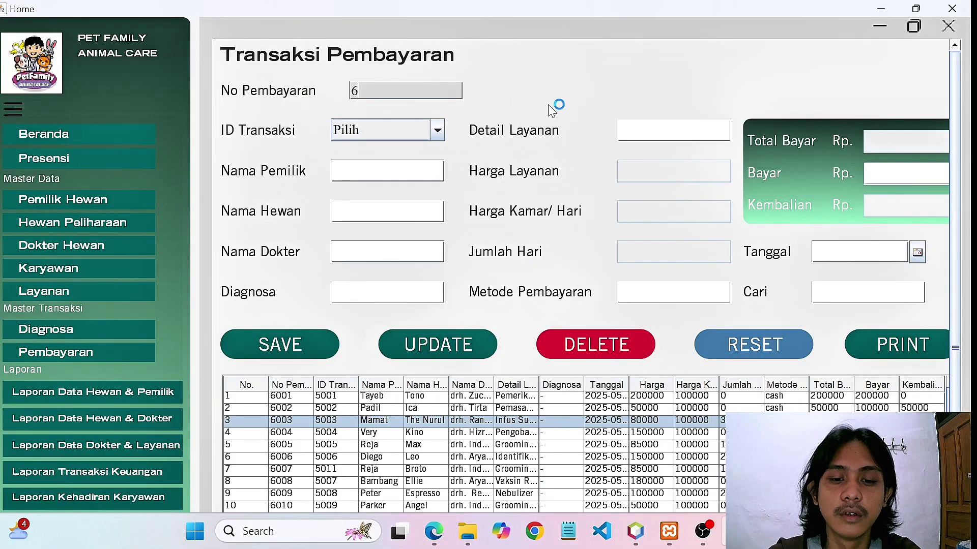
type("6016")
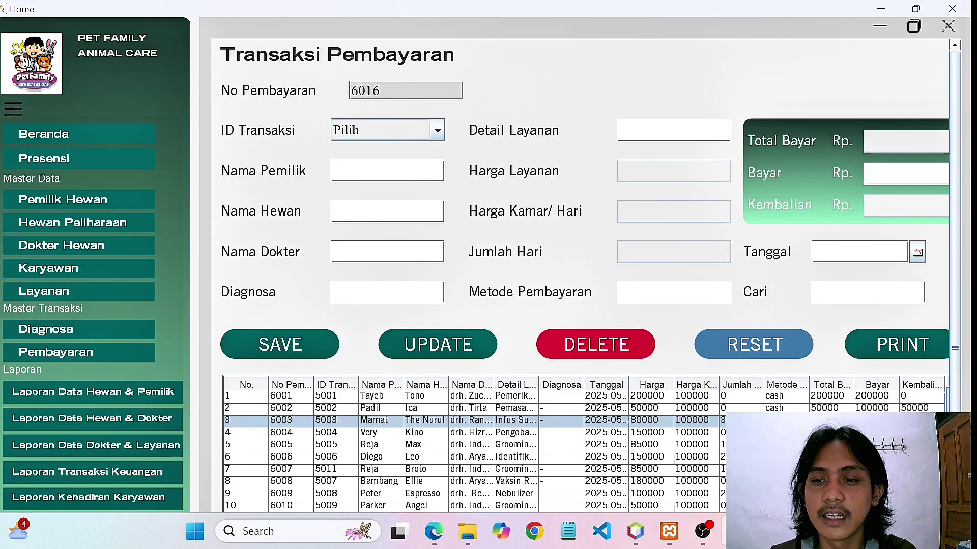
scroll(583, 442, "down", 3)
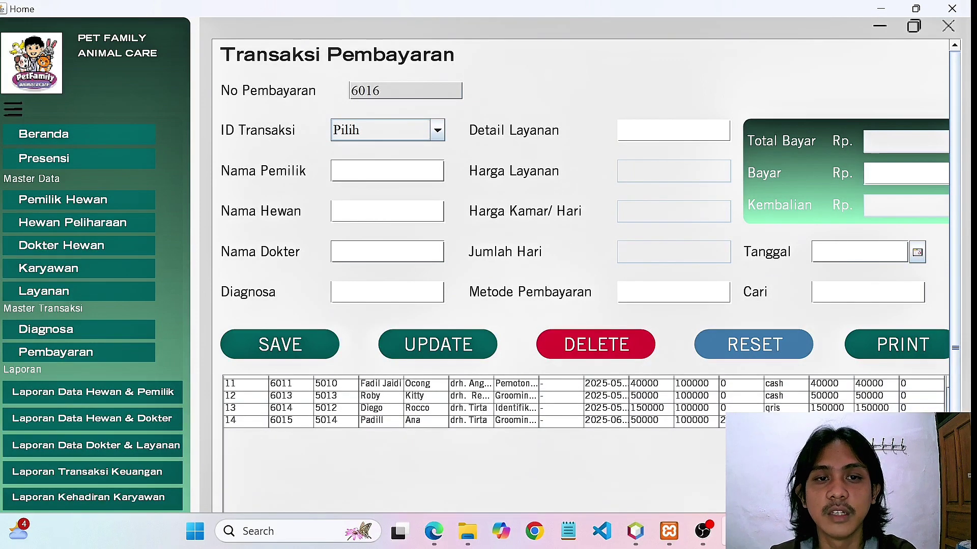
scroll(915, 447, "up", 3)
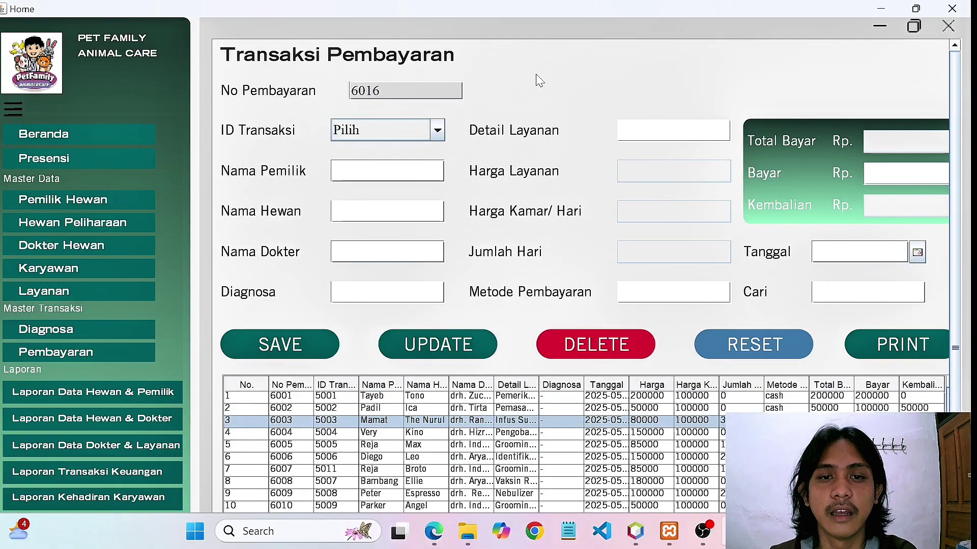
left_click(437, 130)
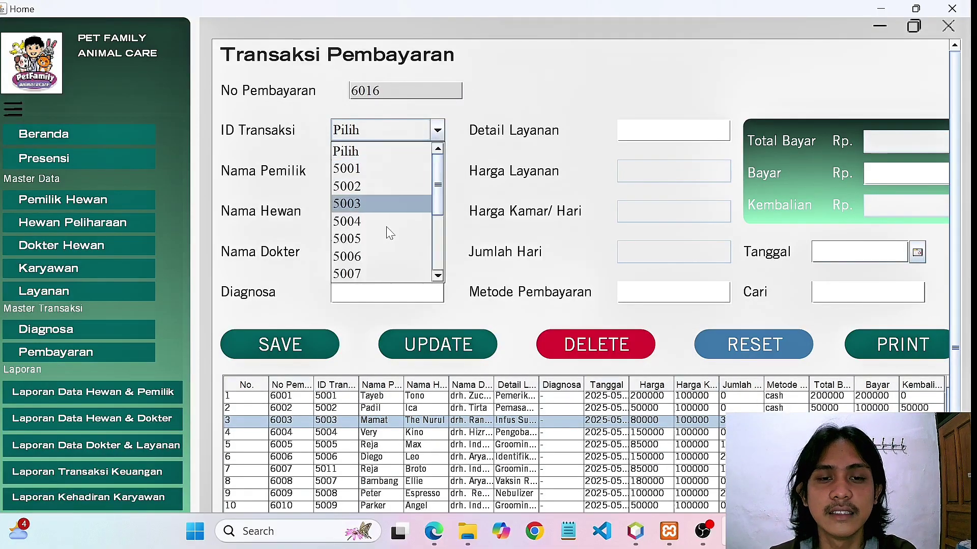
scroll(385, 231, "down", 3)
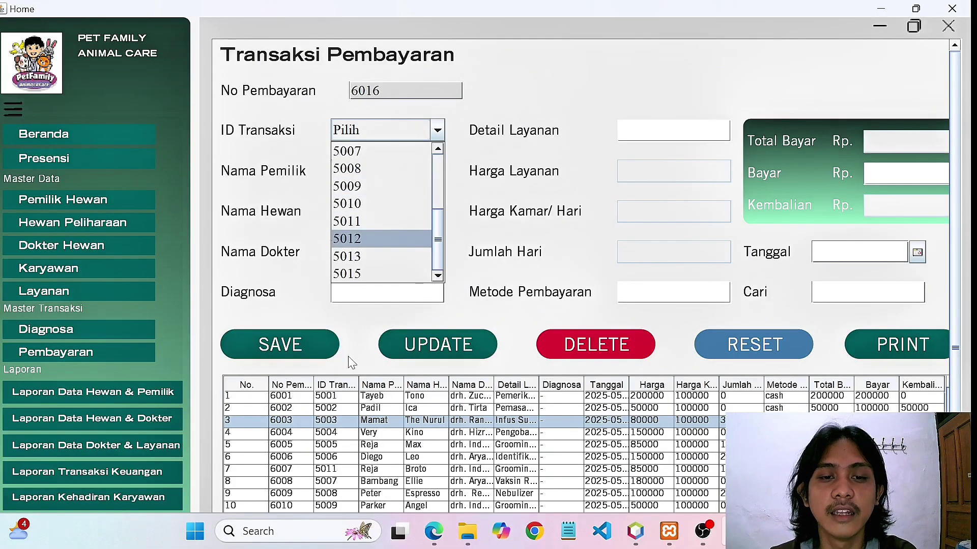
left_click(376, 275)
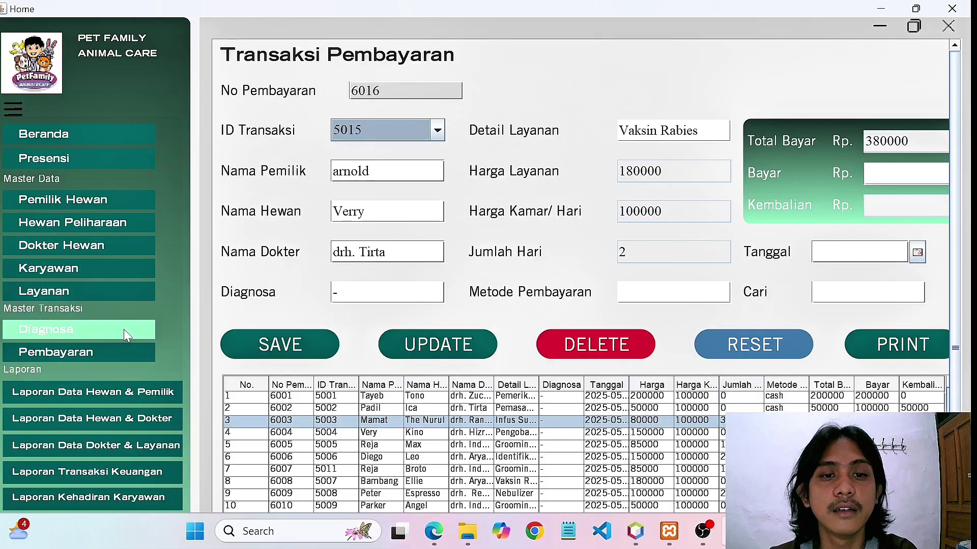
left_click(386, 125)
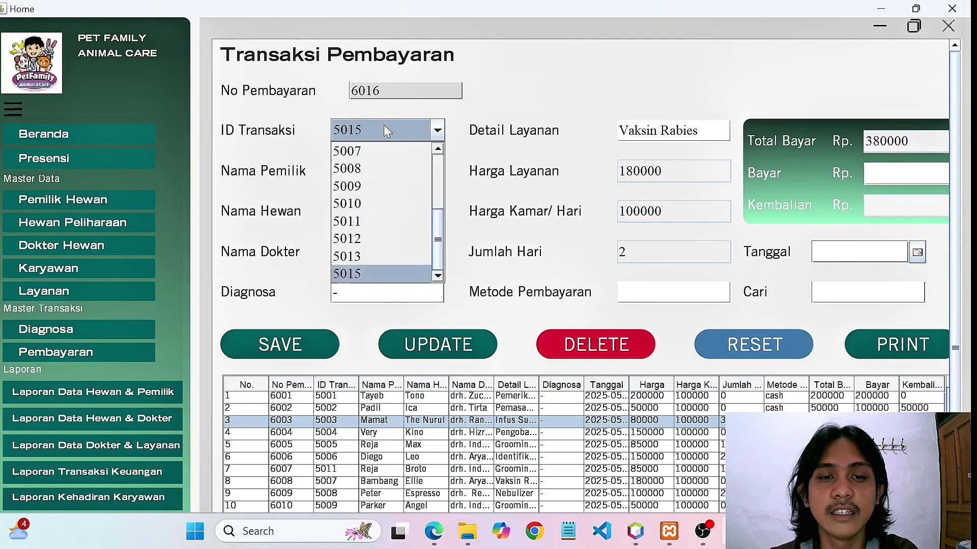
left_click(372, 271)
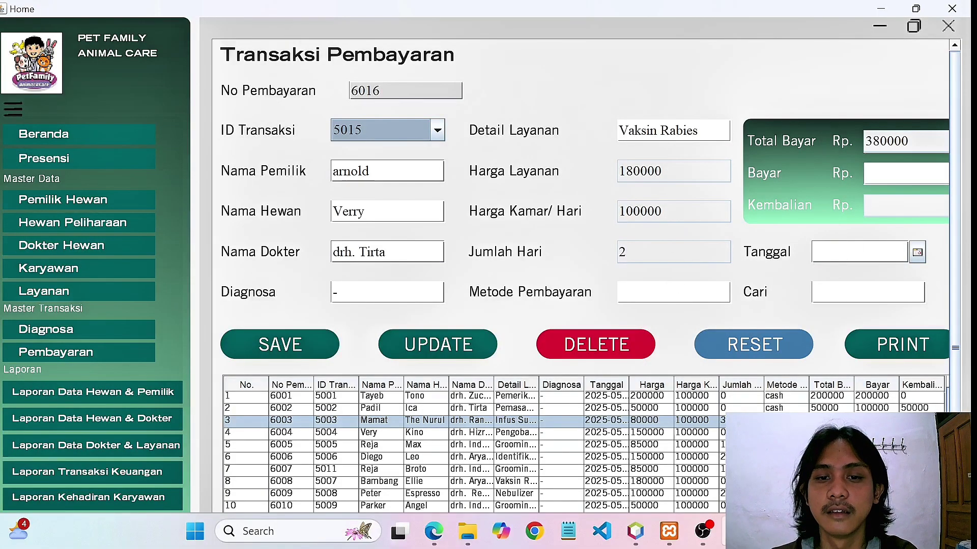
Set payment method 'cash' and paid amount 400000, giving 20000 change.
left_click(673, 292)
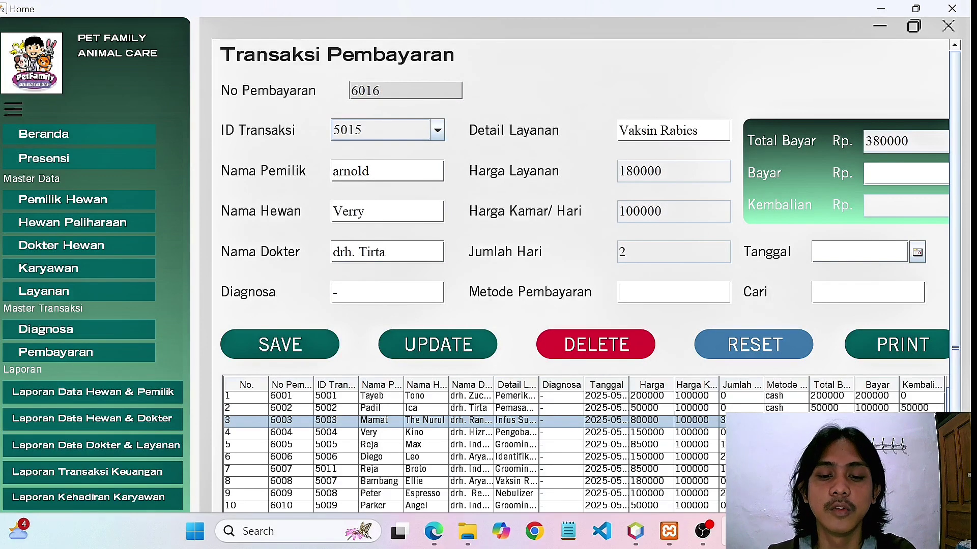
type("cash")
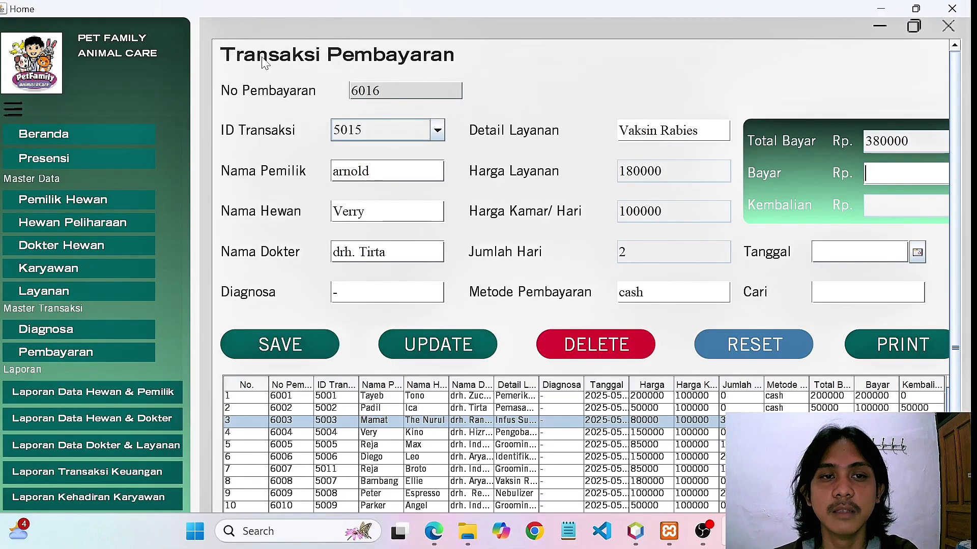
left_click(875, 174)
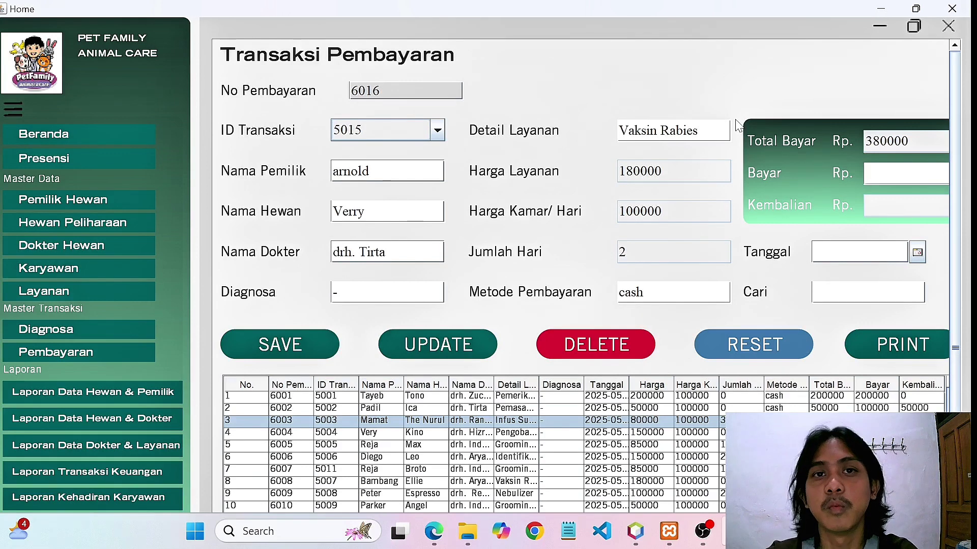
type("400000")
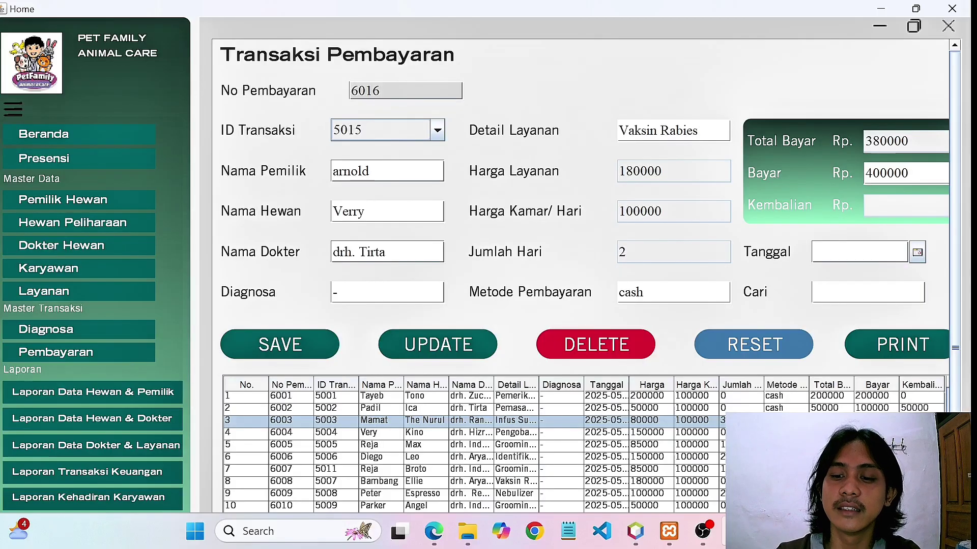
key("Return")
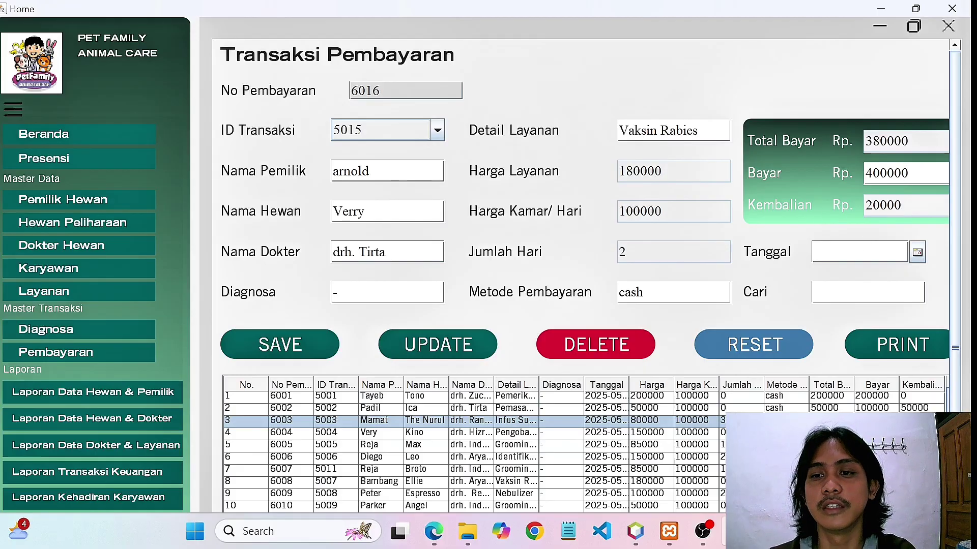
Date payment 6016 Jun 18, 2025 and save it to the payments list.
left_click(918, 253)
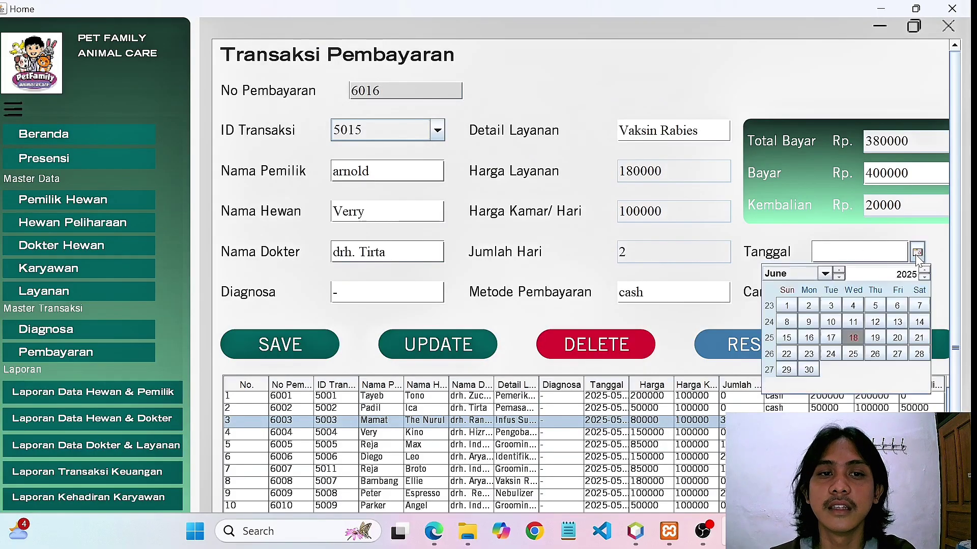
left_click(852, 337)
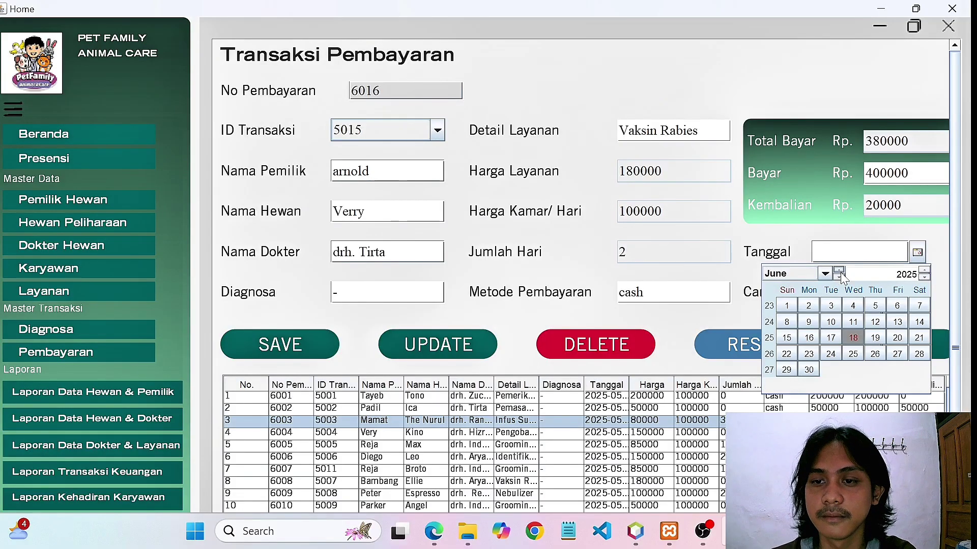
left_click(852, 339)
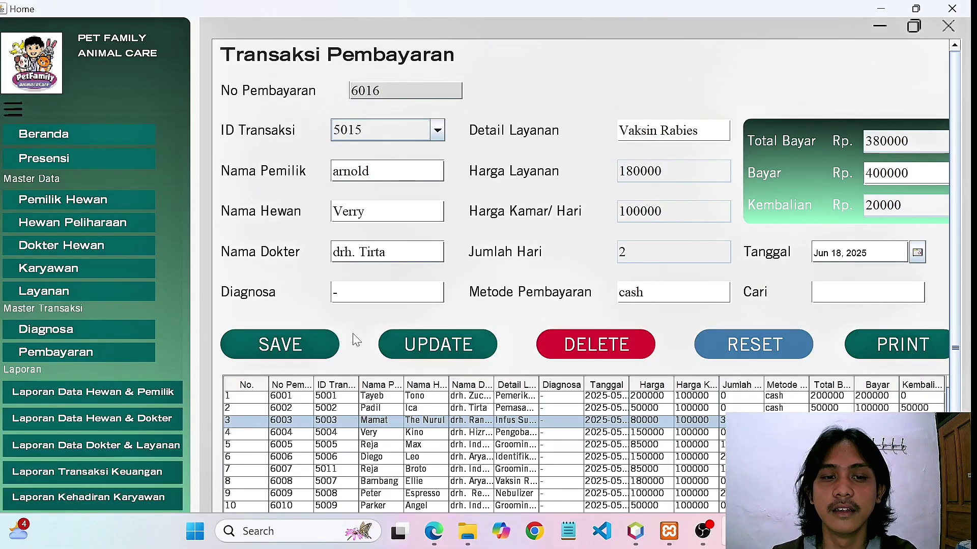
left_click(272, 345)
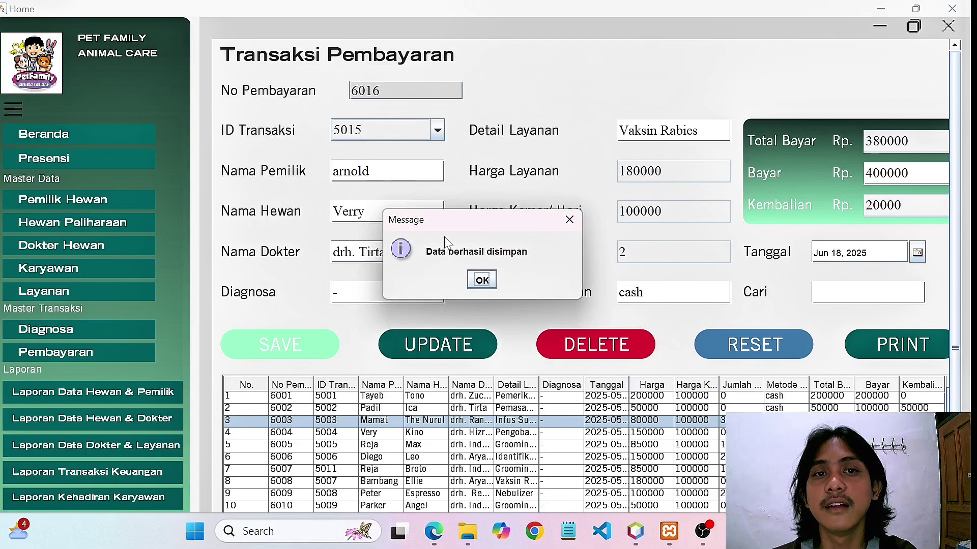
left_click(478, 282)
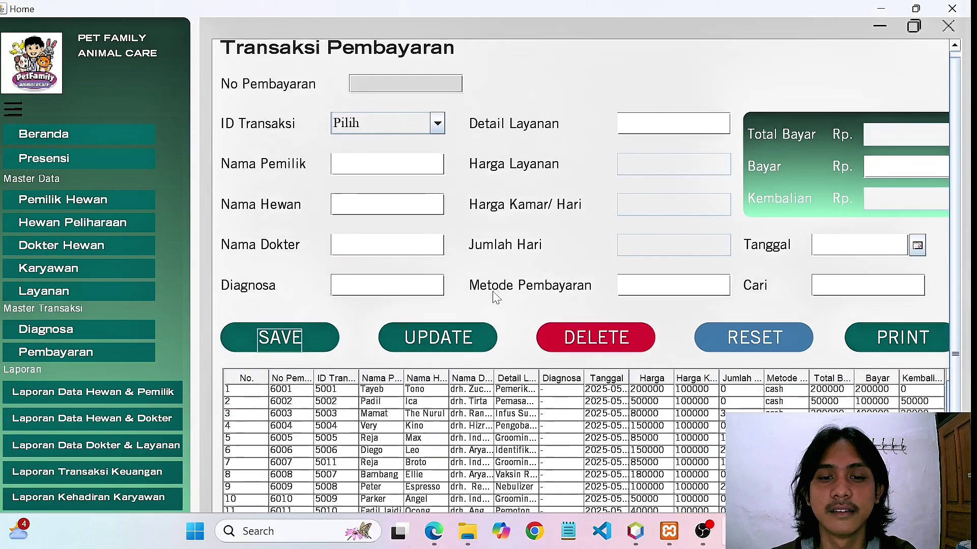
scroll(496, 297, "down", 3)
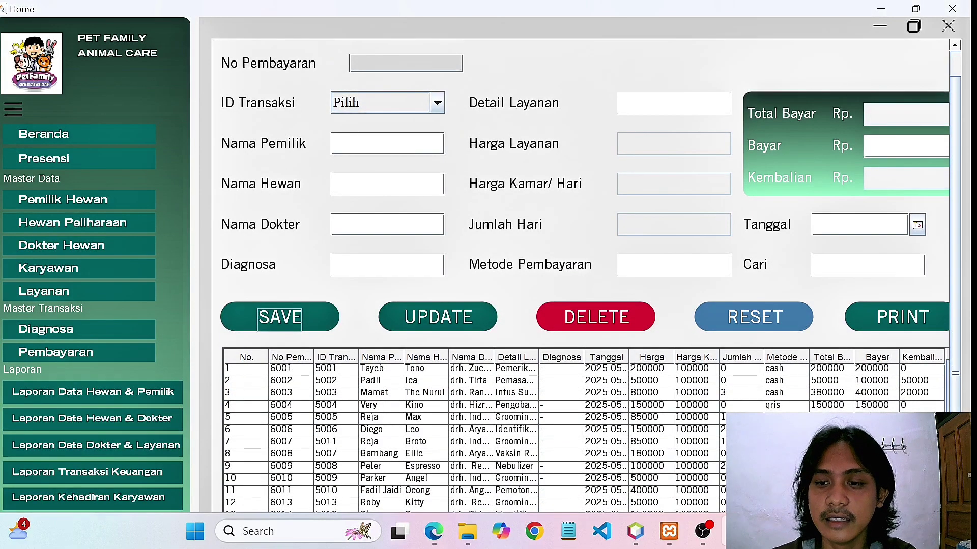
scroll(584, 433, "down", 5)
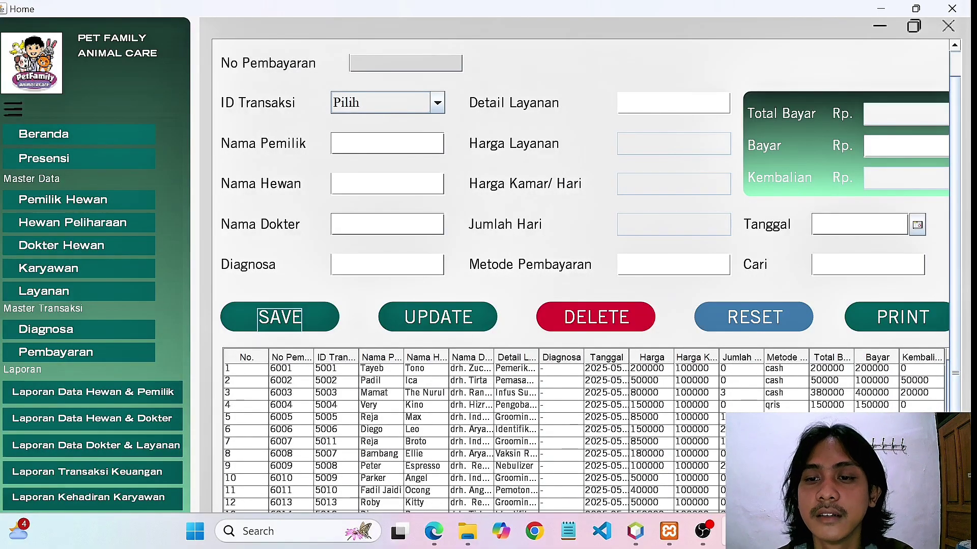
Search the payment list for 6016, load it, and print its receipt.
left_click(814, 265)
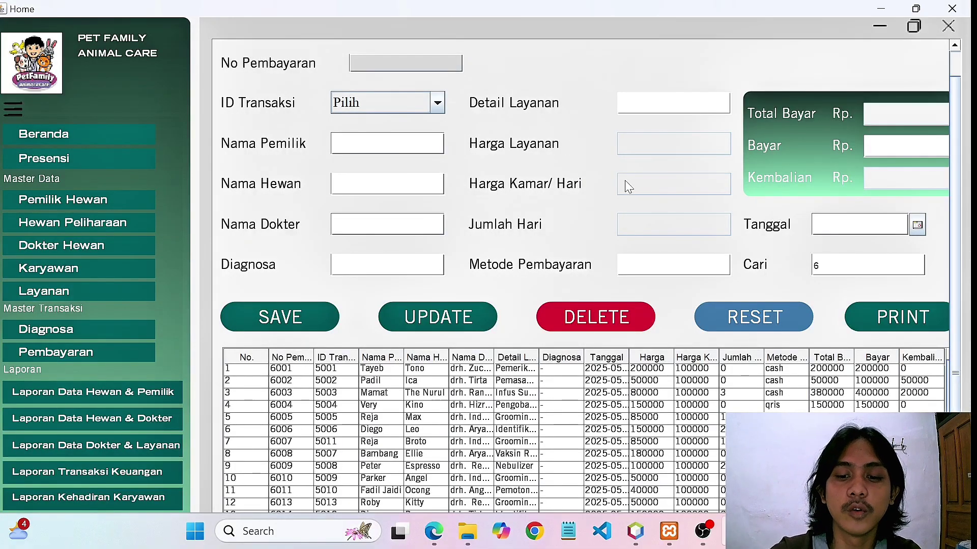
type("6016")
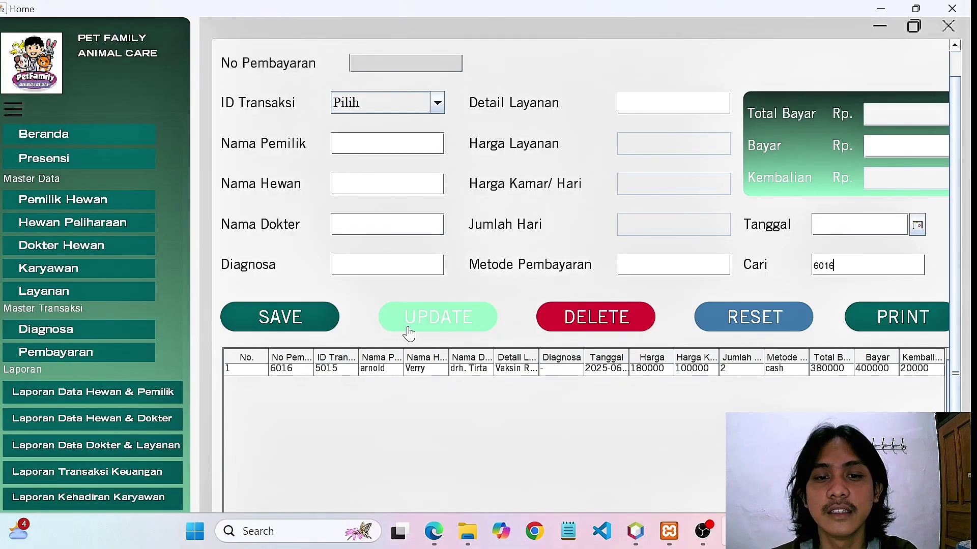
left_click(384, 369)
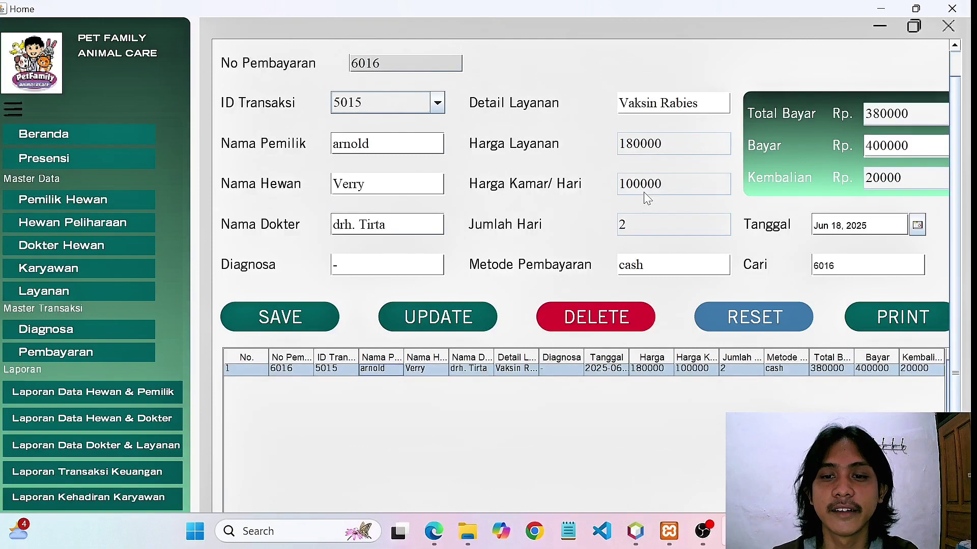
left_click(882, 316)
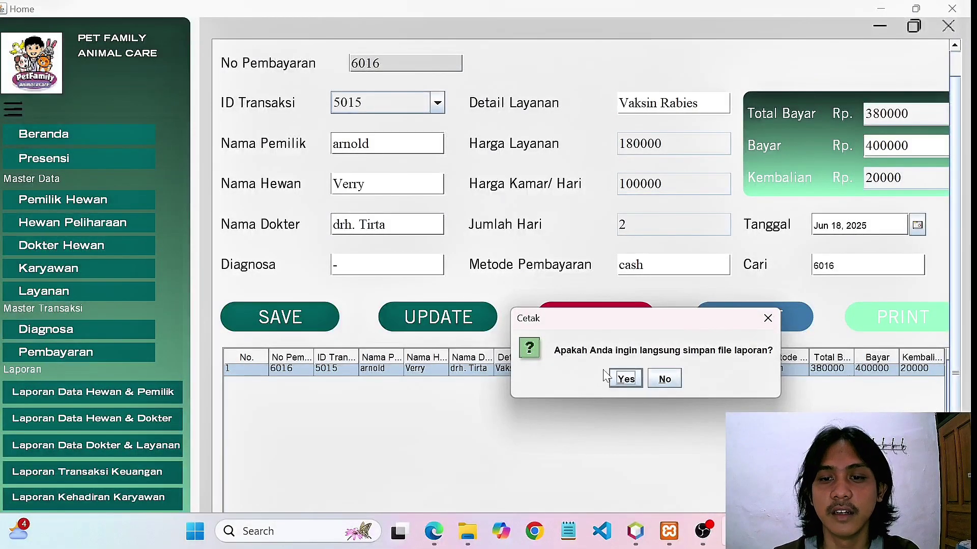
Preview payment 6016's receipt in JasperViewer without saving a file, then close the viewer.
left_click(660, 384)
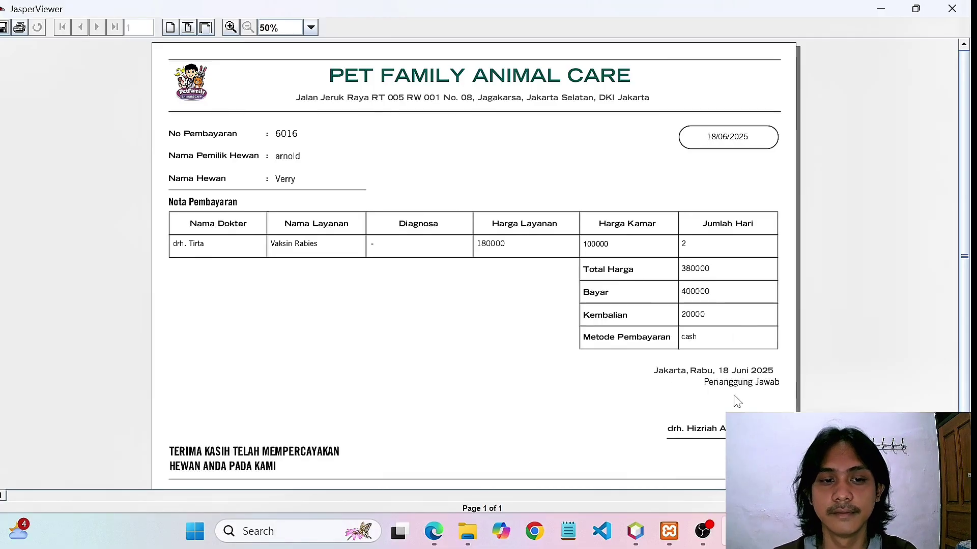
left_click(953, 8)
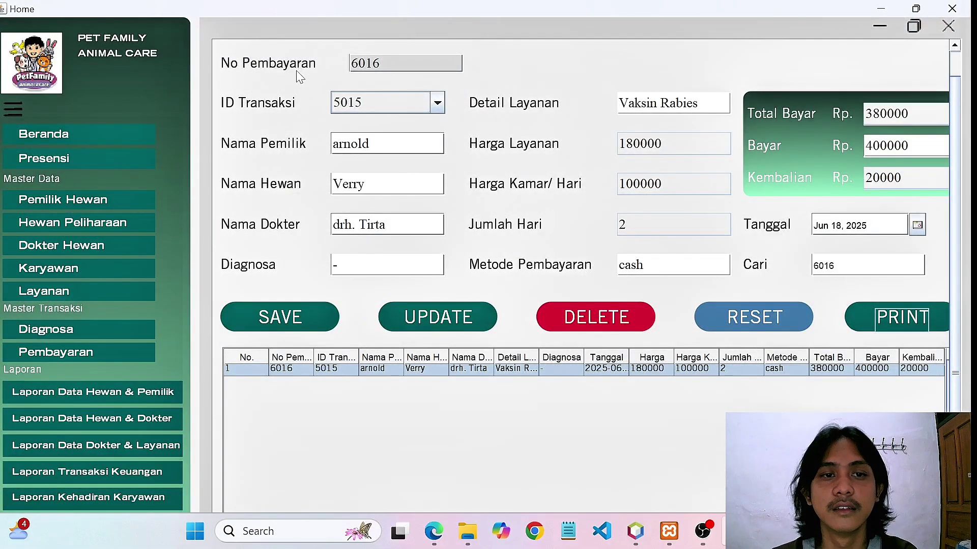
Reload the Pembayaran form, then open the Laporan Data Hewan & Pemilik report page.
left_click(122, 352)
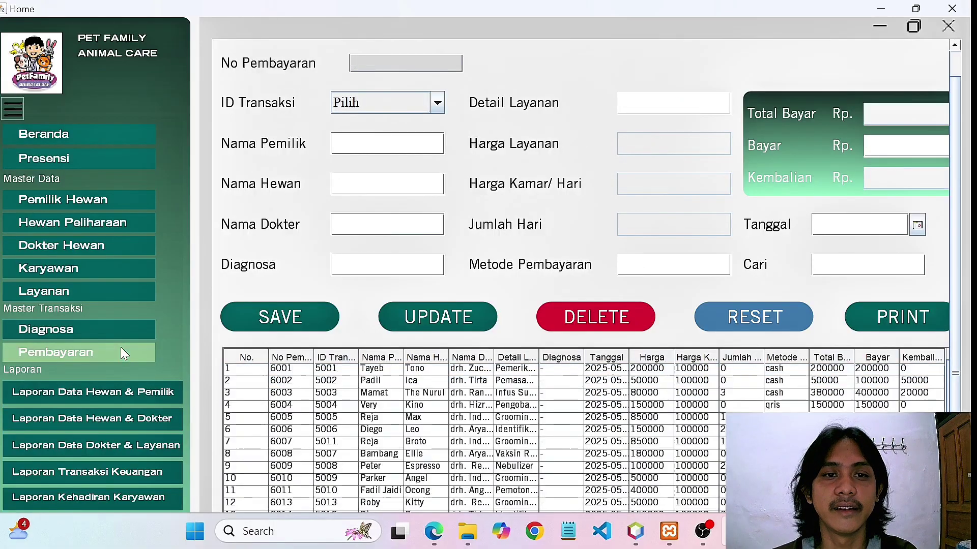
scroll(336, 261, "up", 1)
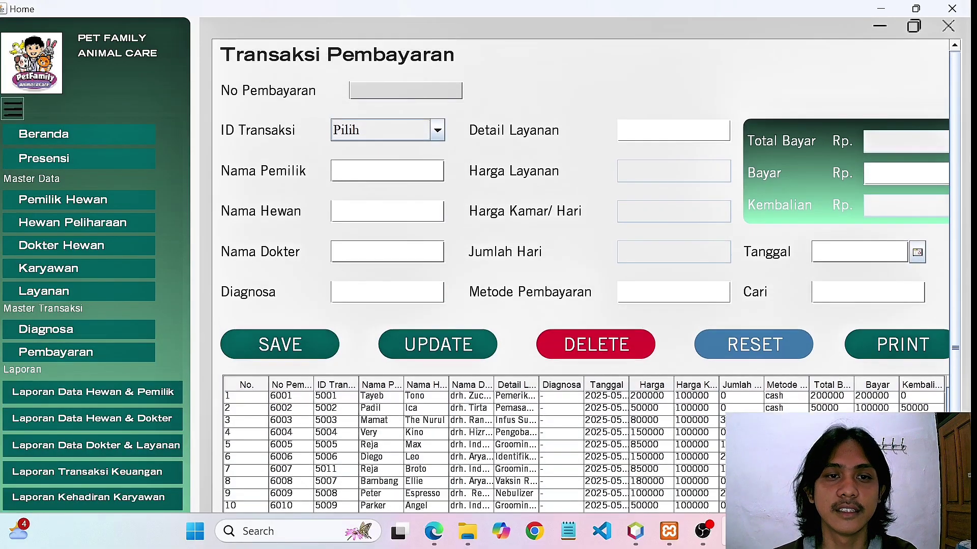
left_click(153, 394)
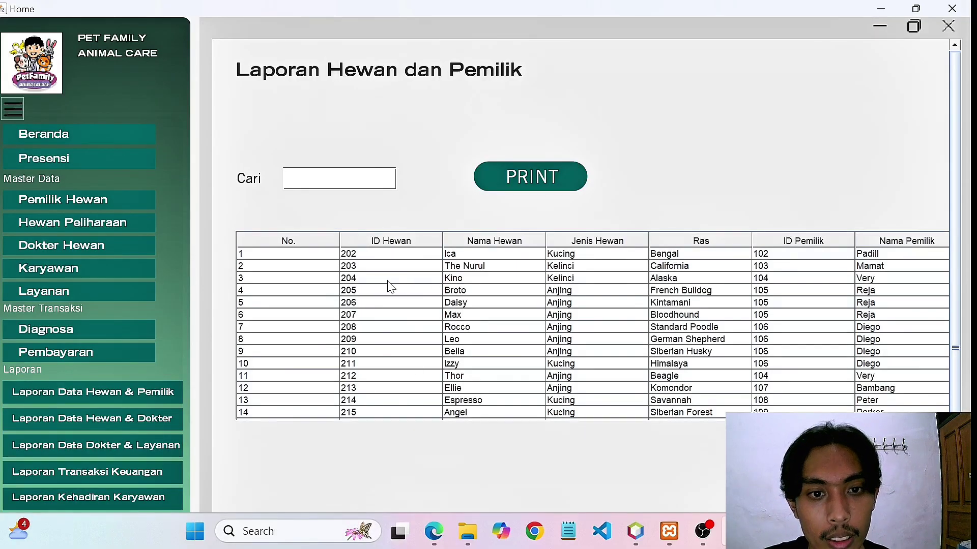
Filter the animal-and-owner report to pet 214, Espresso, and send it to print.
left_click(338, 179)
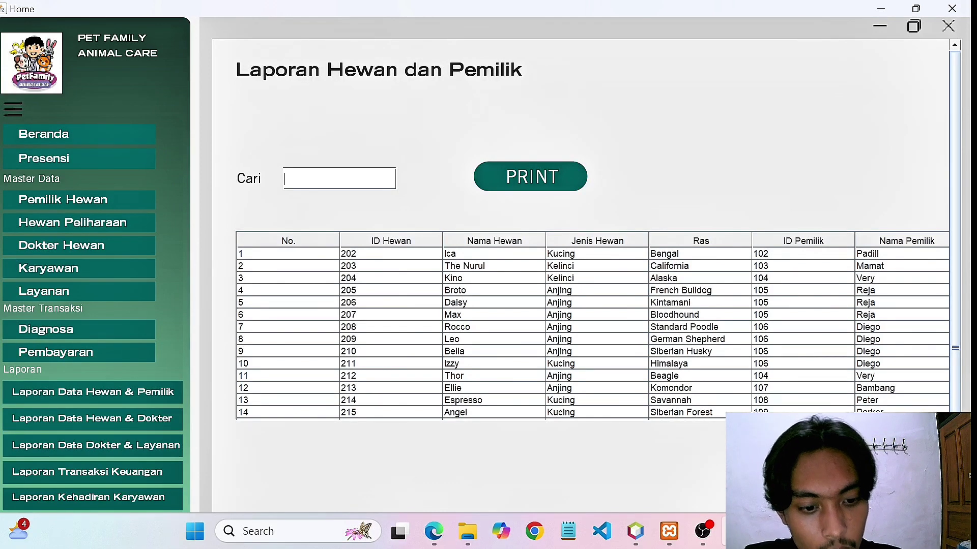
type("214")
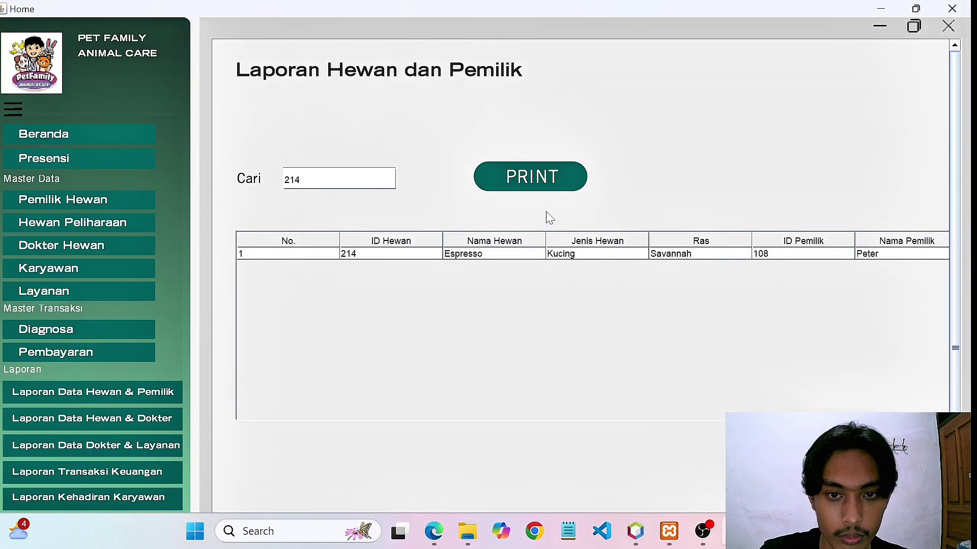
left_click(540, 184)
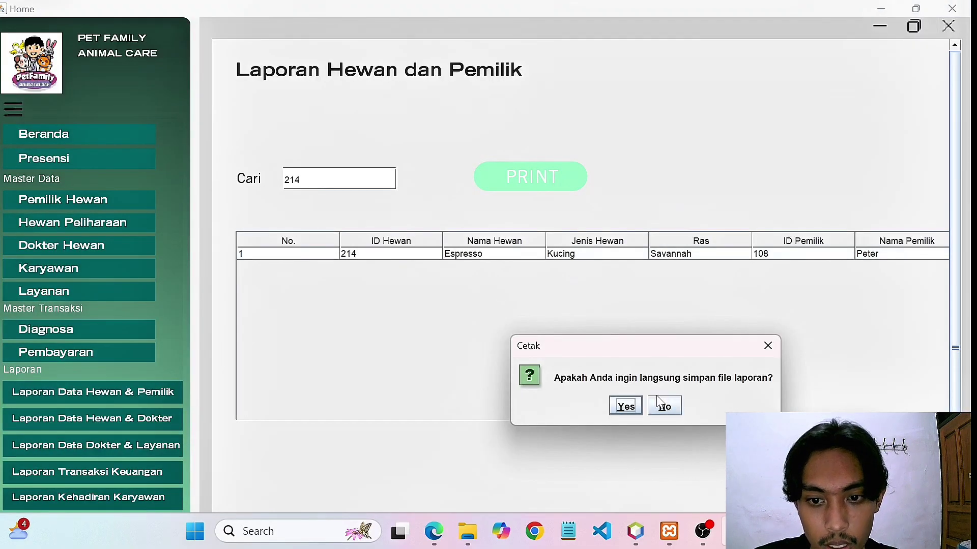
Preview the Espresso (214) report without saving, close it, and reload the full report.
left_click(664, 410)
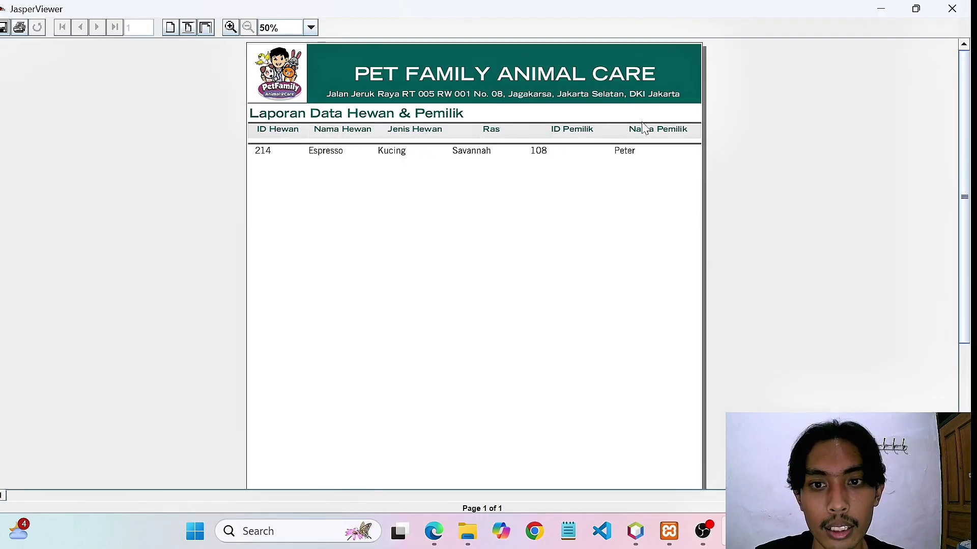
left_click(949, 10)
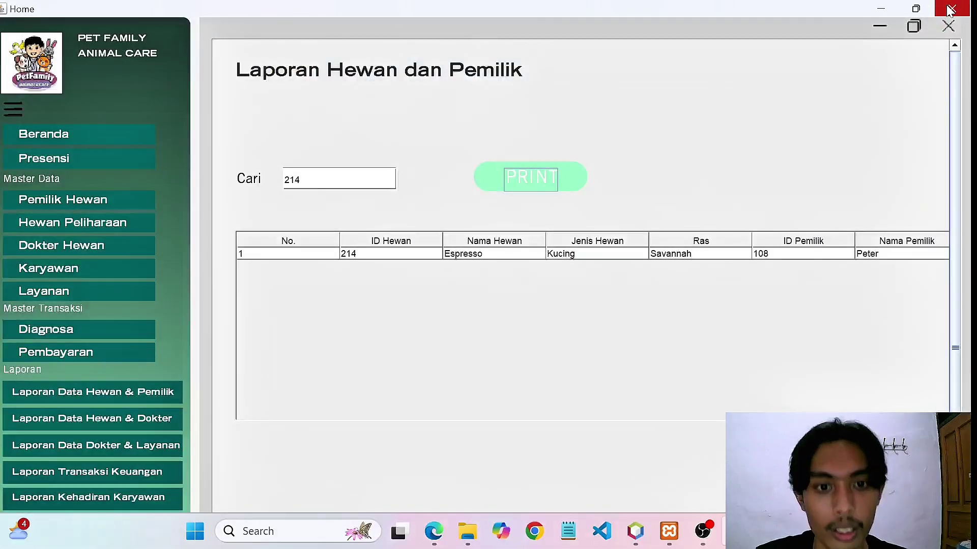
left_click(149, 391)
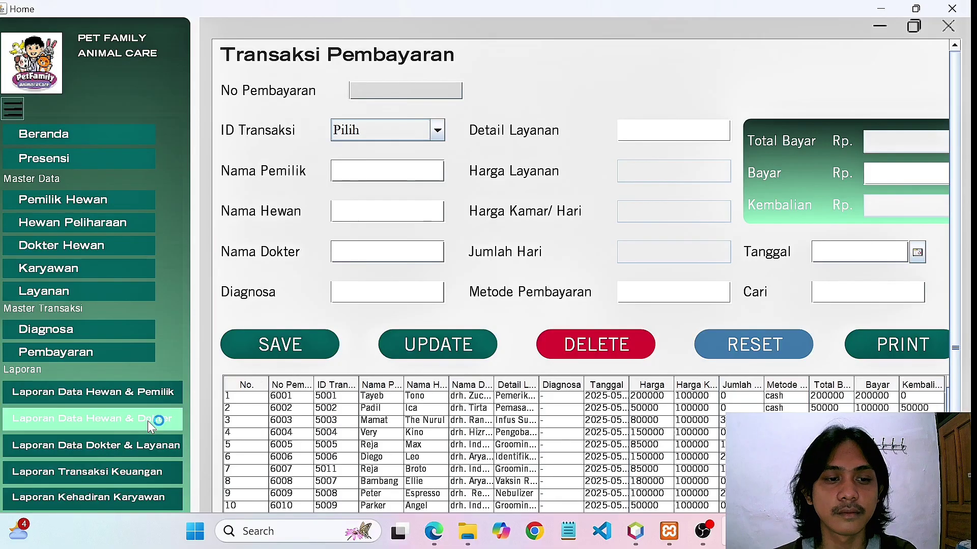
Open Laporan Data Hewan & Dokter, listing pets 202–221 with doctors and practice schedules.
left_click(147, 420)
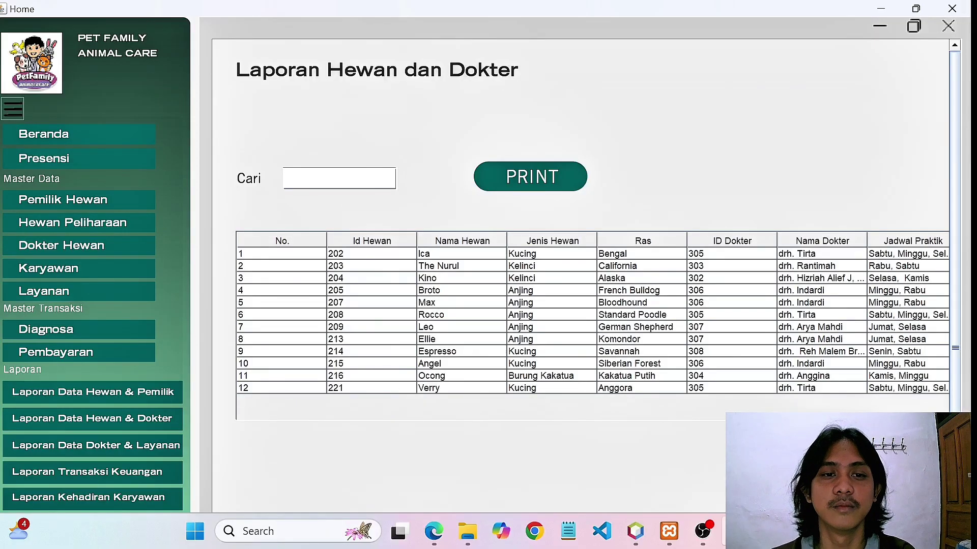
Search the animal-and-doctor report for 216, select Ocong's row, and print it.
left_click(326, 178)
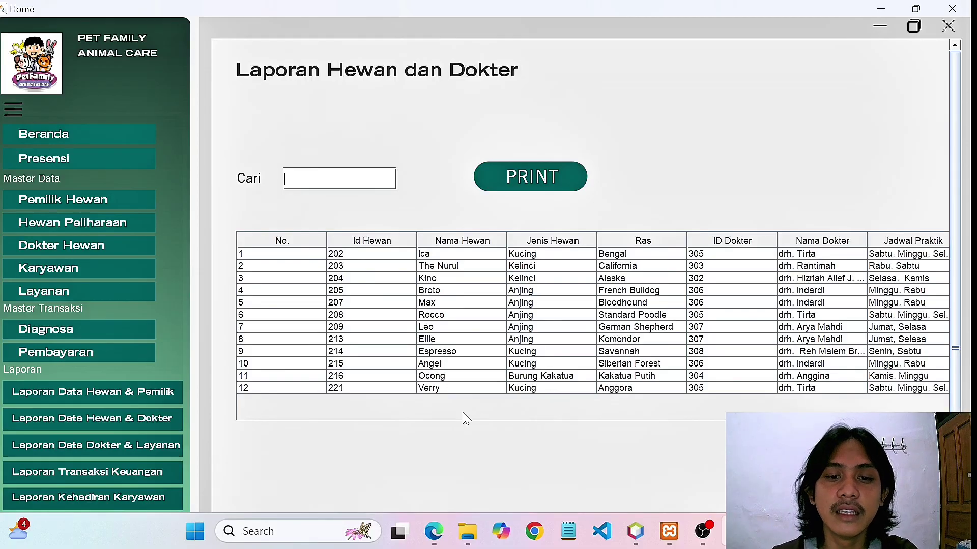
left_click(431, 376)
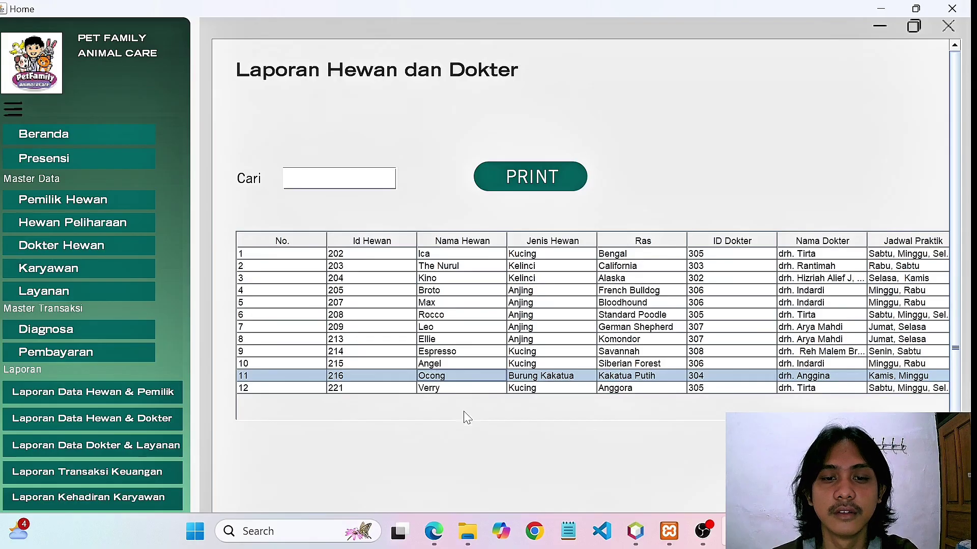
left_click(286, 178)
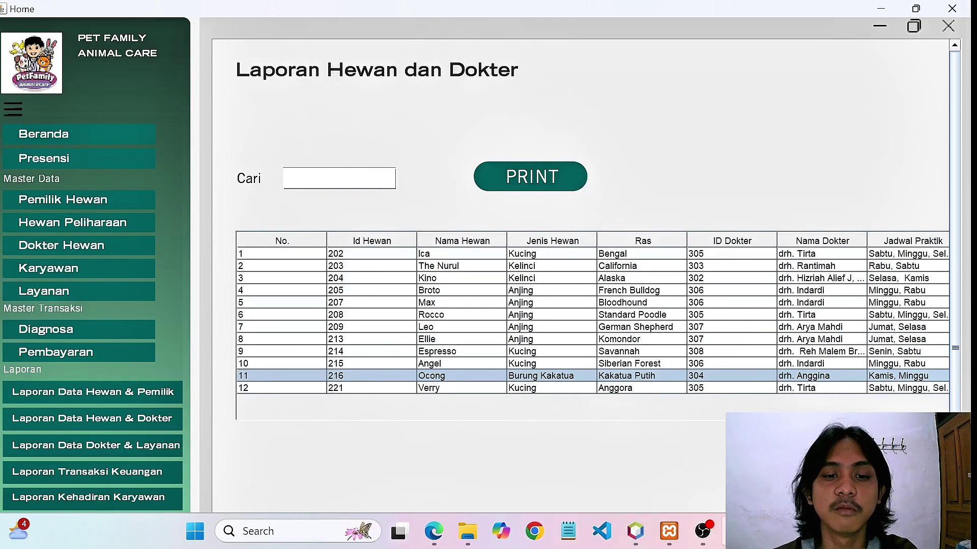
type("216")
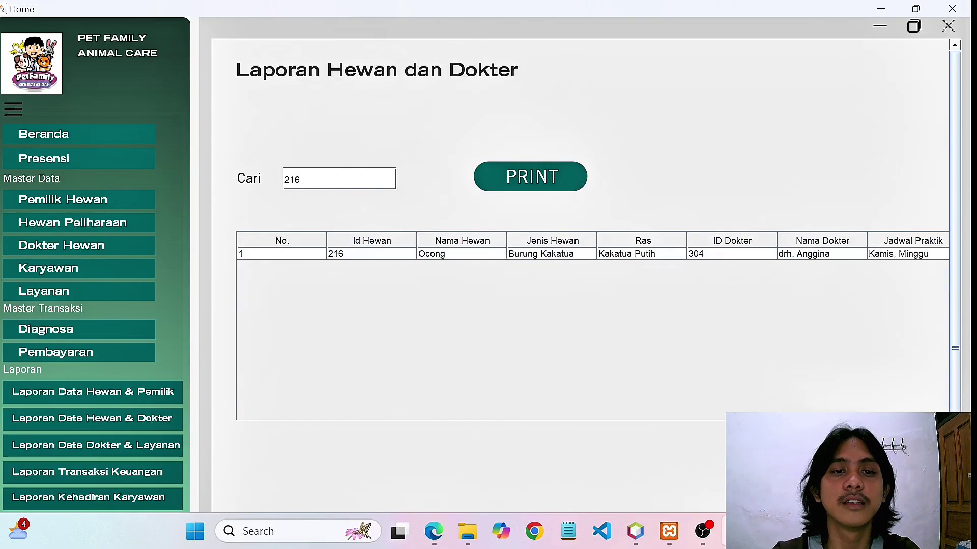
left_click(414, 252)
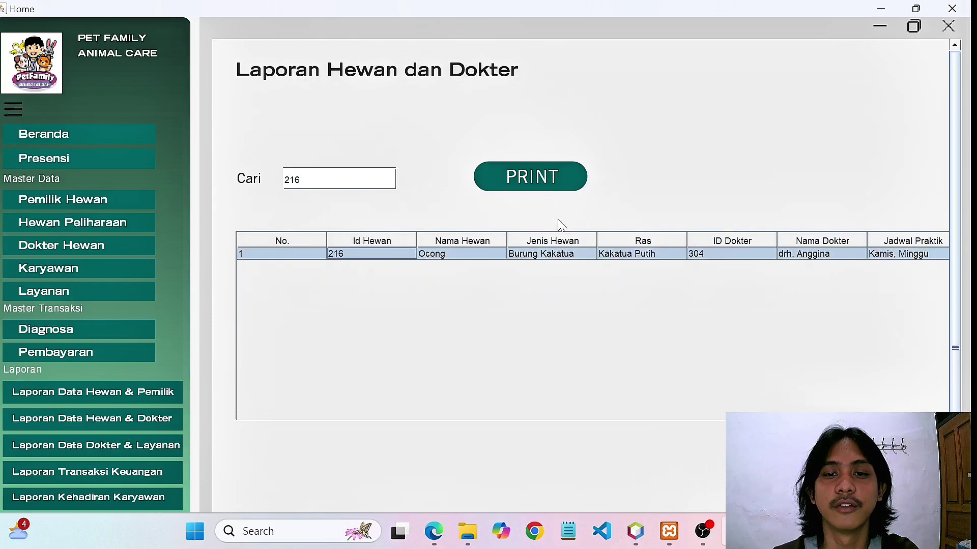
left_click(553, 192)
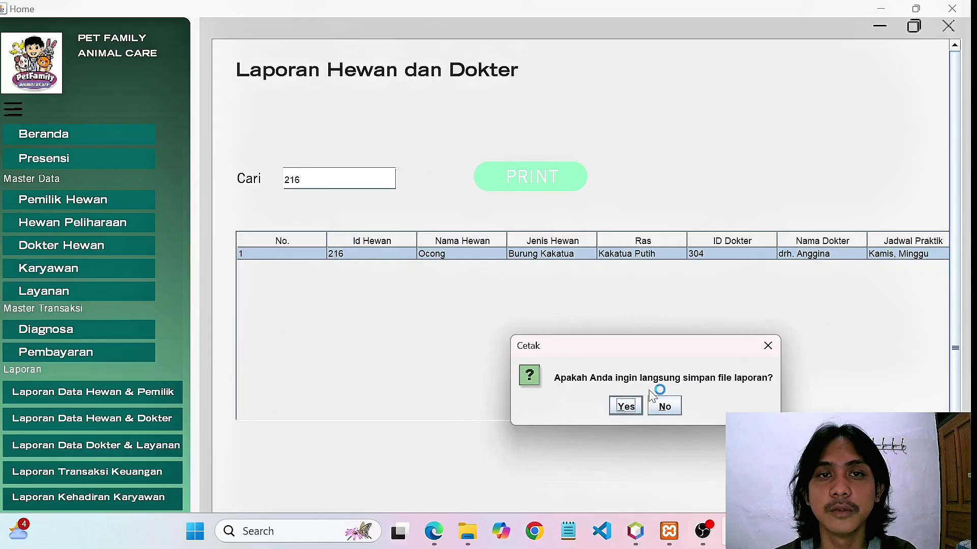
Move the Cetak prompt aside, decline saving, and preview then close Ocong's (216) report.
left_click_drag(571, 344, 508, 248)
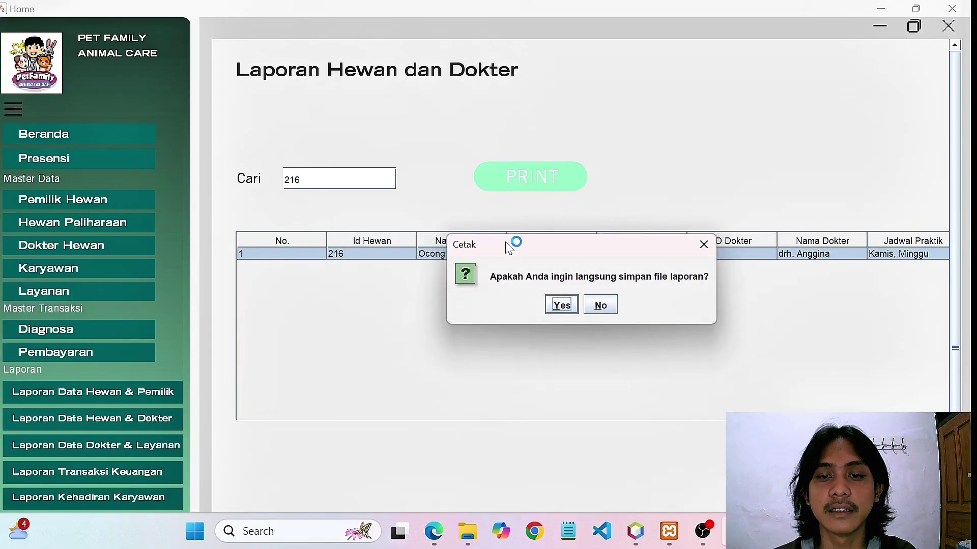
left_click(601, 306)
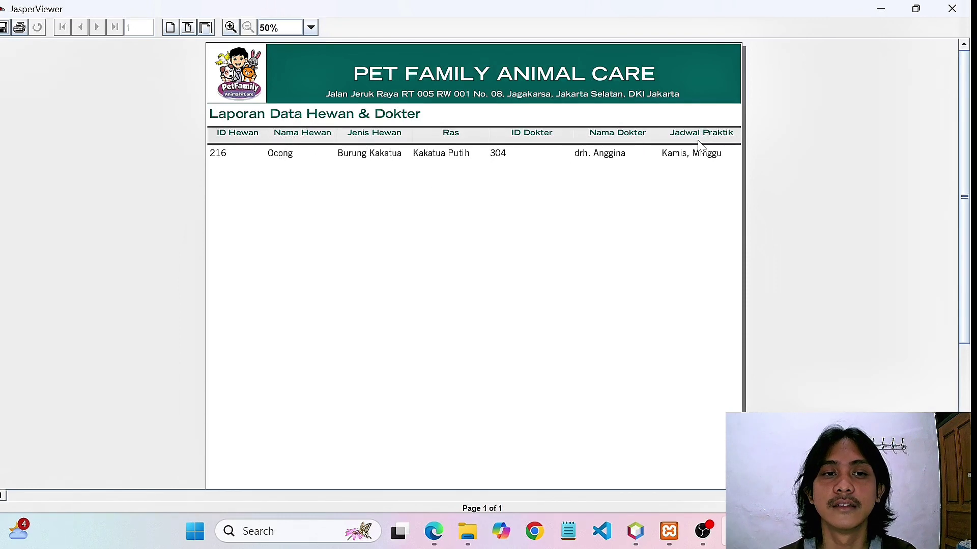
left_click(954, 9)
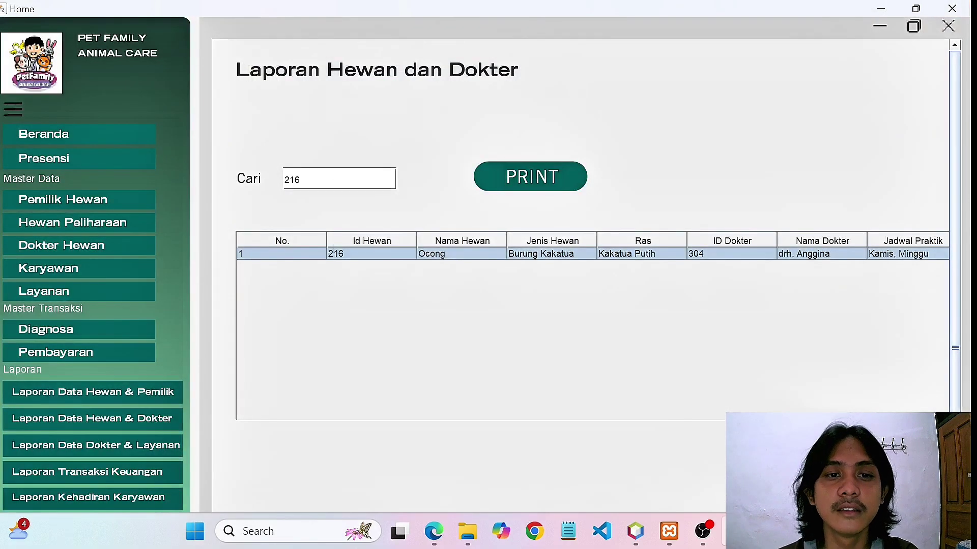
Replace the 216 search with 209 and select Leo's row in the report.
key("BackSpace")
key("BackSpace")
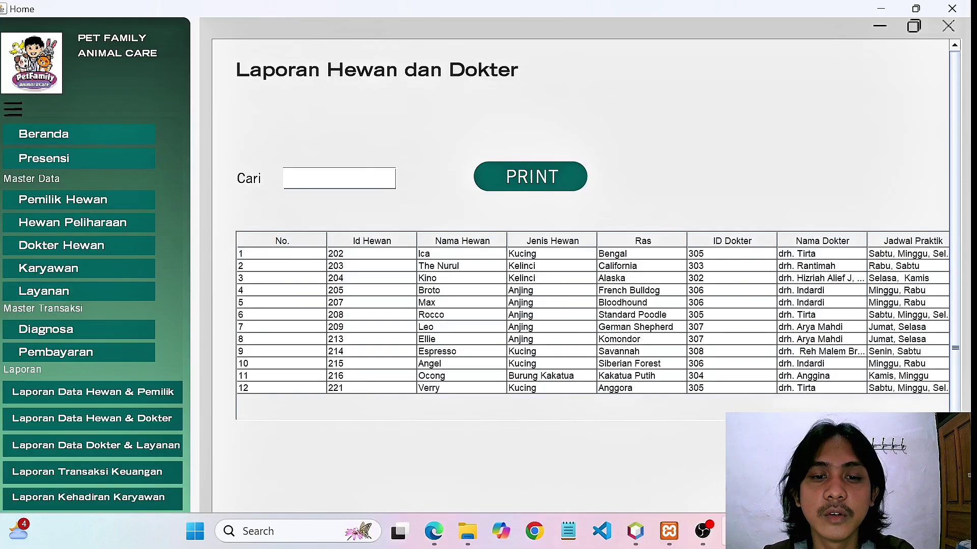
left_click(460, 332)
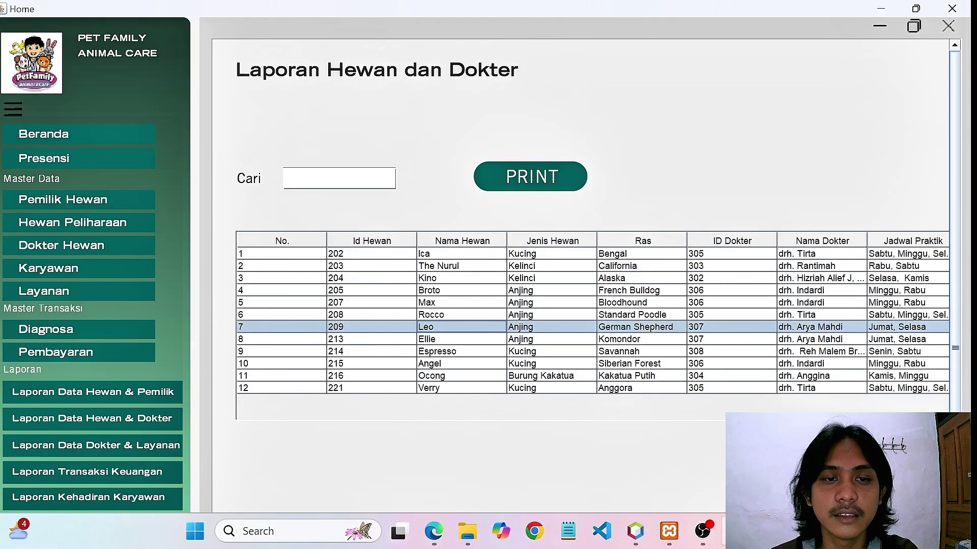
left_click(331, 178)
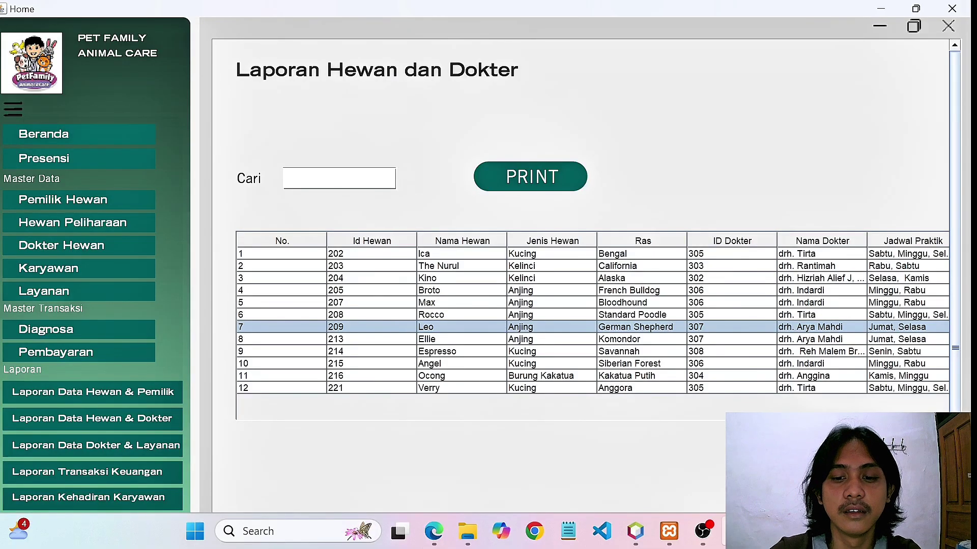
type("209")
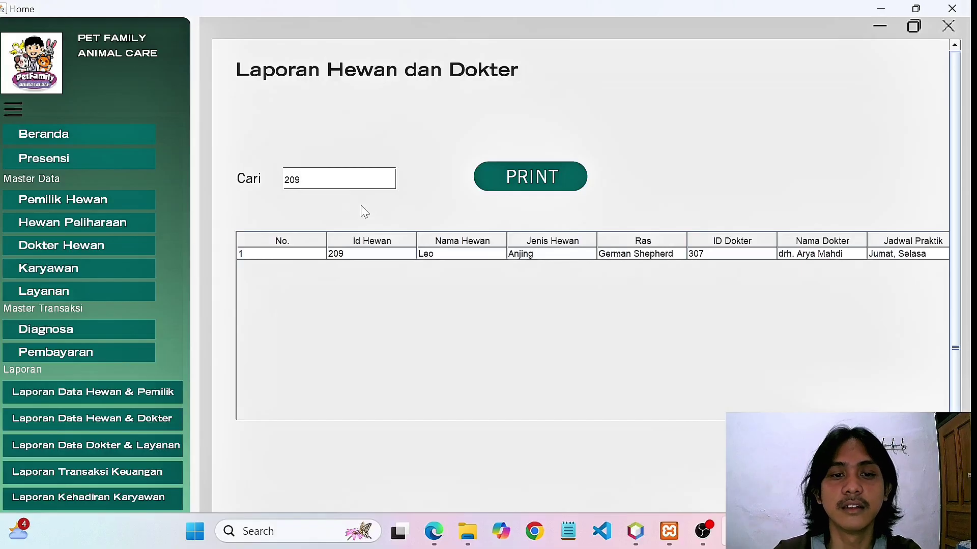
left_click(427, 255)
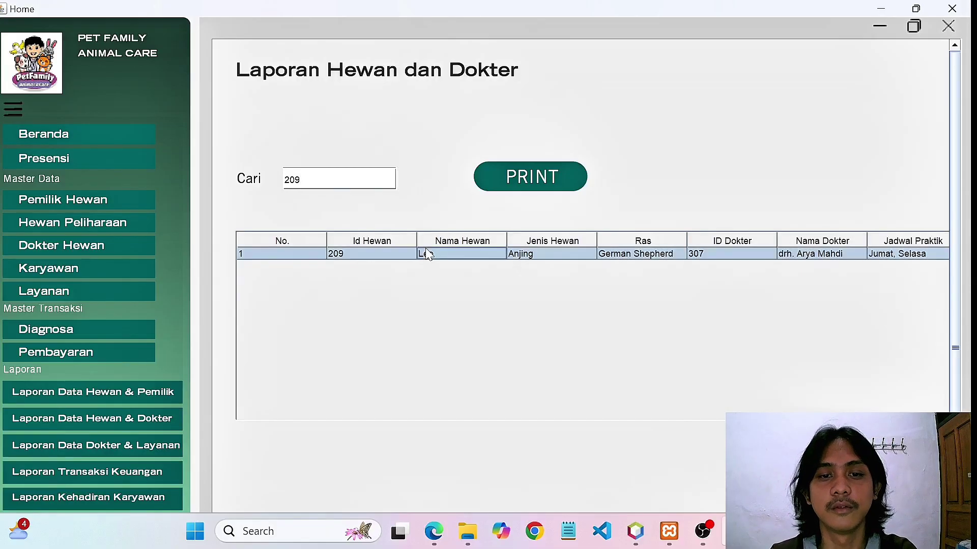
Preview Leo's (209) report without saving, close it, and return to Transaksi Pembayaran.
left_click(568, 180)
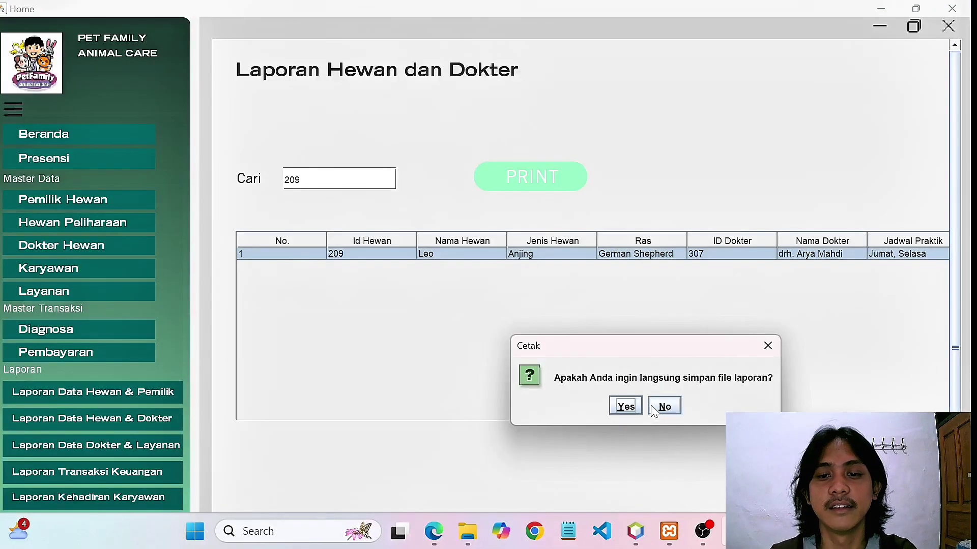
left_click(655, 407)
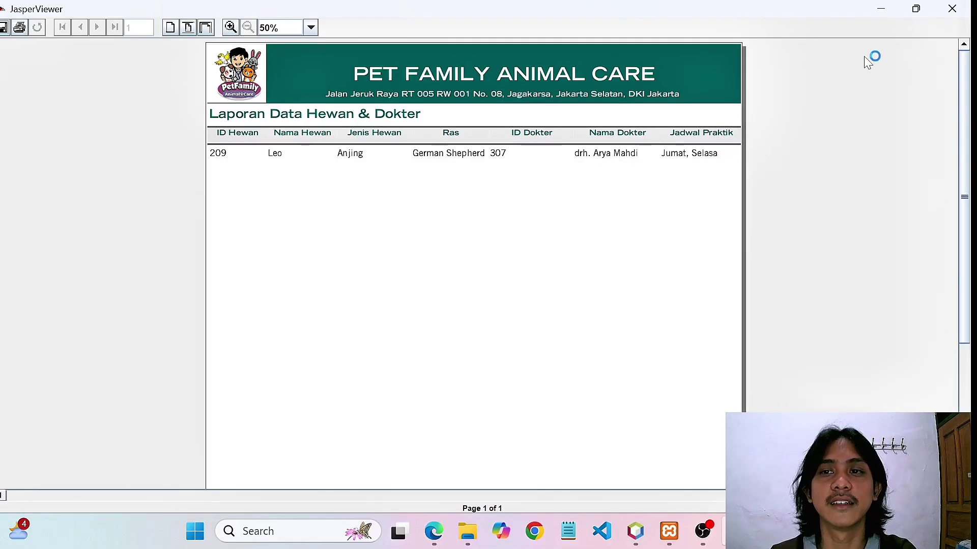
left_click(951, 10)
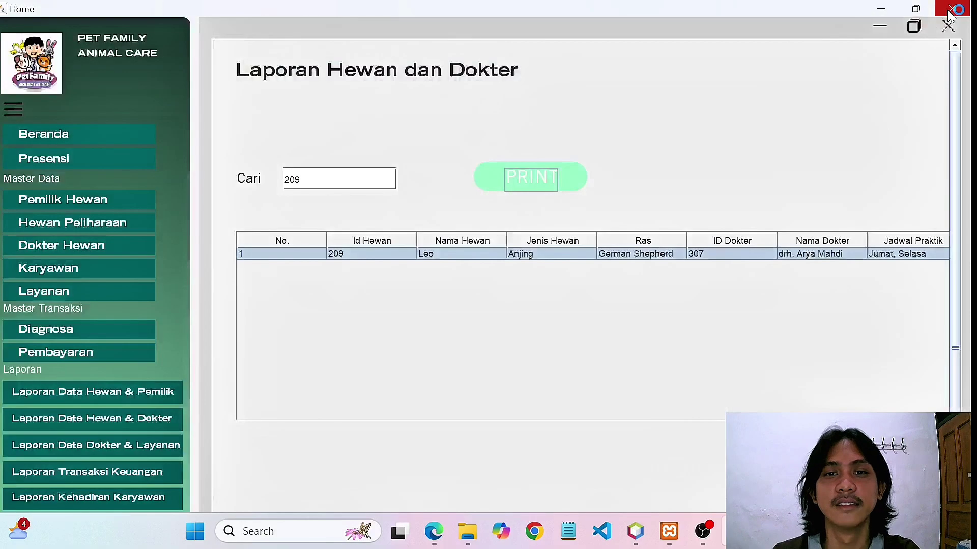
left_click(96, 352)
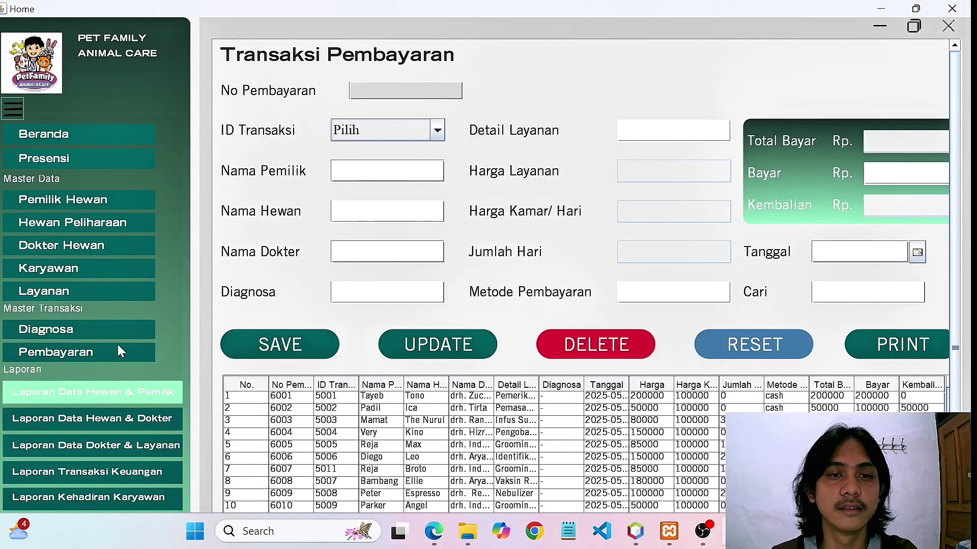
Open Laporan Data Dokter & Layanan with its 14 doctor–service rows, then switch to NetBeans.
left_click(86, 423)
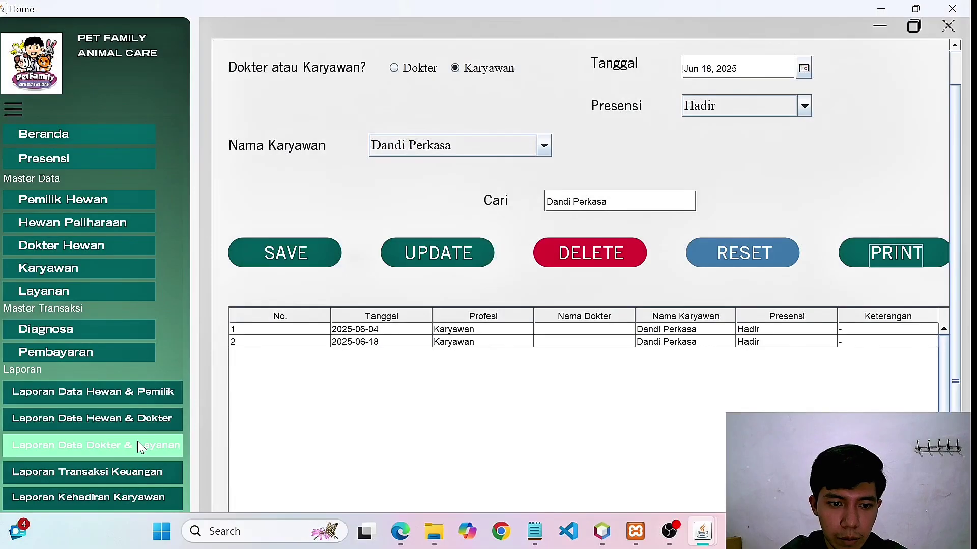
left_click(138, 441)
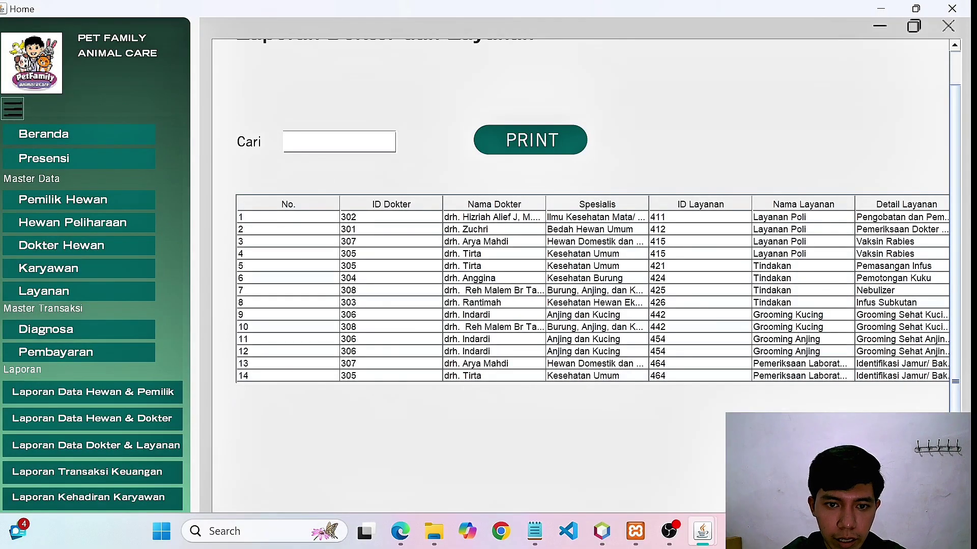
left_click(325, 142)
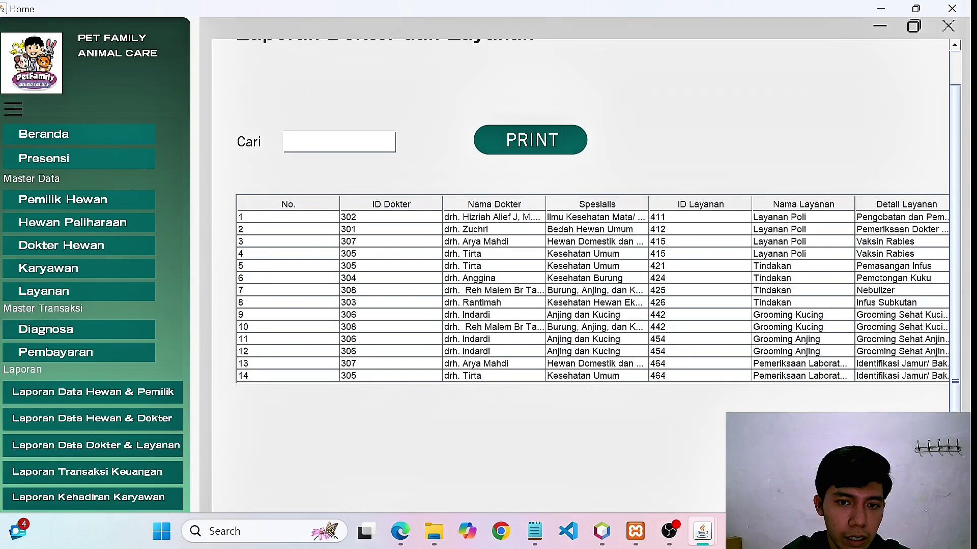
key("alt+Tab")
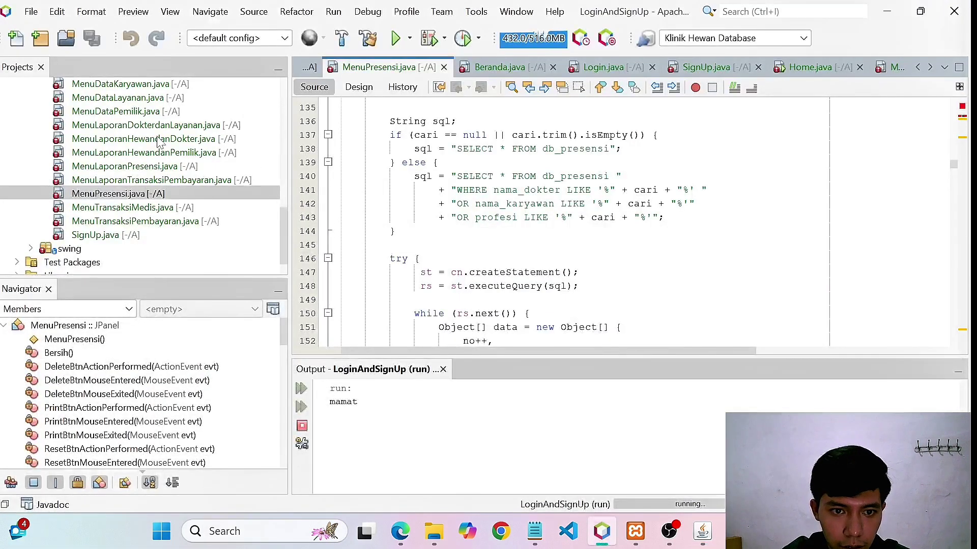
Open MenuLaporanDokterdanLayanan.java, review its print code near line 333, then return to the app.
double_click(153, 125)
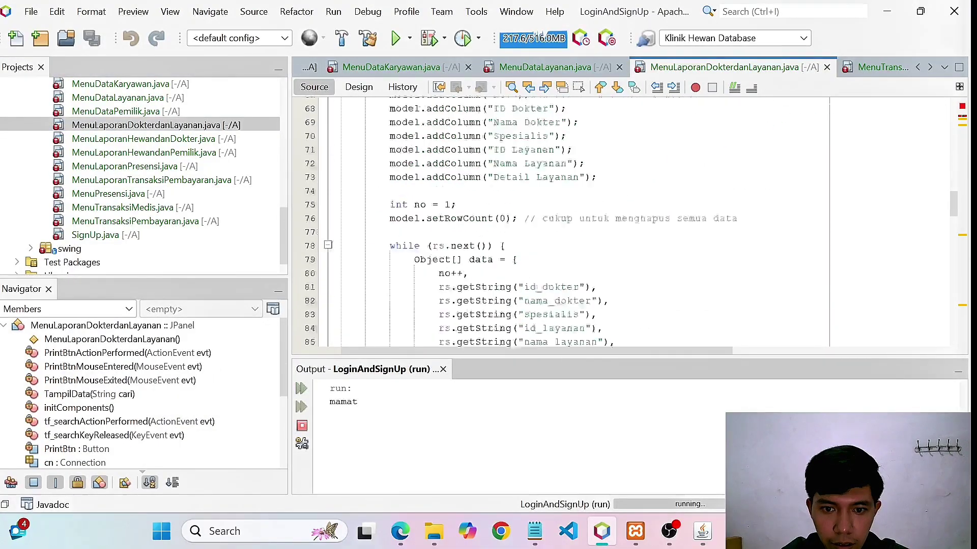
scroll(636, 222, "down", 20)
scroll(636, 223, "up", 10)
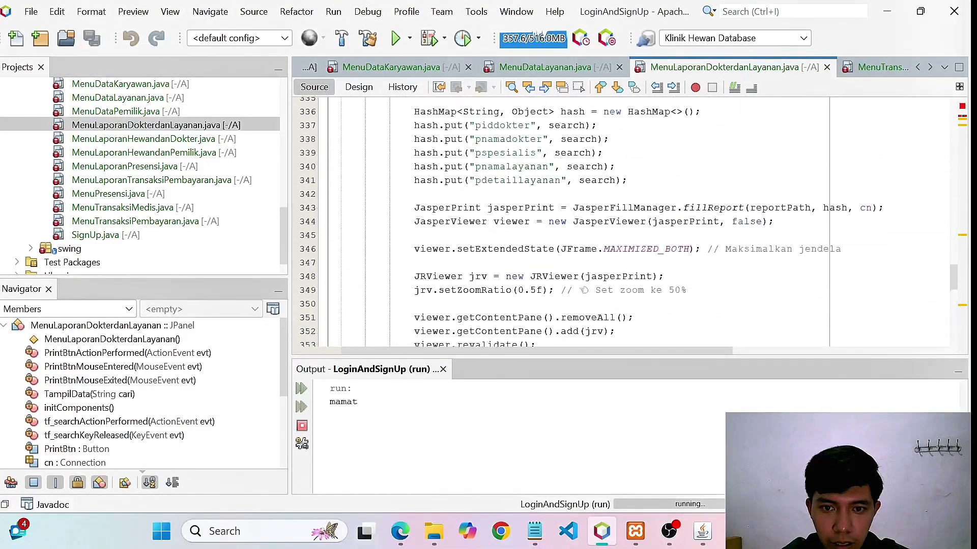
scroll(629, 223, "up", 3)
scroll(629, 223, "down", 1)
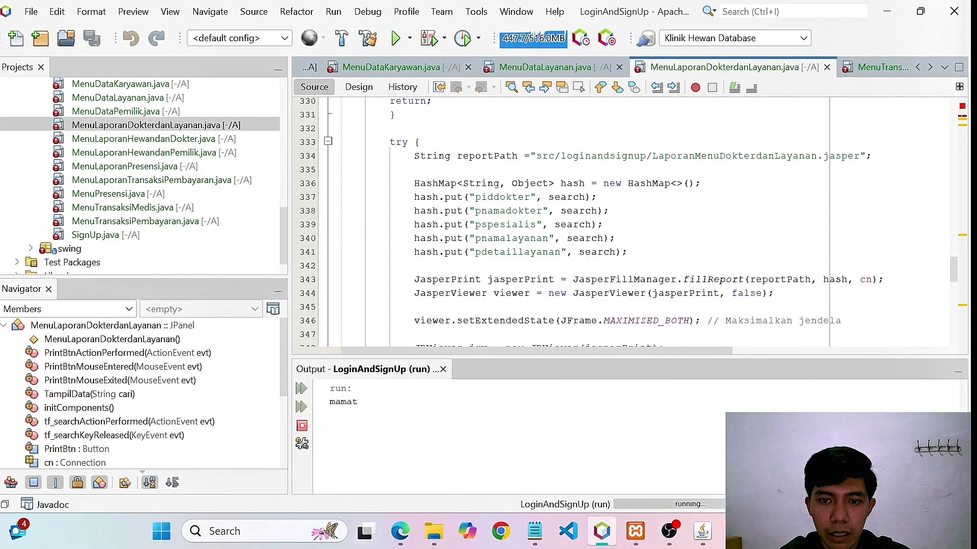
key("alt+Tab")
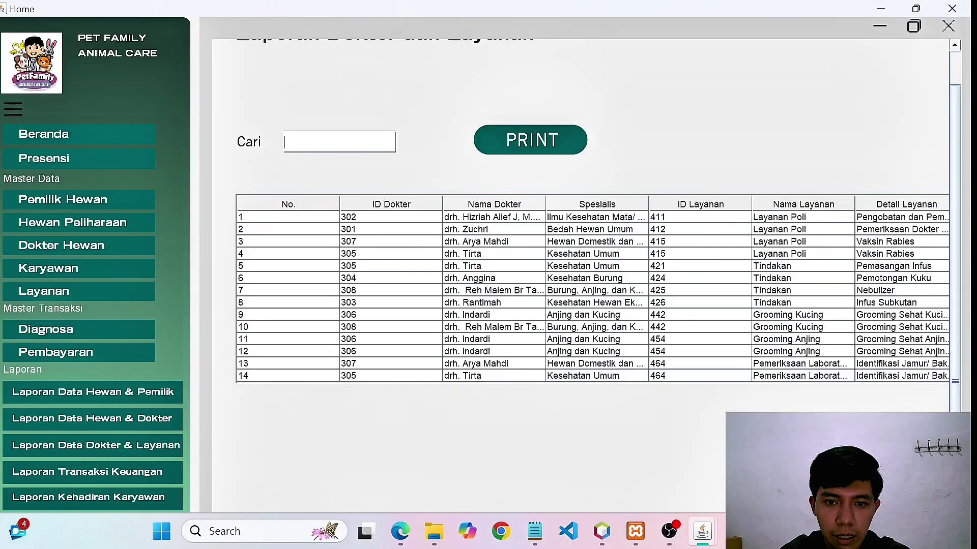
Enter the doctor's name, print the filtered doctor-and-service report without saving, then close the preview.
type("dr")
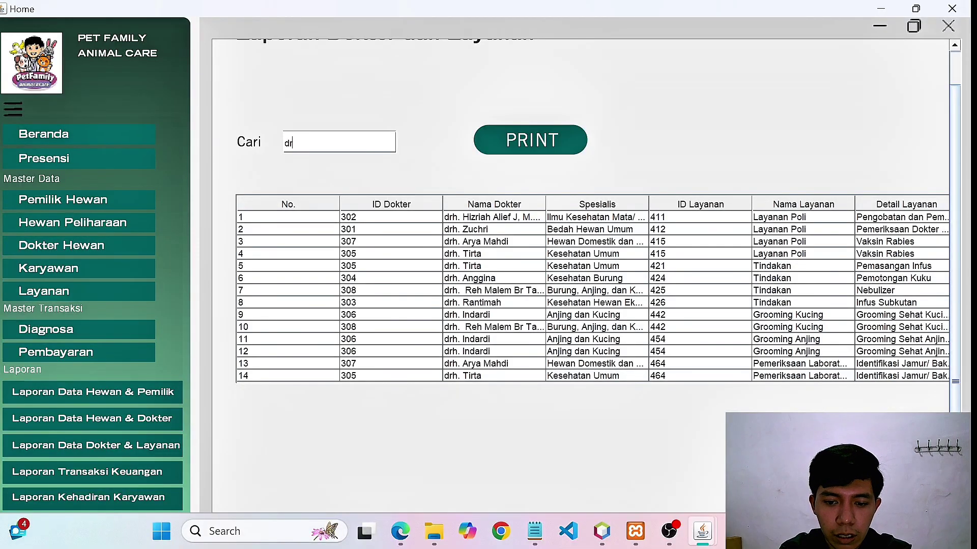
type("h. ")
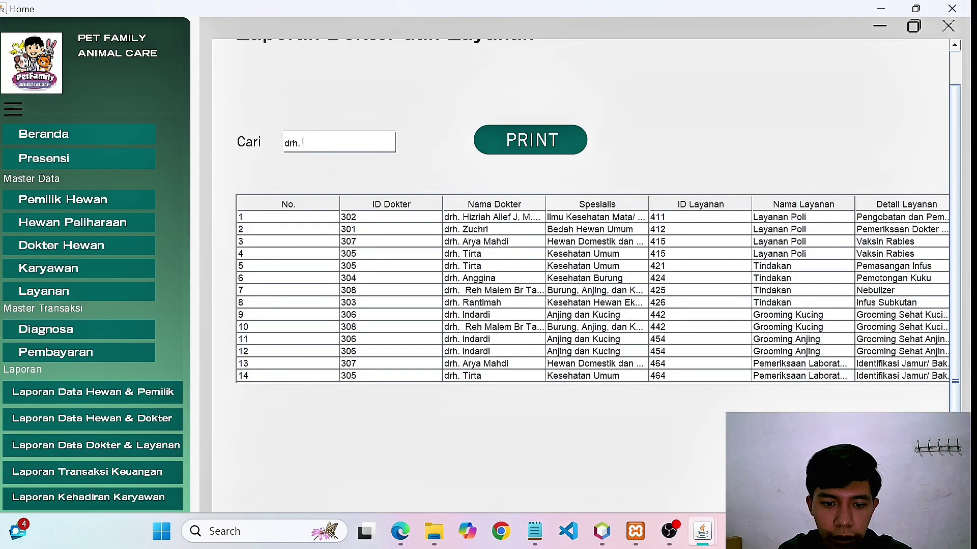
type("Zuchri")
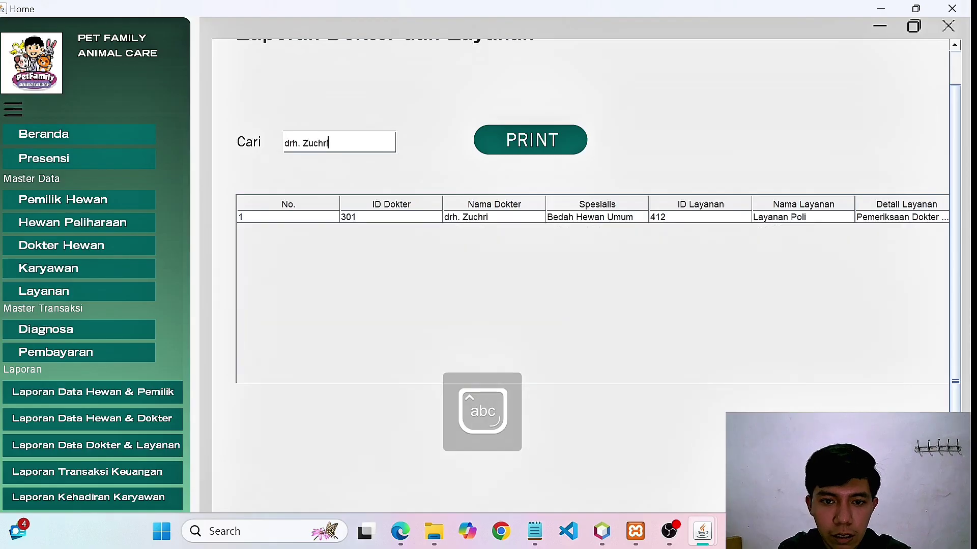
left_click(527, 140)
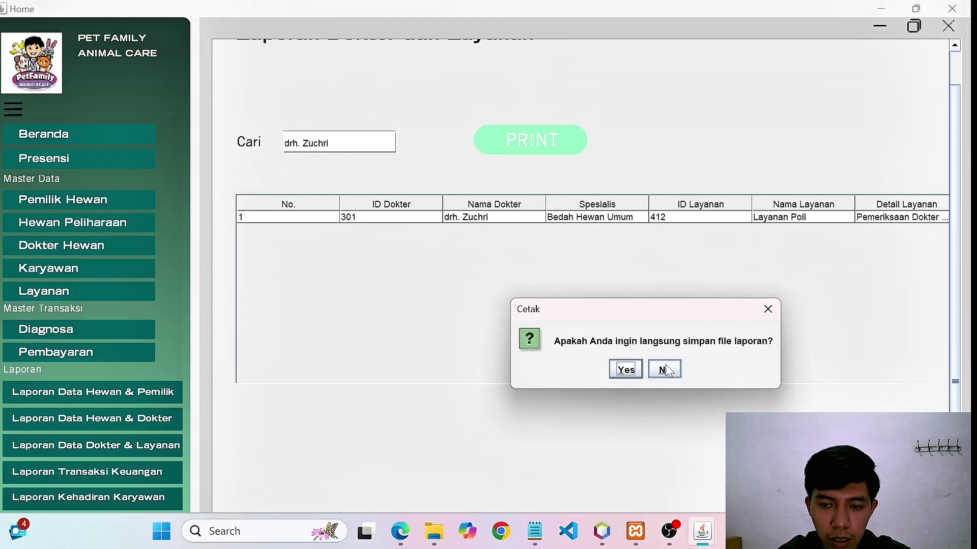
left_click(665, 370)
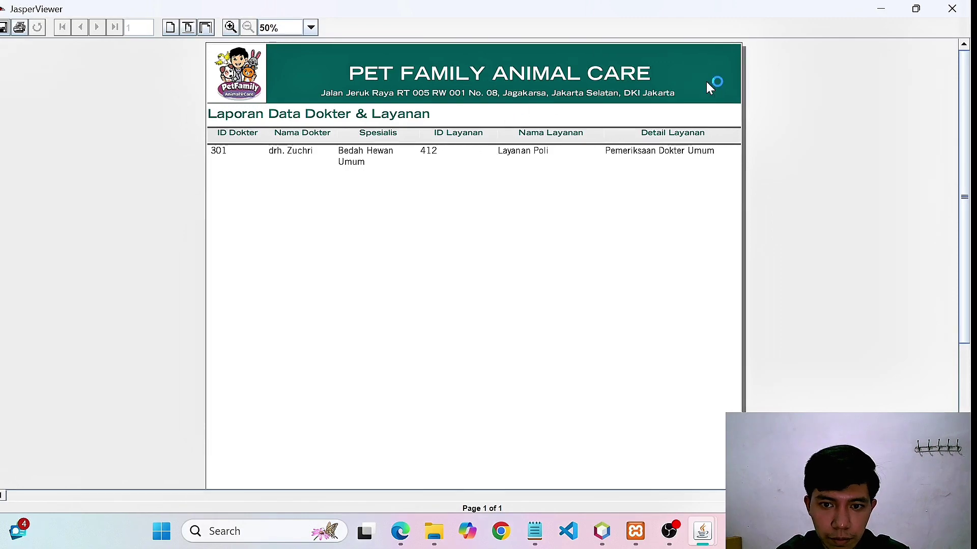
left_click(951, 9)
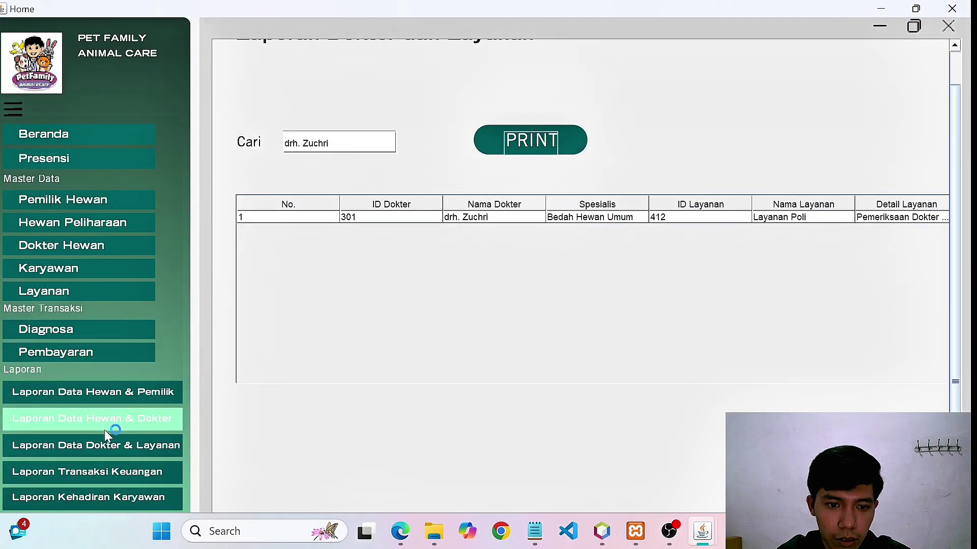
Open the Laporan Transaksi Keuangan report and set its start date to May 1, 2025.
left_click(109, 475)
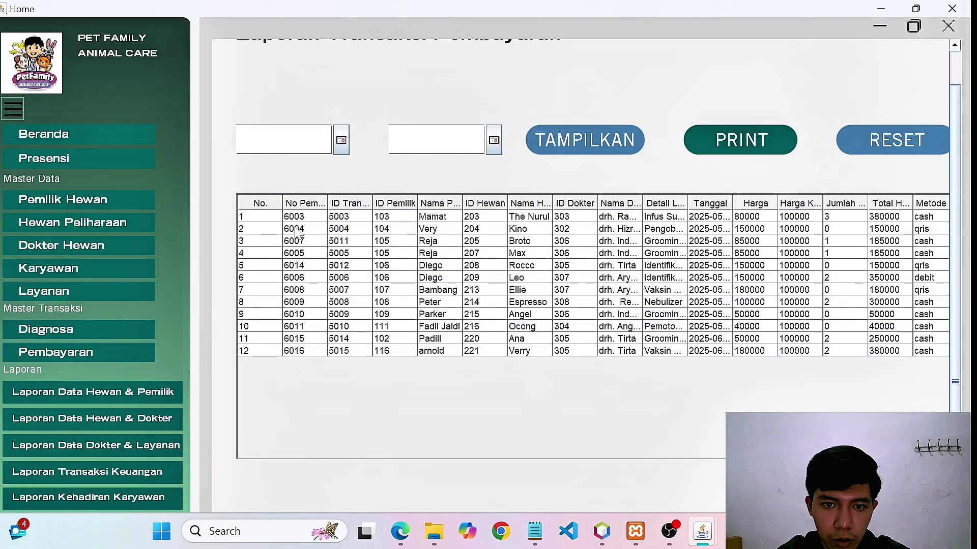
scroll(581, 135, "up", 2)
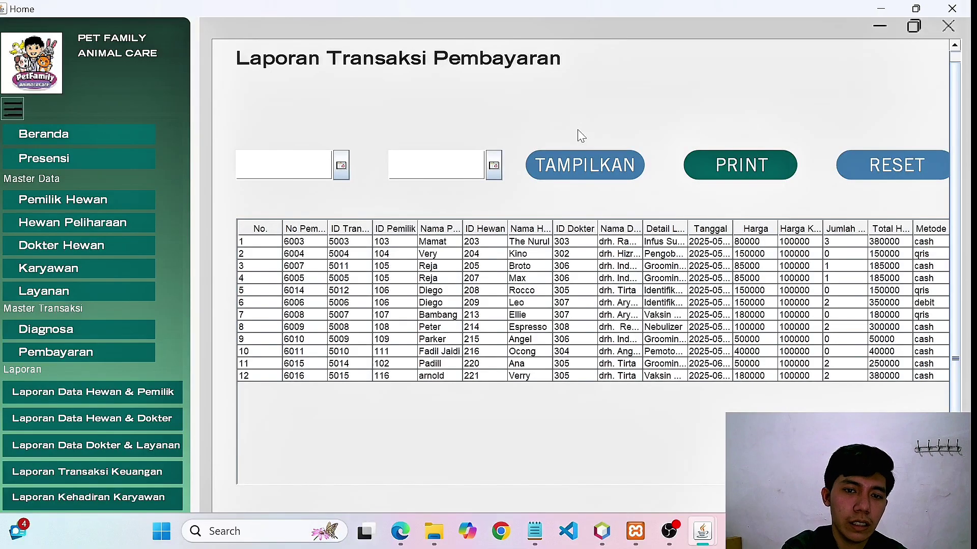
left_click(341, 166)
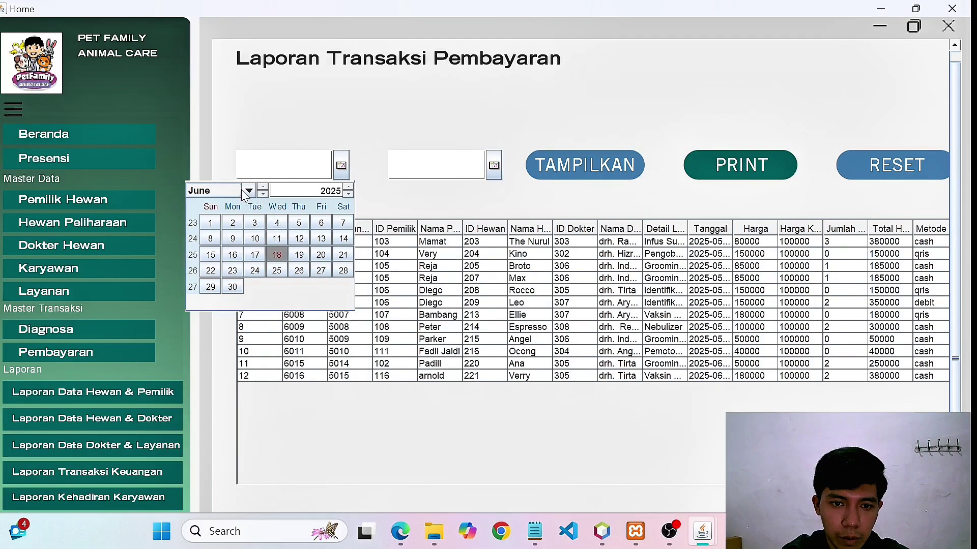
left_click(249, 192)
left_click(212, 207)
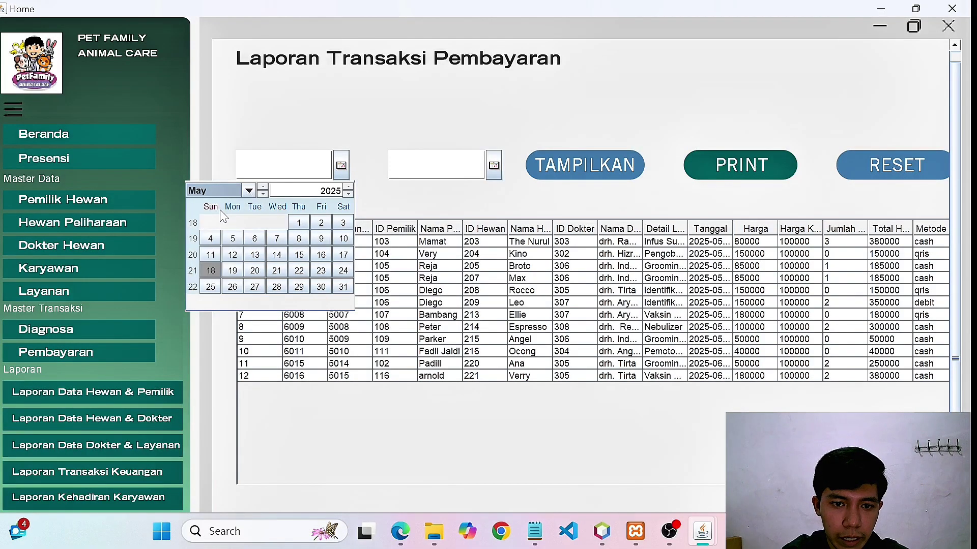
left_click(298, 224)
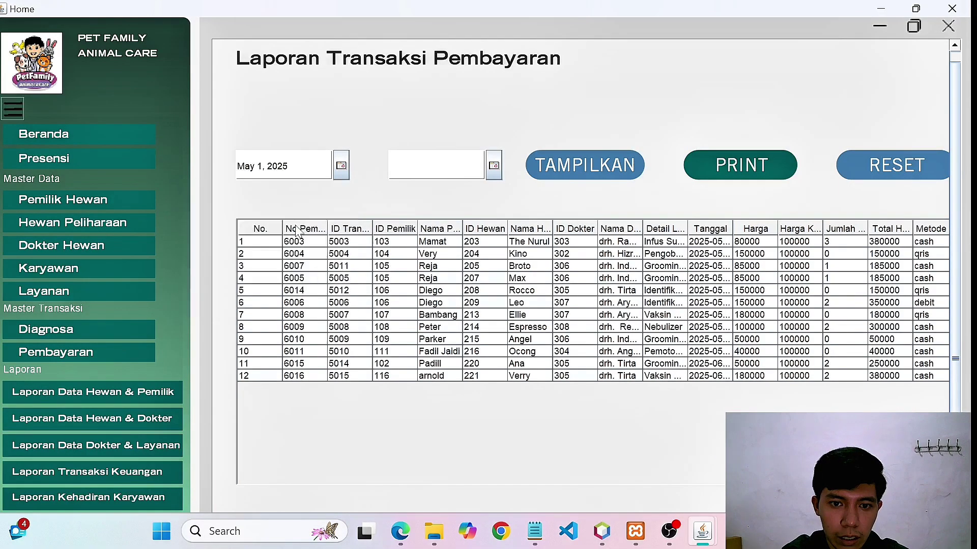
Set the report's end date to May 18, 2025.
left_click(494, 166)
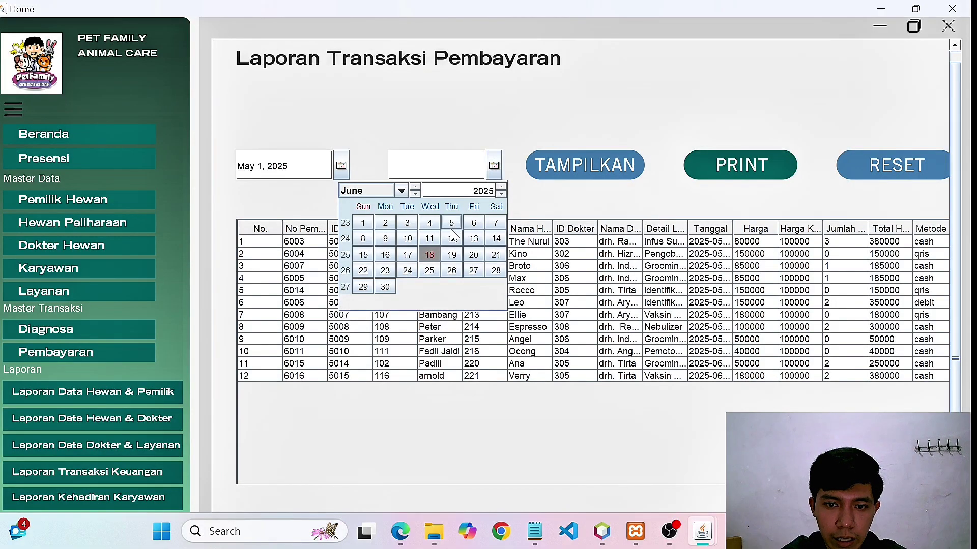
left_click(402, 190)
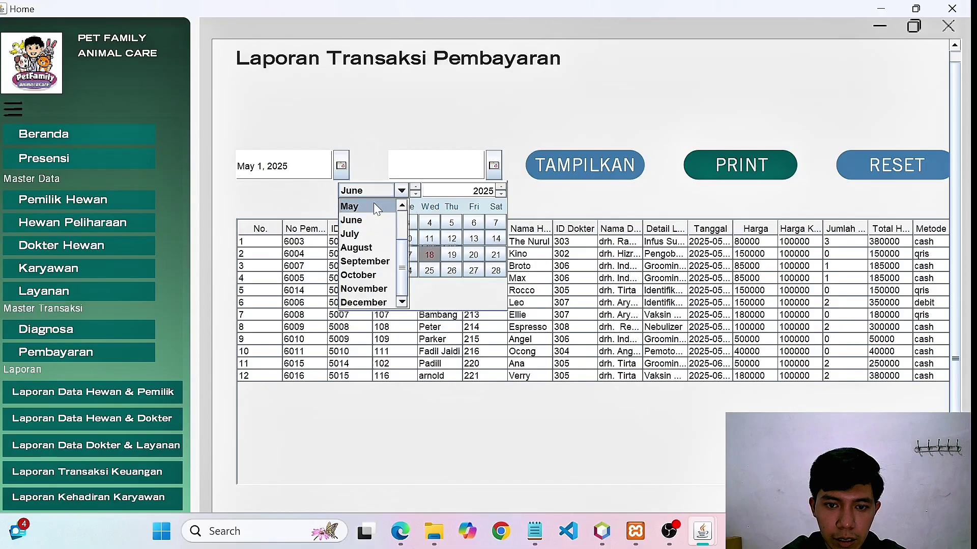
left_click(376, 203)
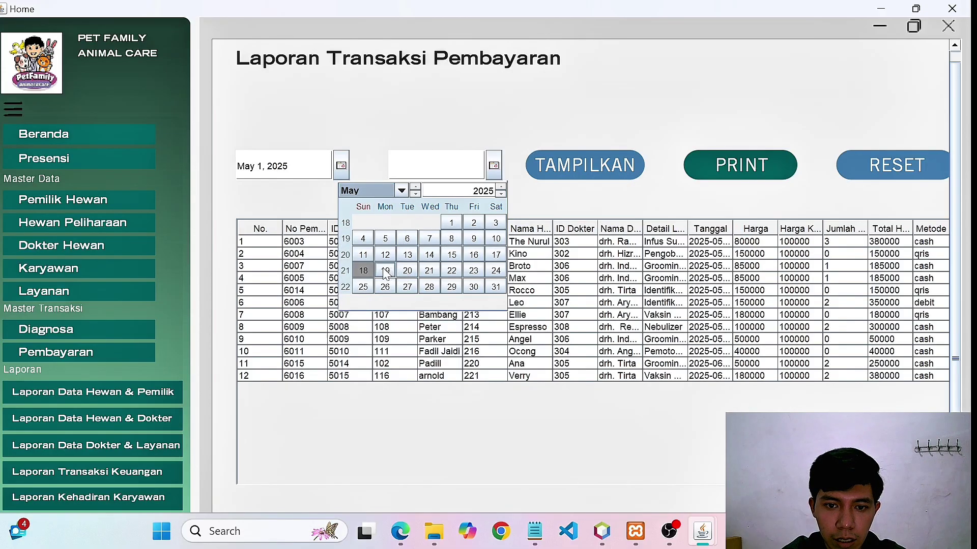
left_click(363, 270)
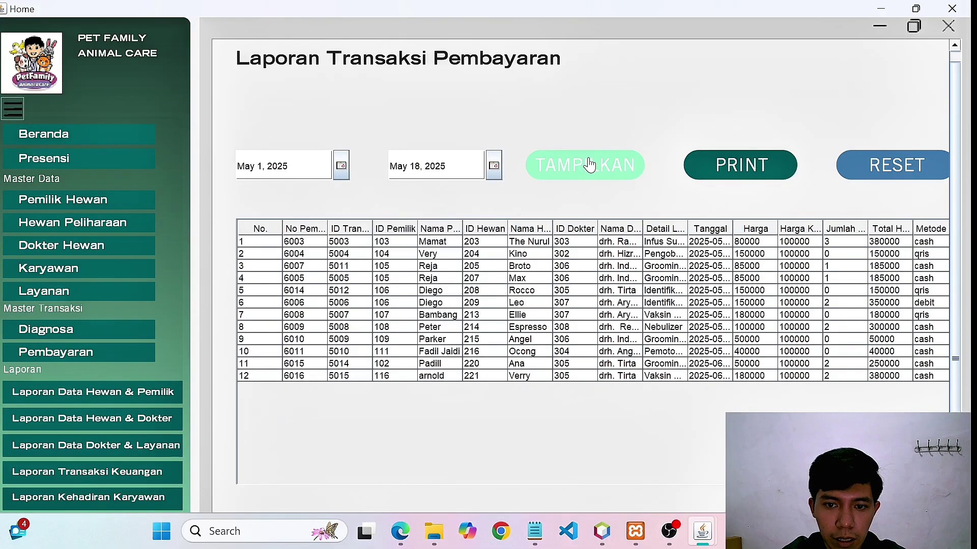
Show payments 6003–6008 via TAMPILKAN, print them without saving, then close the JasperViewer preview.
left_click(589, 165)
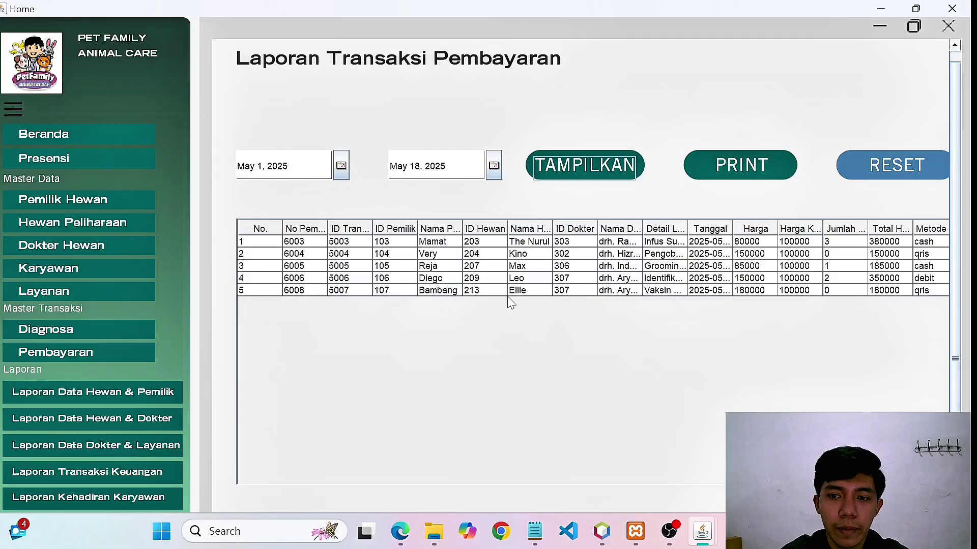
left_click(746, 178)
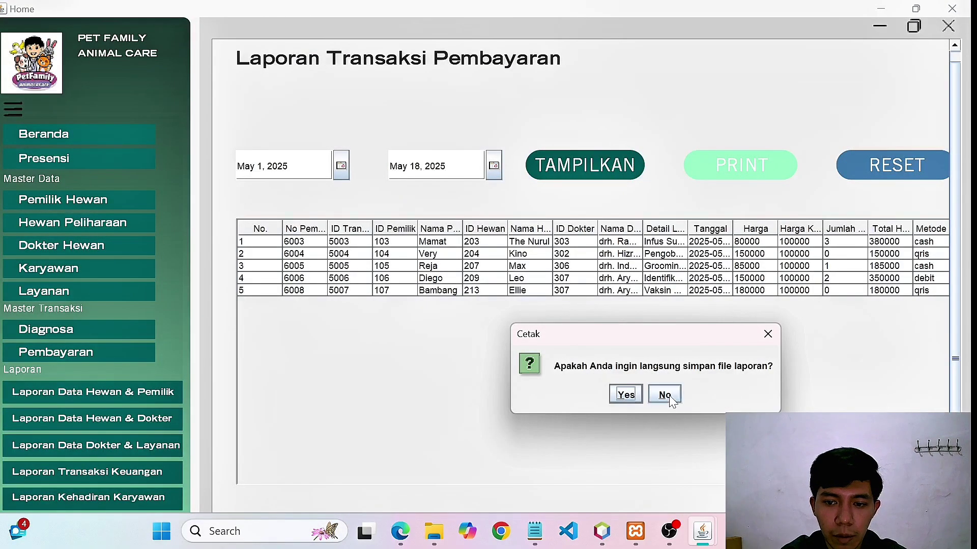
left_click(665, 395)
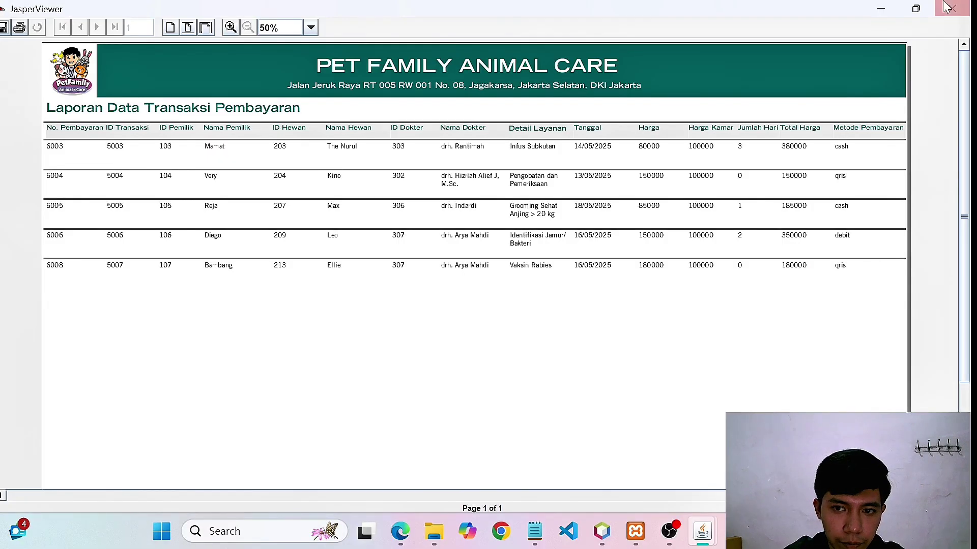
left_click(969, 6)
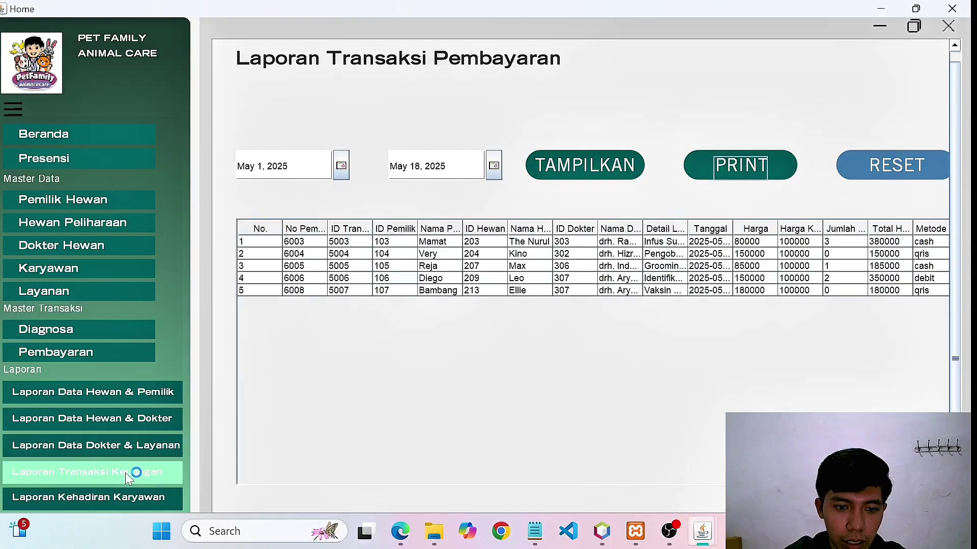
Visit the Presensi, Dokter Hewan and Karyawan pages, then return to Laporan Kehadiran Karyawan.
left_click(145, 499)
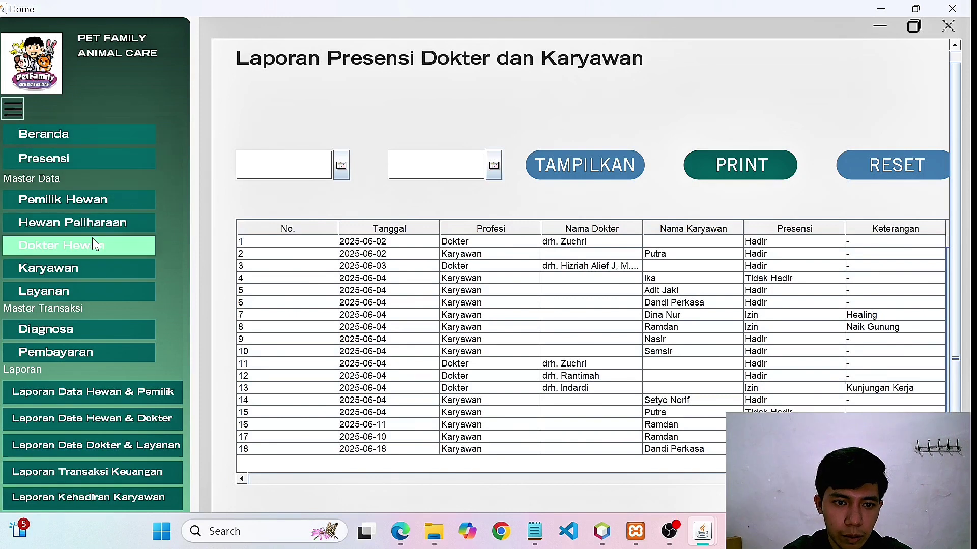
left_click(53, 159)
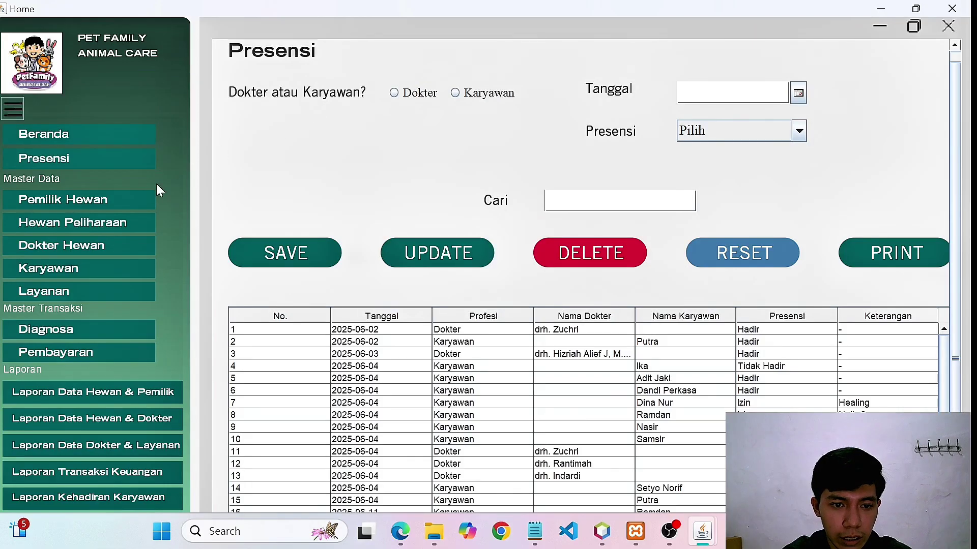
left_click(52, 251)
left_click(53, 270)
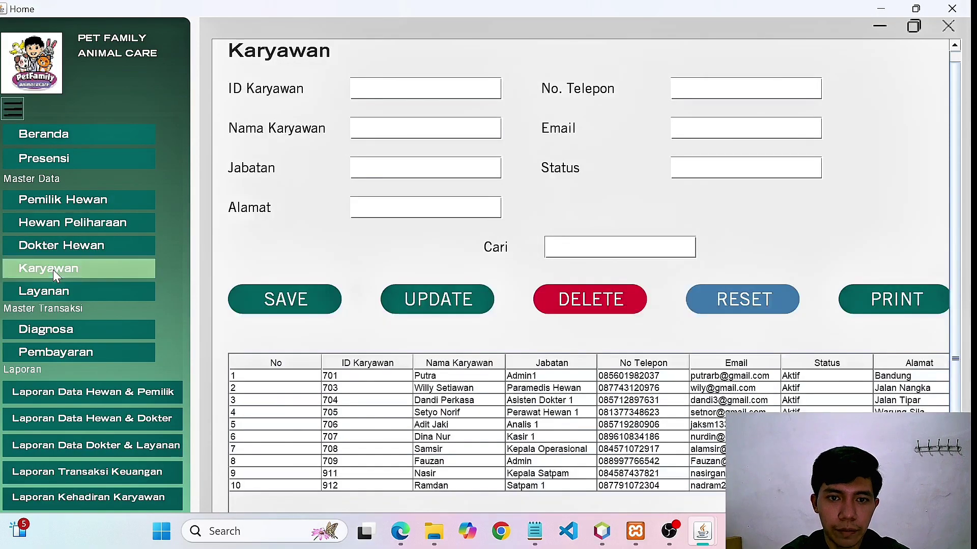
left_click(124, 497)
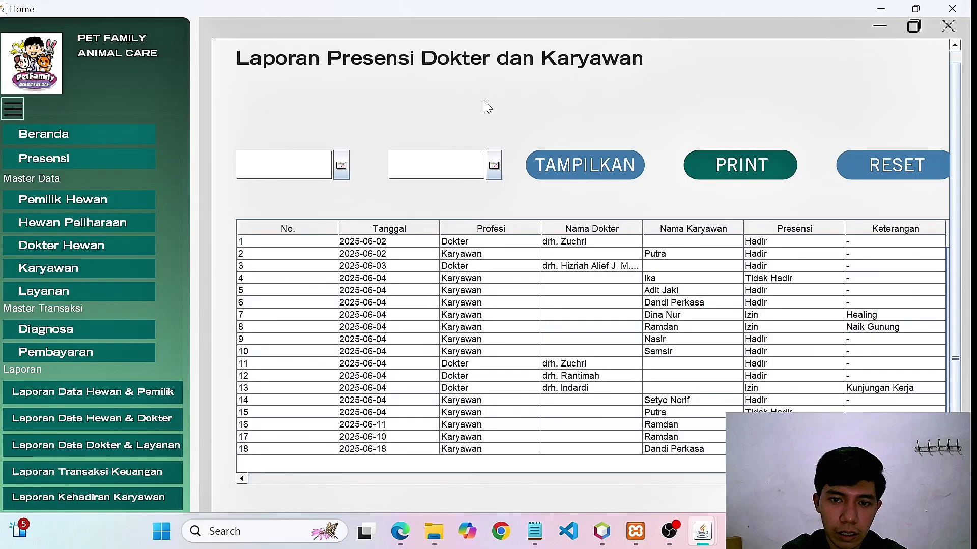
Filter the attendance report from Jun 1 to Jun 3, 2025, leaving three rows.
left_click(341, 165)
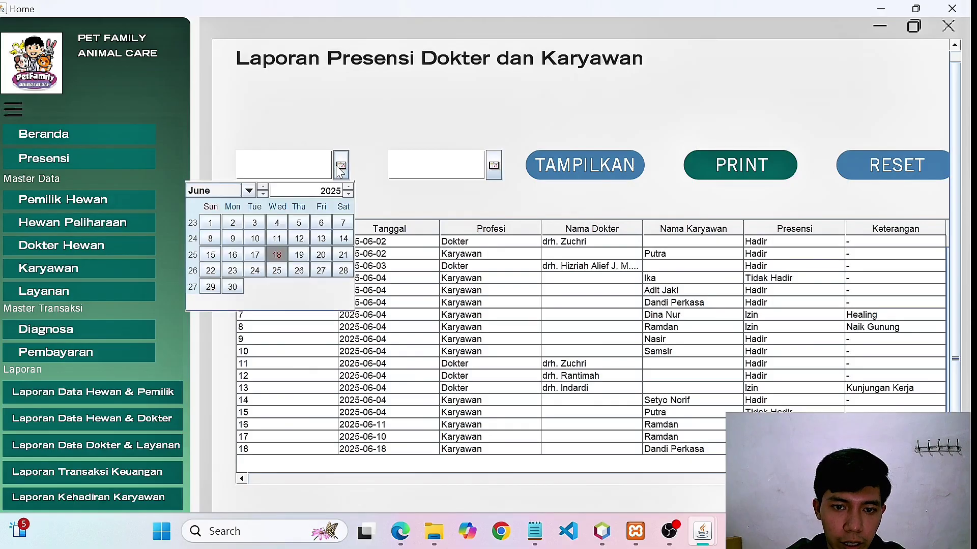
left_click(210, 223)
left_click(494, 166)
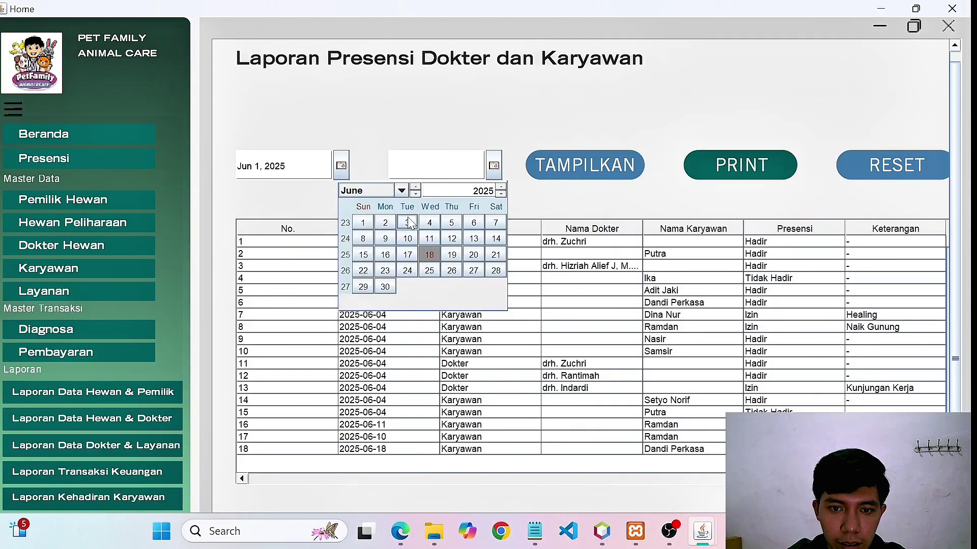
left_click(407, 224)
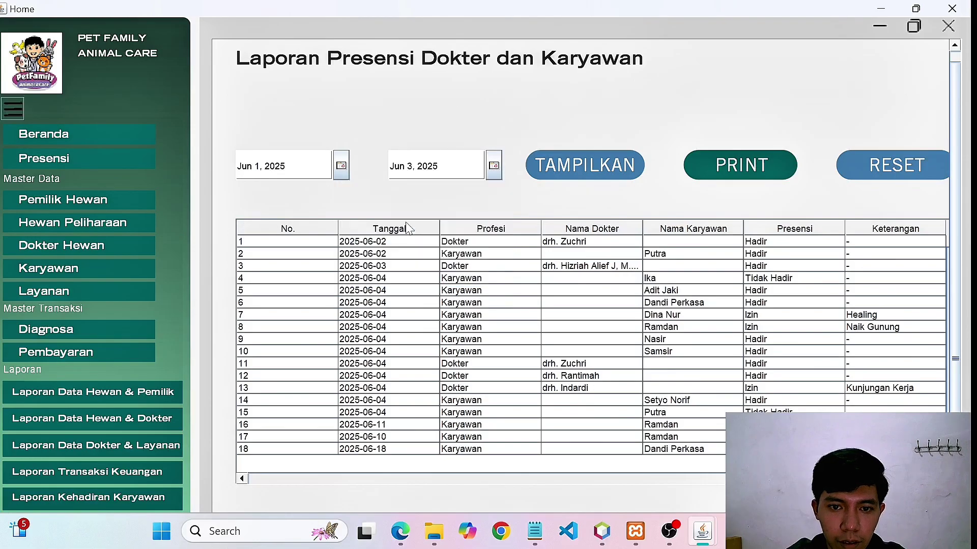
left_click(597, 168)
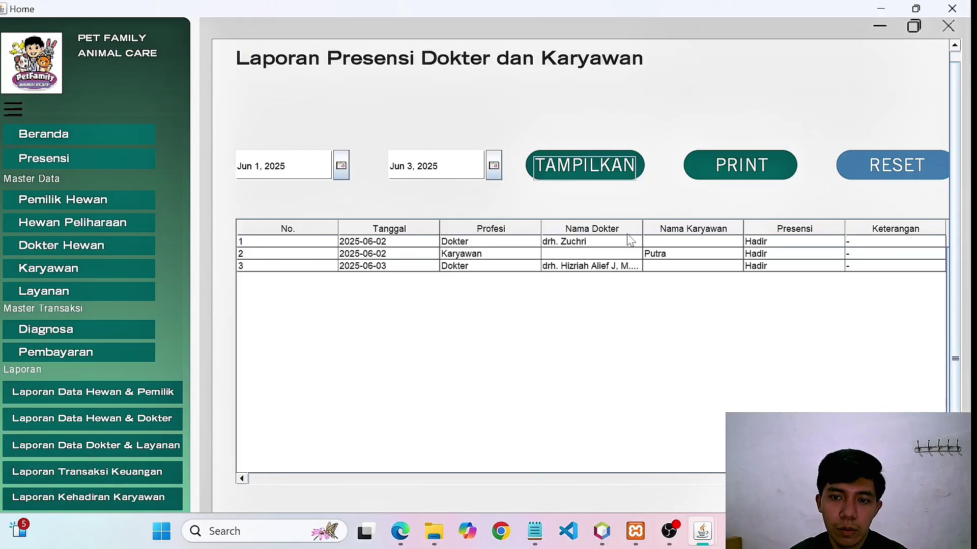
Print the filtered attendance report without saving and close the JasperViewer preview.
left_click(748, 168)
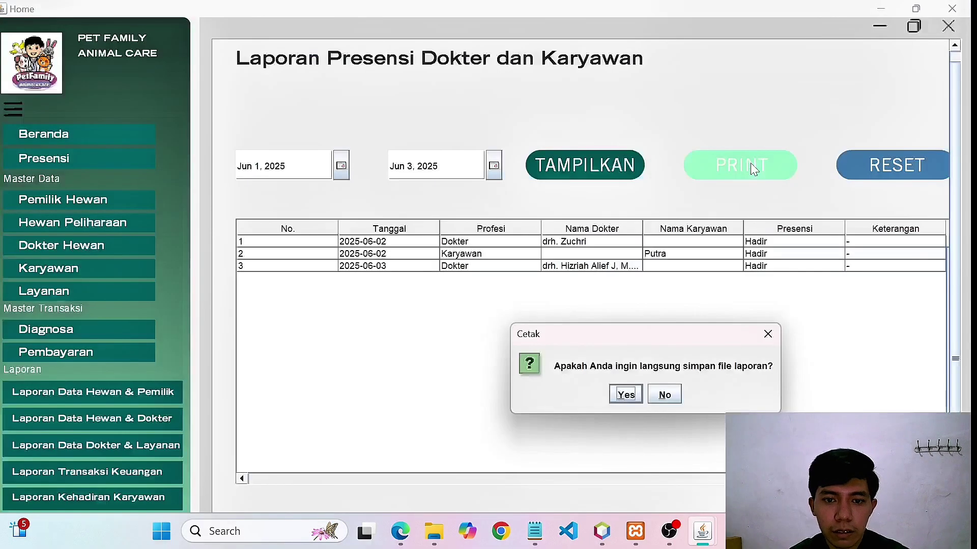
left_click(664, 394)
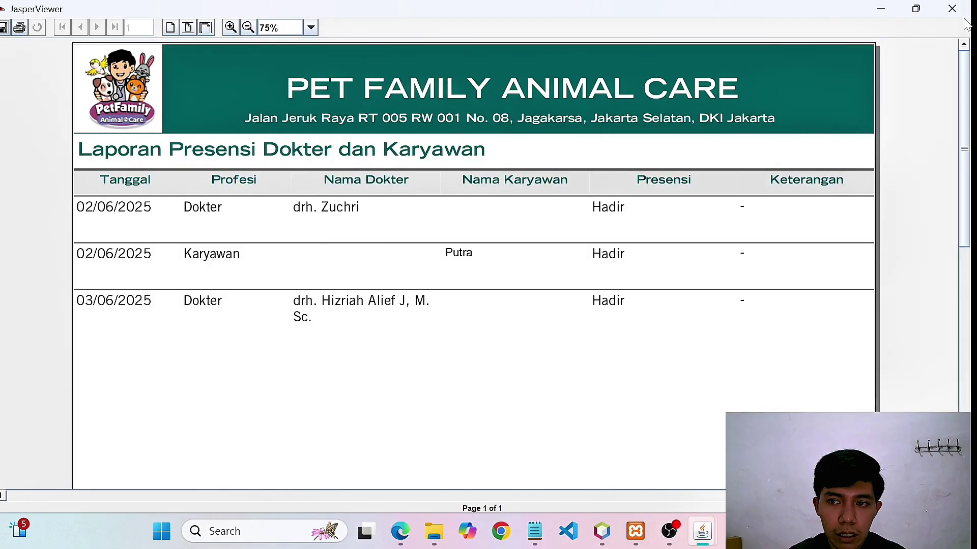
left_click(952, 8)
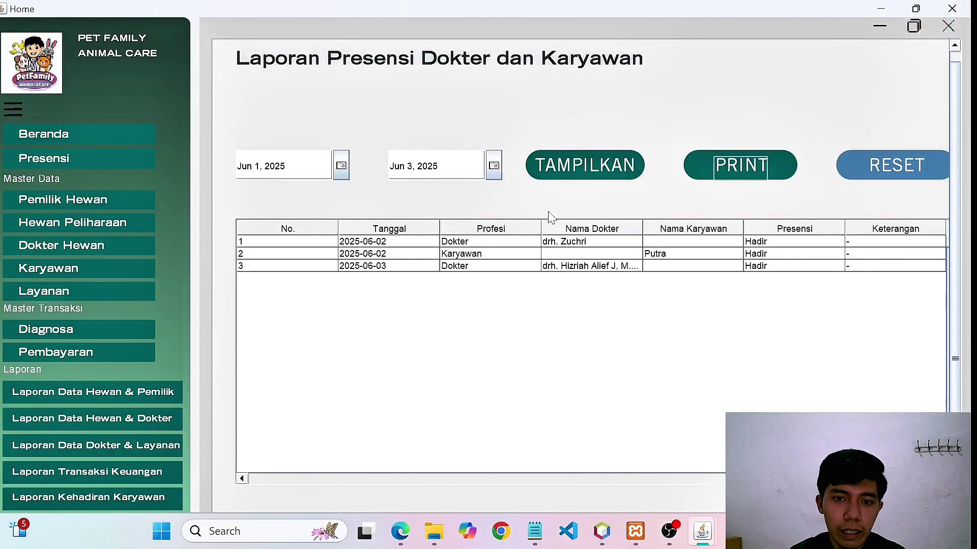